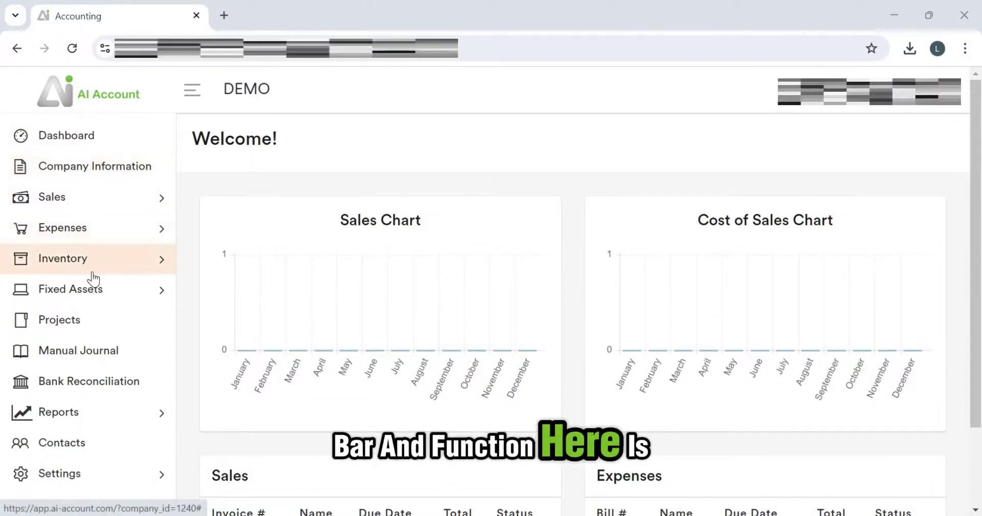
Look over the dashboard, then open Company Information and review the company name, UEN, logo, GST registration, country and notes fields.
scroll(95, 287, down, 2)
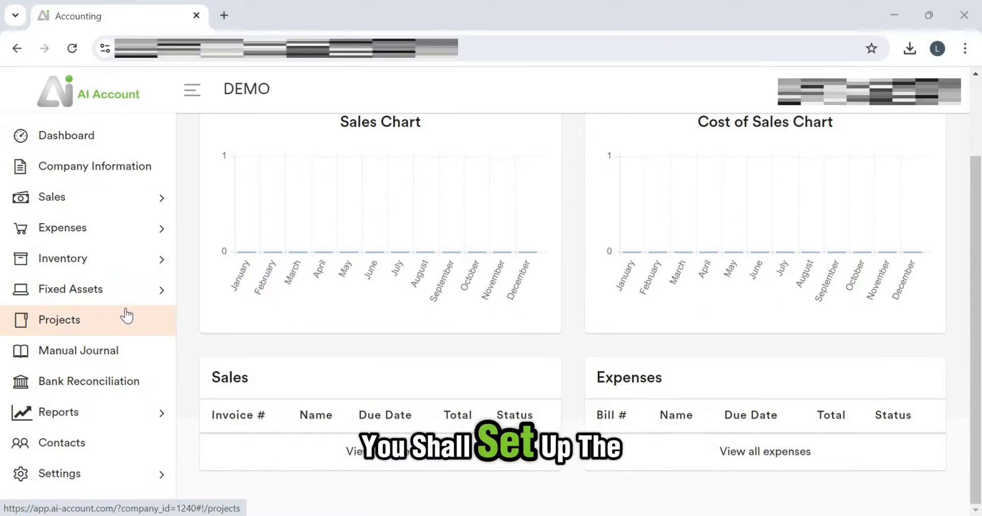
scroll(122, 231, up, 2)
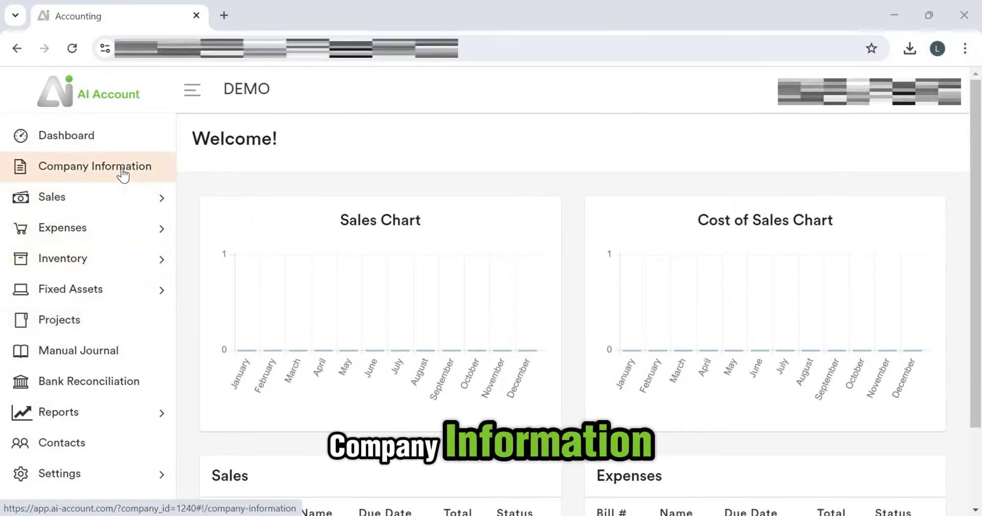
click(123, 173)
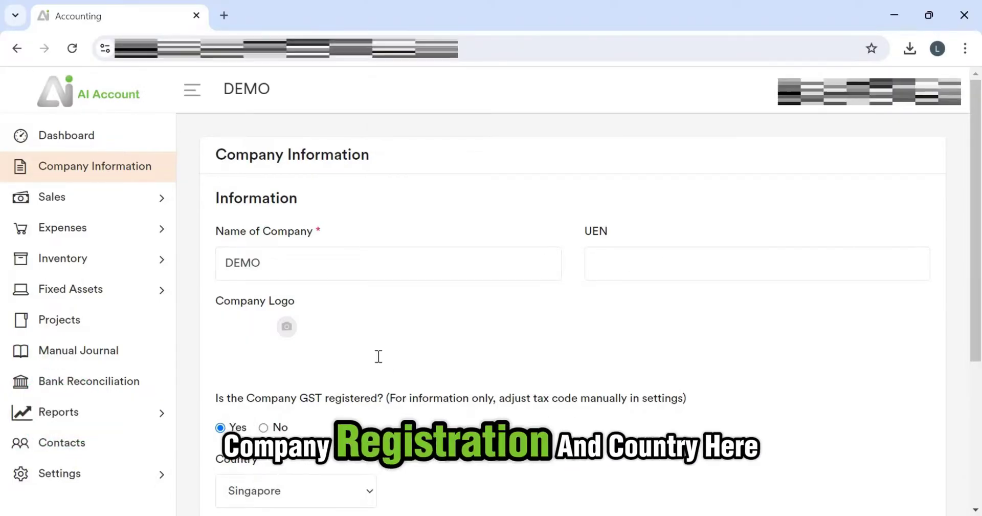
scroll(379, 356, down, 5)
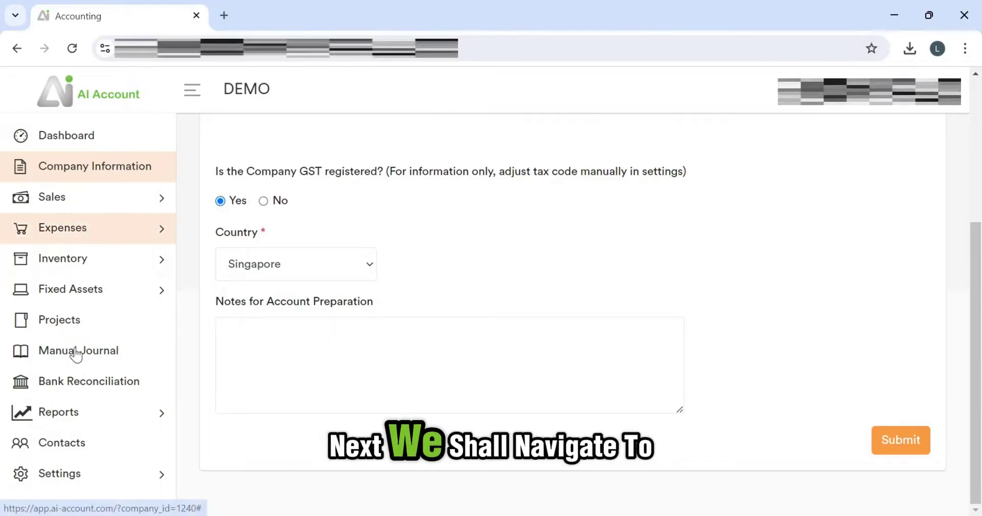
Open Financial Settings and review the incorporation, accounting year and lock dates and the credit terms for customers and suppliers.
click(93, 491)
scroll(131, 416, down, 3)
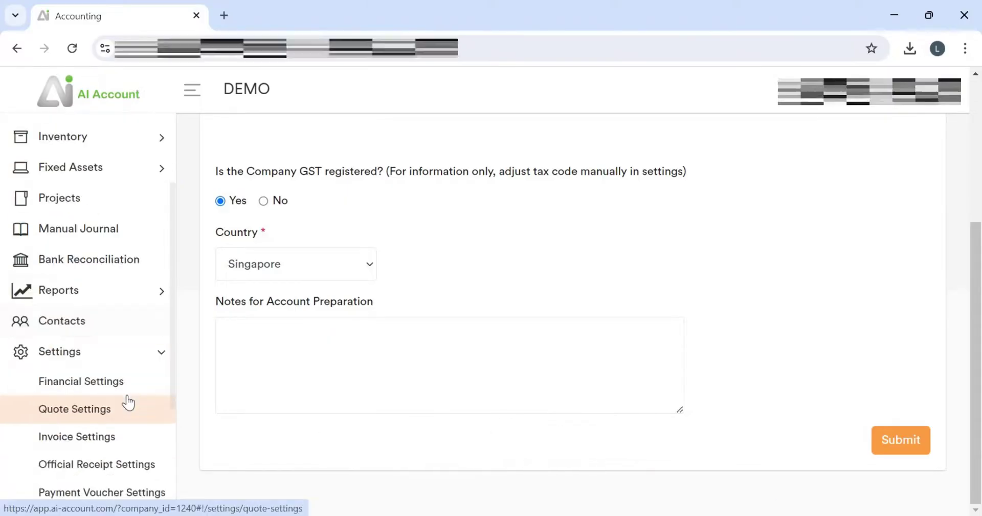
scroll(116, 487, down, 3)
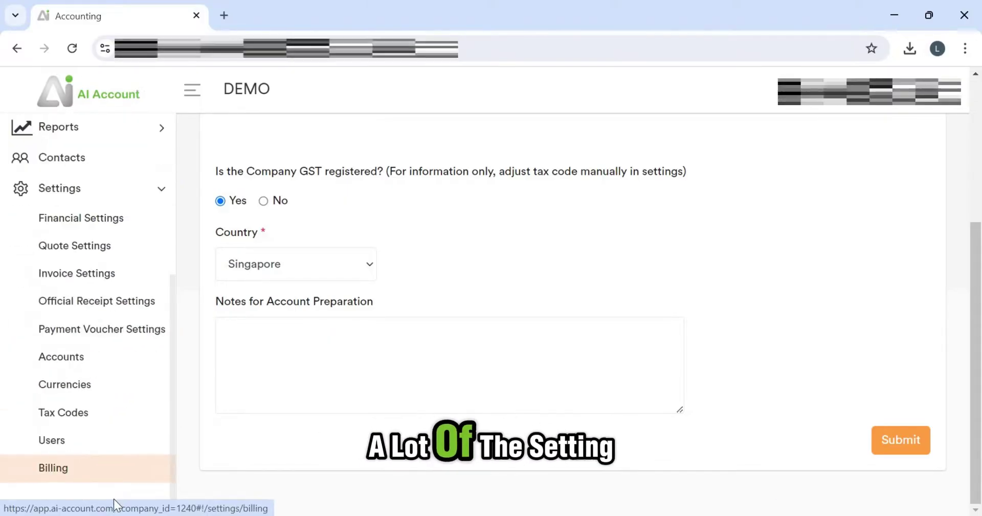
scroll(99, 402, up, 1)
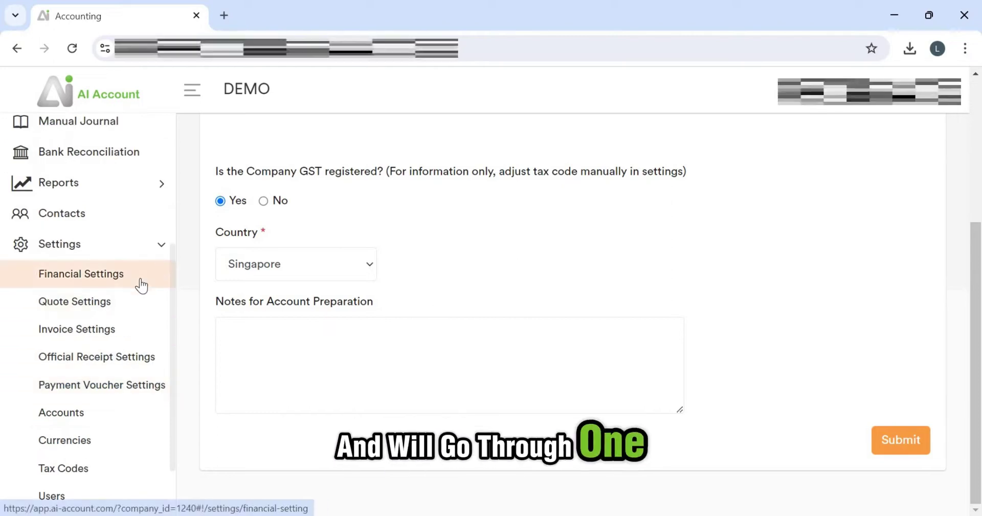
click(142, 284)
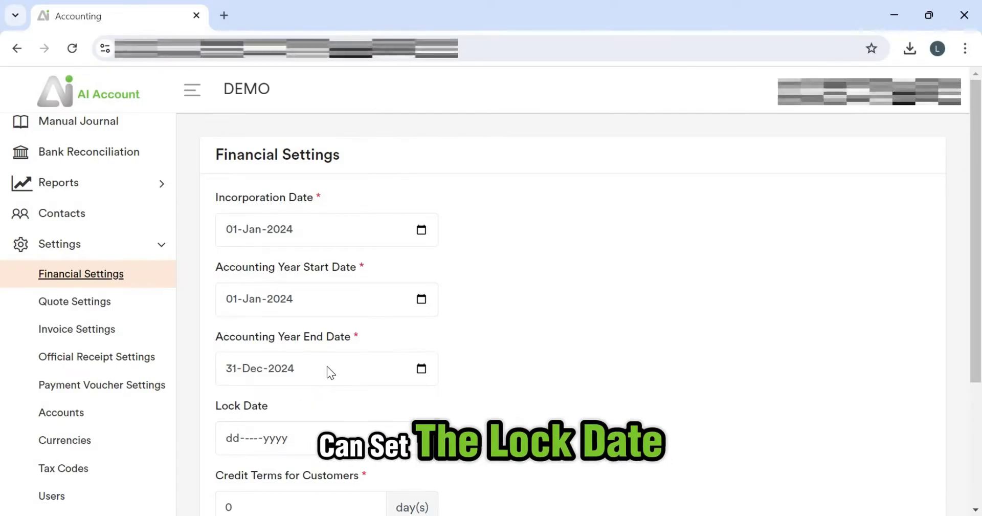
scroll(327, 366, down, 1)
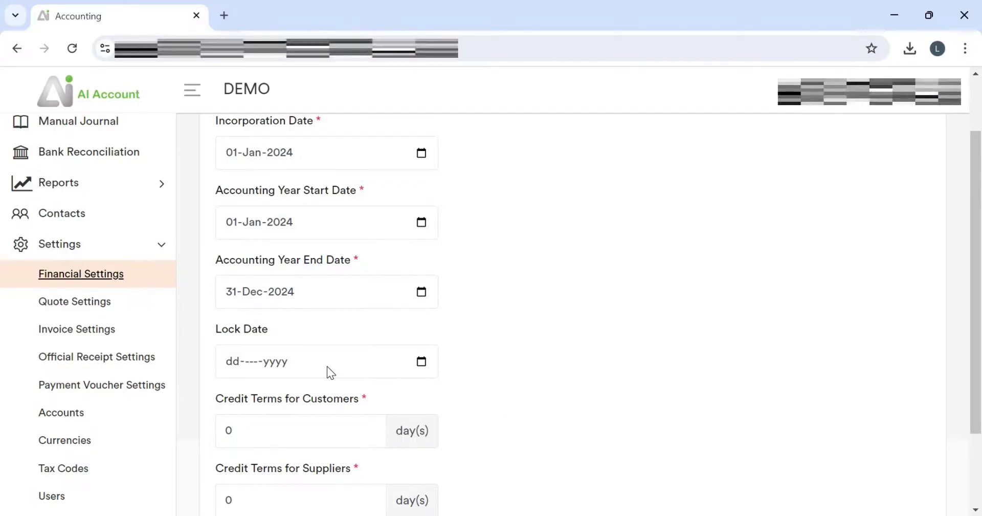
scroll(307, 353, down, 2)
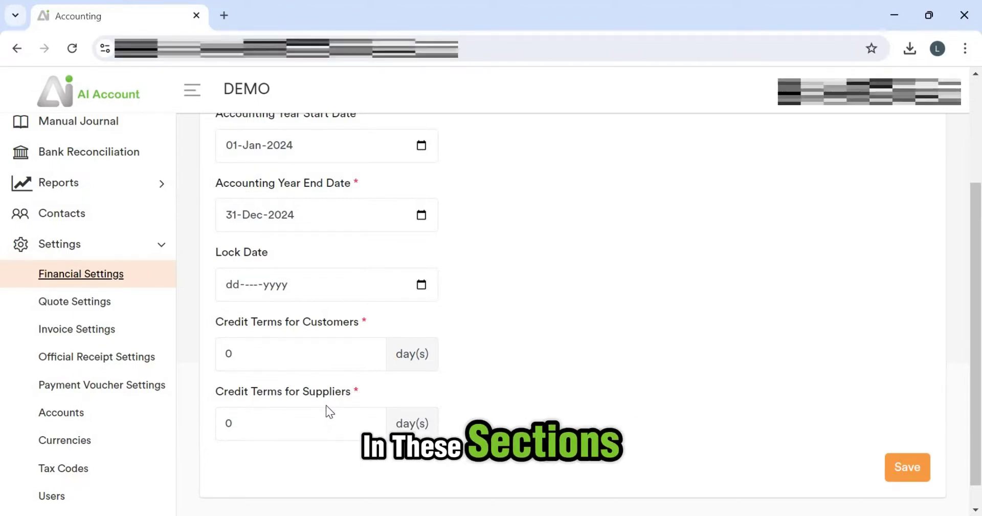
Review the top notes, bottom notes and document name fields in Quote Settings and Invoice Settings.
click(146, 306)
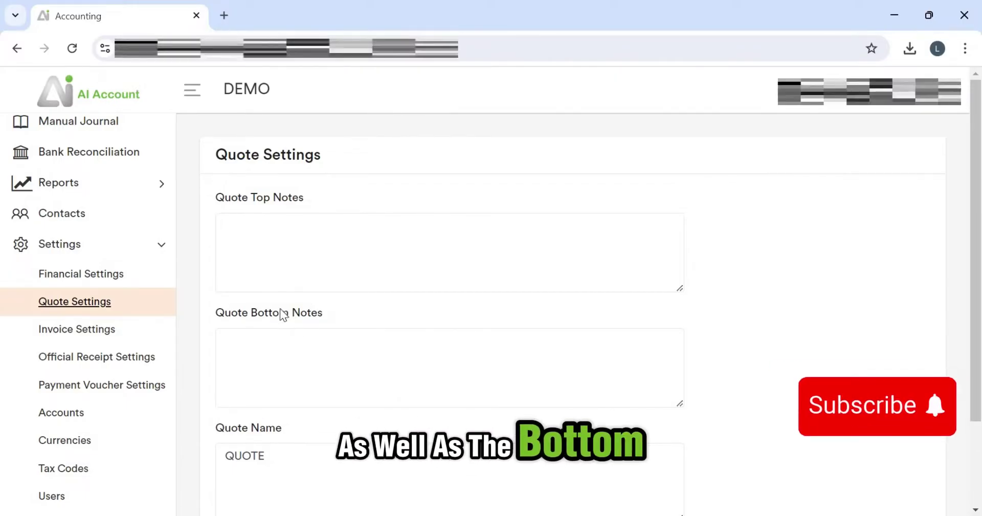
scroll(307, 389, down, 1)
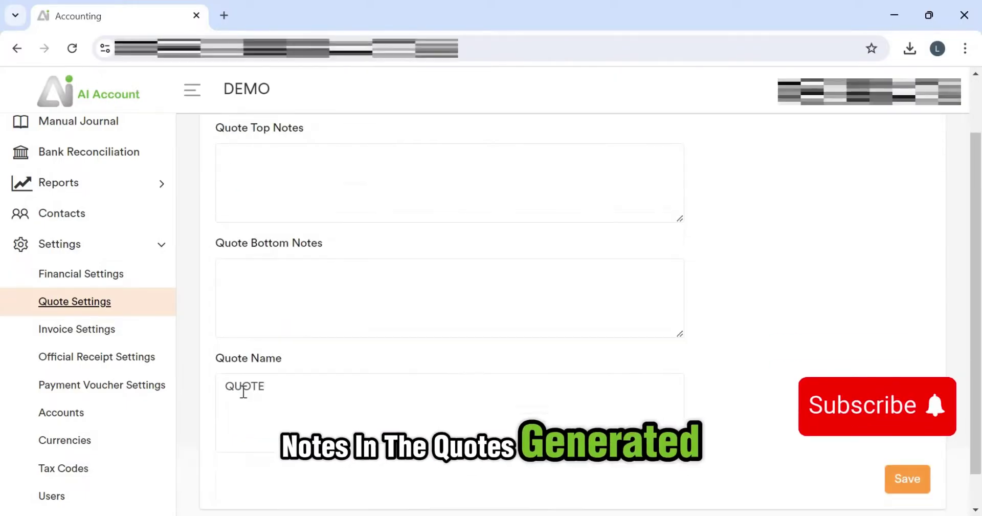
click(99, 338)
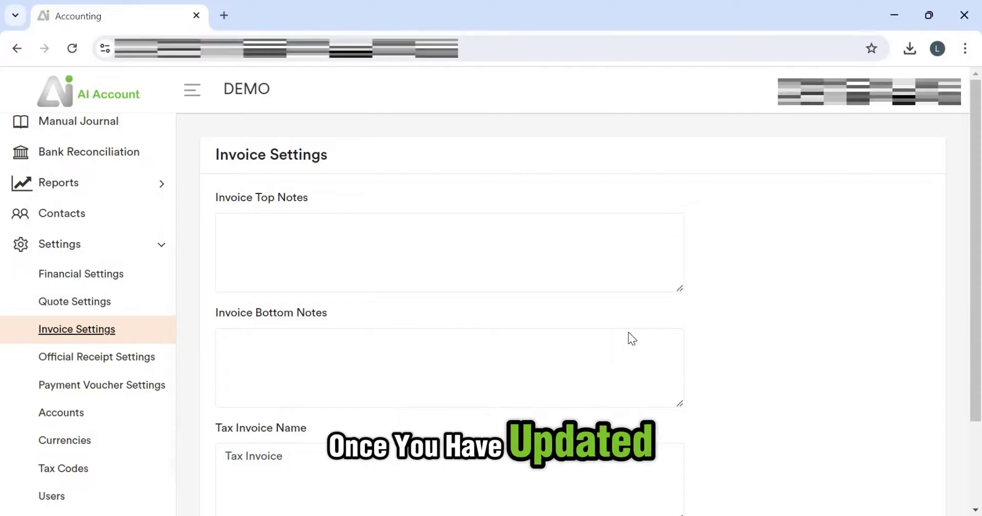
scroll(632, 338, down, 3)
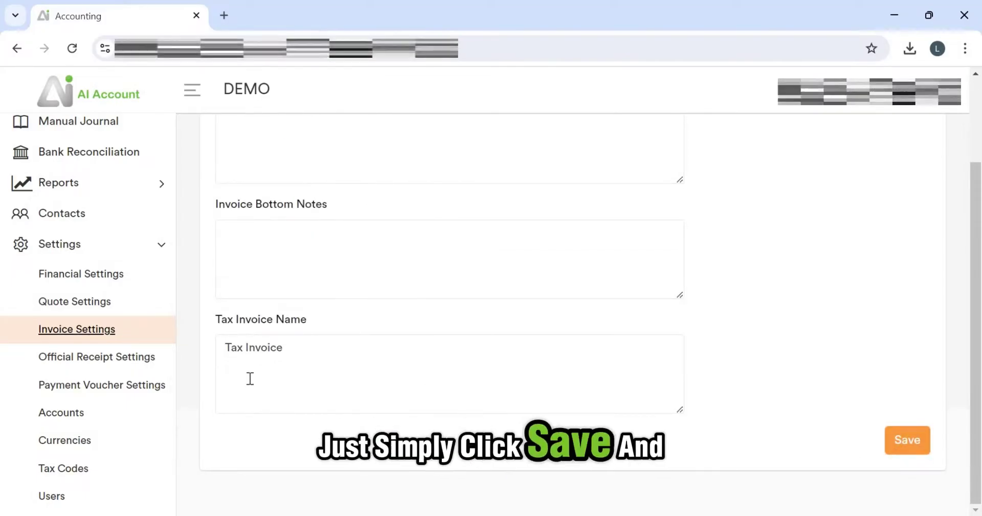
Review the top notes, bottom notes and document name fields in Official Receipt Settings and Payment Voucher Settings.
click(153, 365)
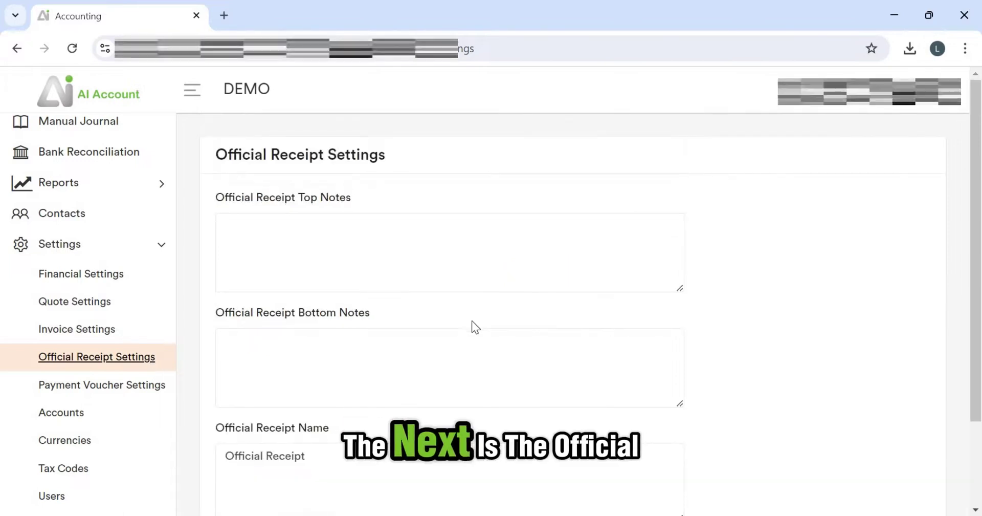
scroll(474, 327, down, 1)
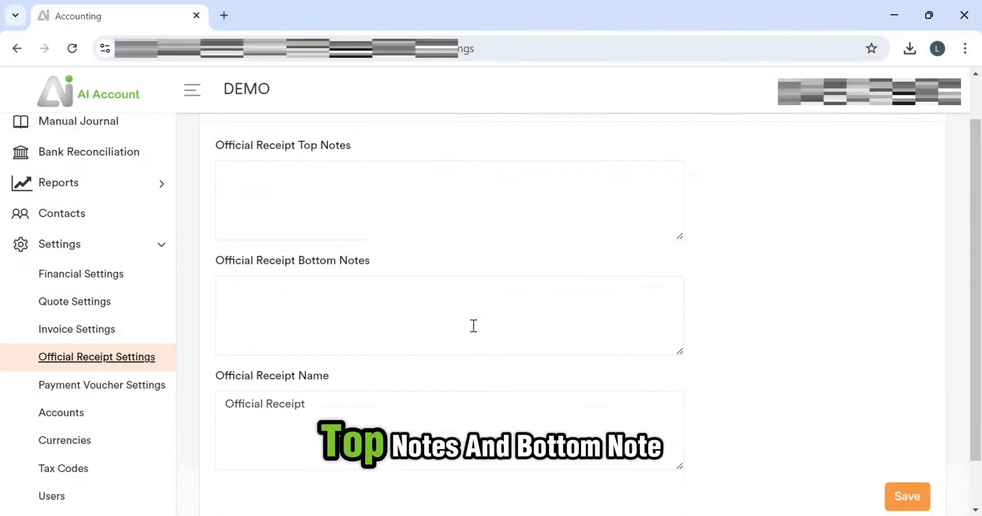
scroll(474, 325, down, 1)
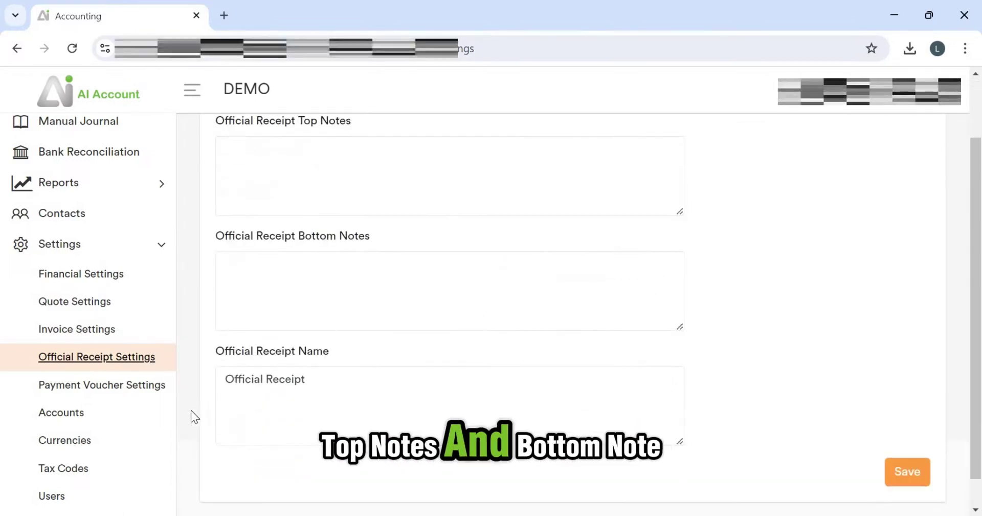
click(145, 389)
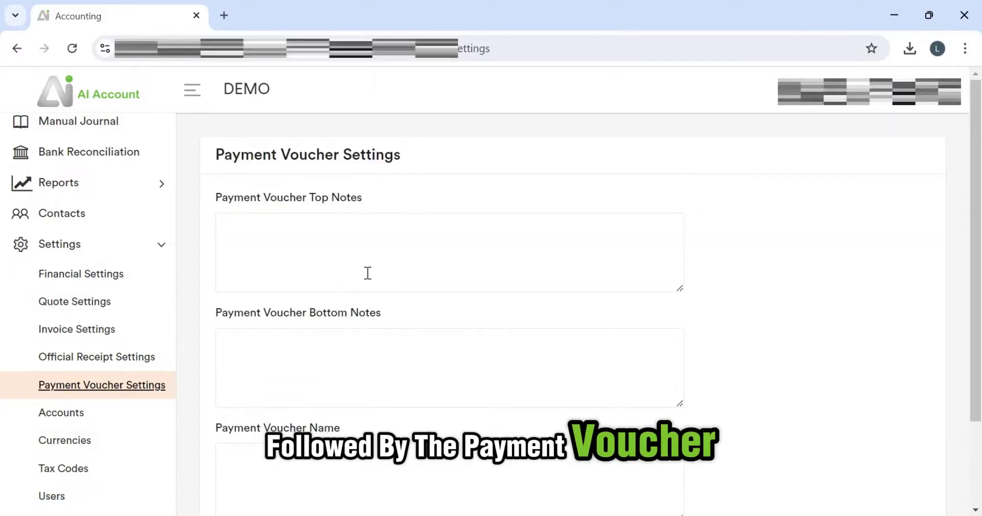
scroll(377, 368, down, 2)
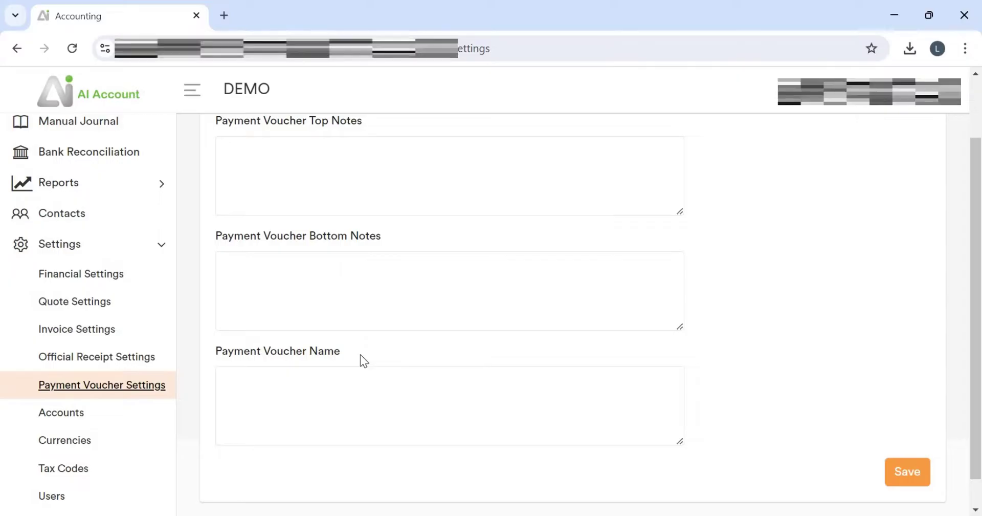
scroll(348, 349, down, 1)
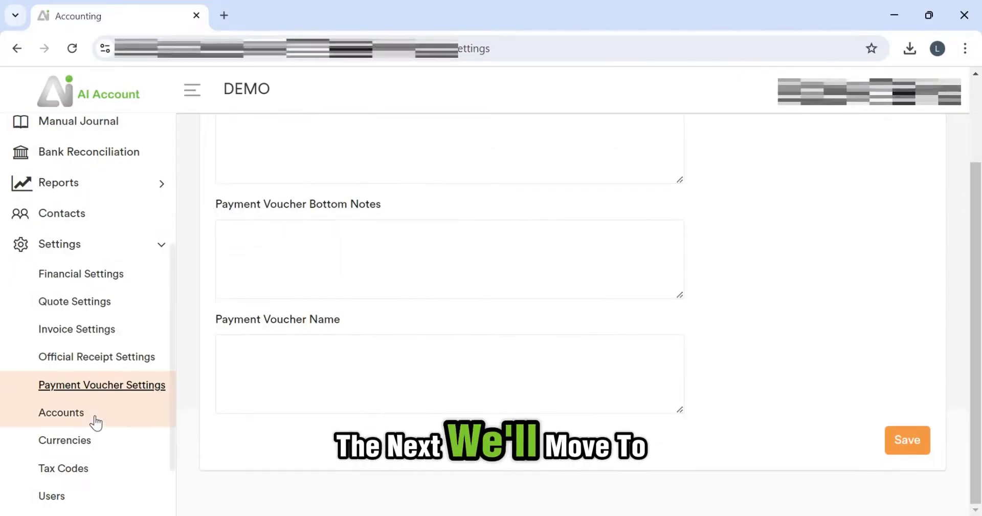
Open the Chart of Accounts and look through the predefined accounts and their types.
click(95, 421)
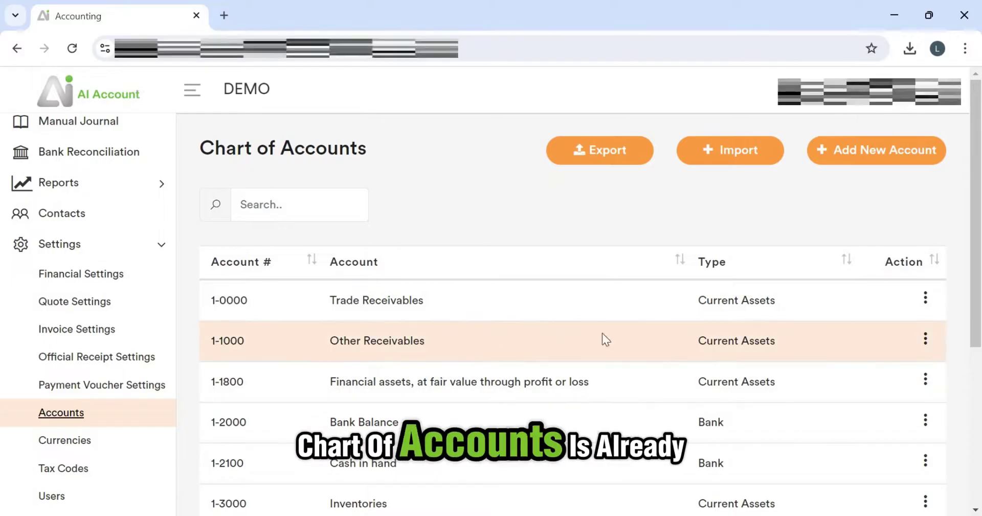
scroll(497, 389, down, 4)
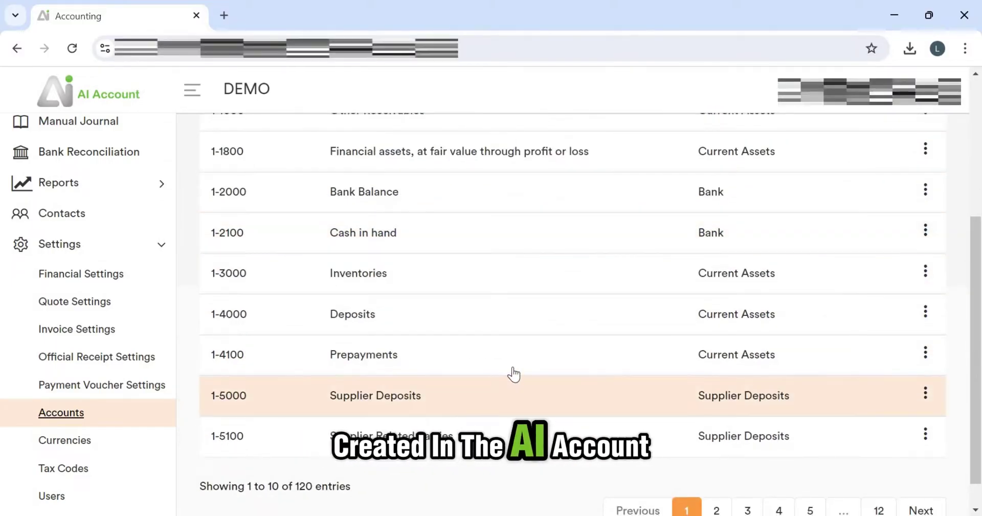
scroll(515, 369, up, 5)
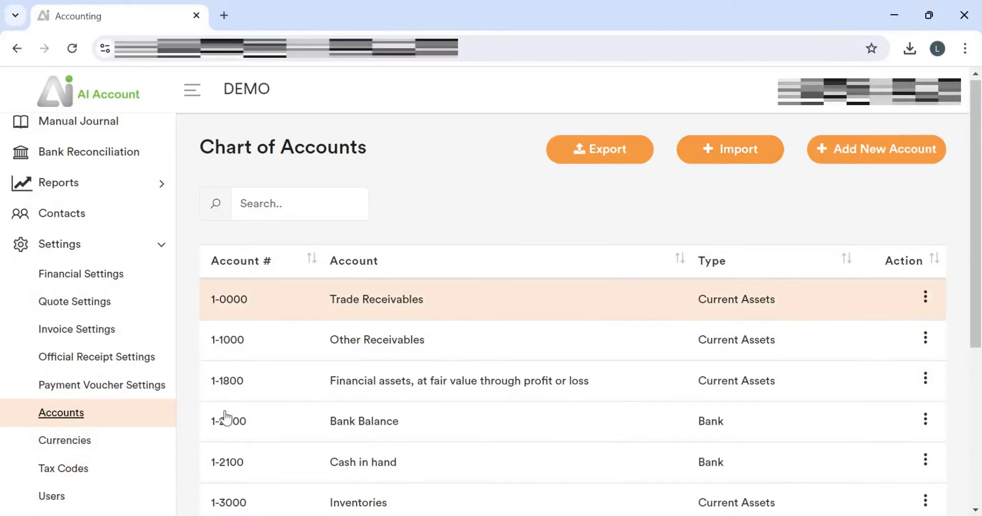
scroll(225, 417, down, 3)
View the company's currencies, then open Tax Codes and review the notes and the sales and expenses markings of each code.
click(116, 441)
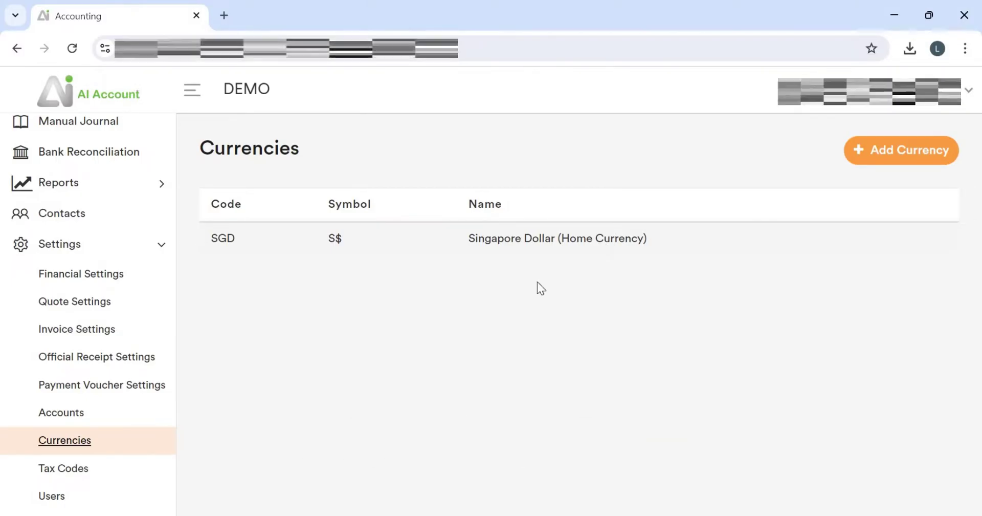
click(75, 475)
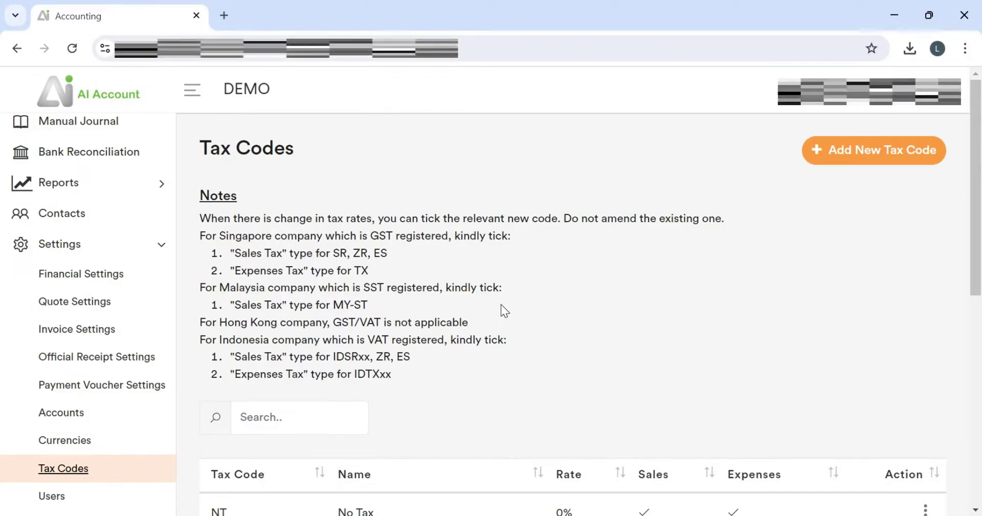
scroll(619, 335, down, 3)
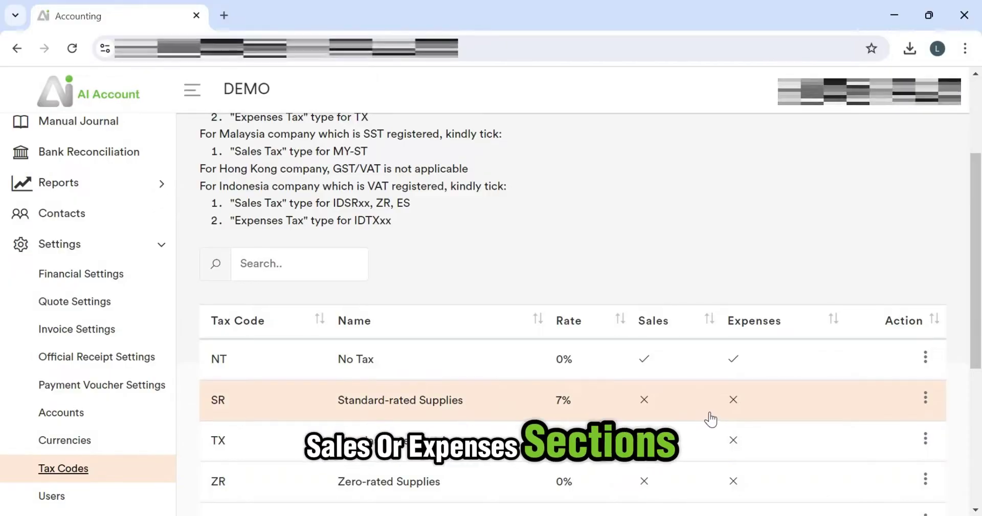
Open the form for adding a new tax code, examine its fields, and close it without saving.
scroll(732, 318, up, 3)
click(861, 153)
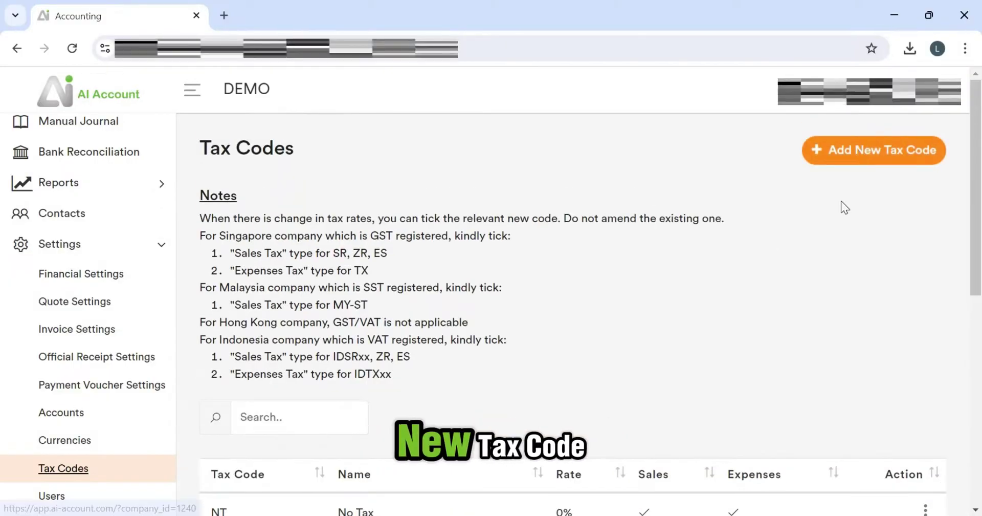
scroll(461, 399, down, 2)
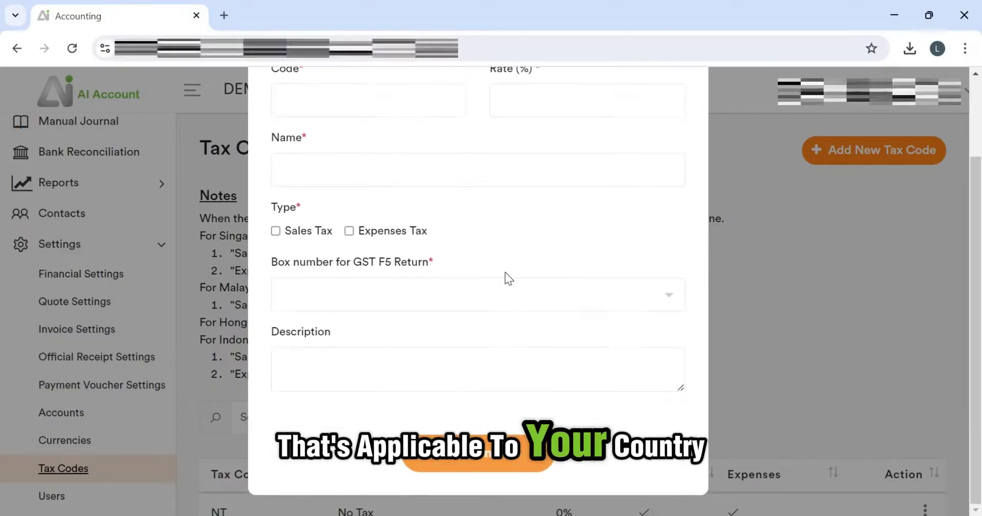
scroll(505, 272, up, 2)
key(Escape)
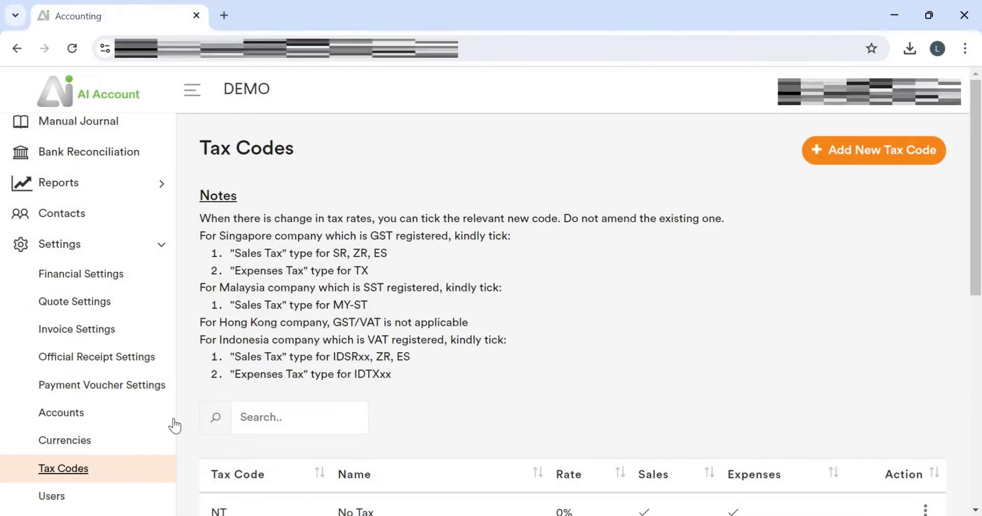
scroll(121, 467, down, 2)
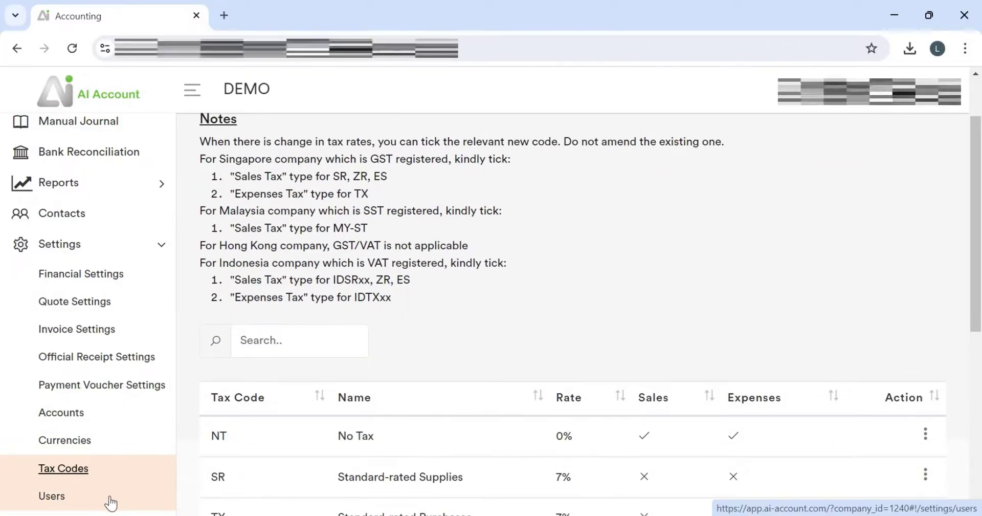
Open the Add New User form from the Users page and view the available permission options.
click(109, 497)
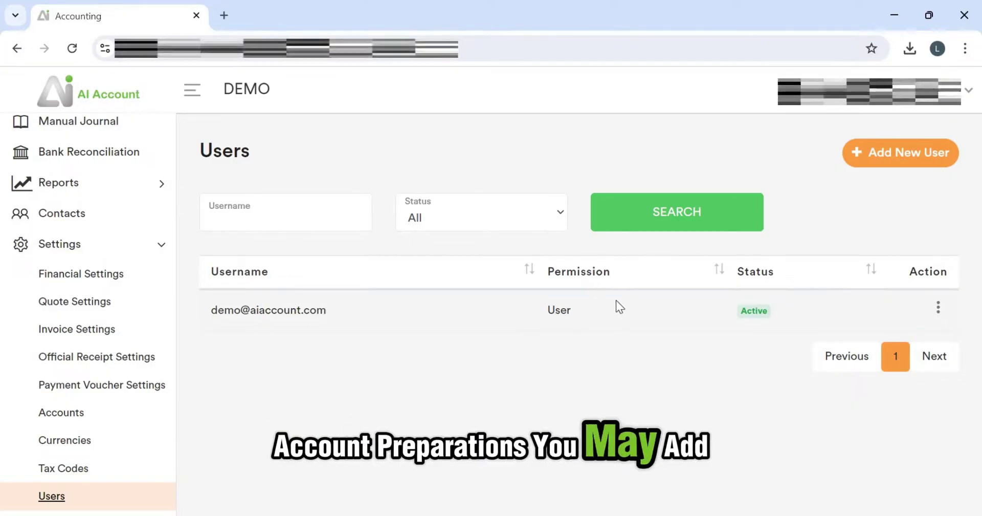
click(900, 152)
click(625, 241)
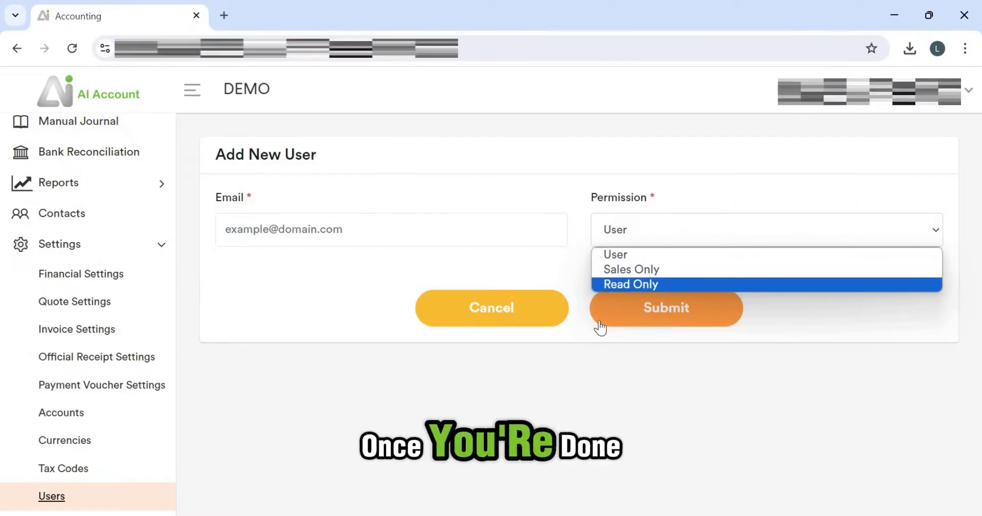
click(576, 367)
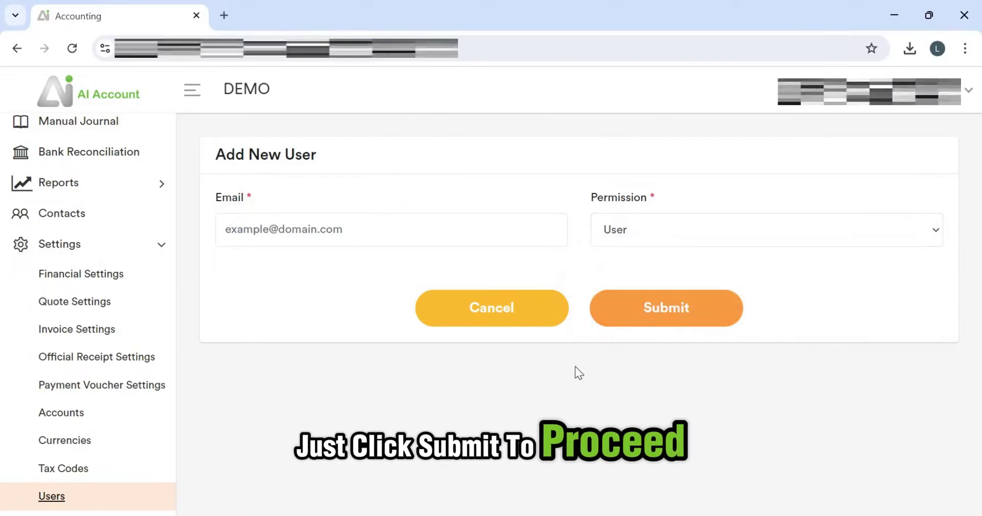
Open the Billing page and check the current company plan and its price.
scroll(28, 337, down, 1)
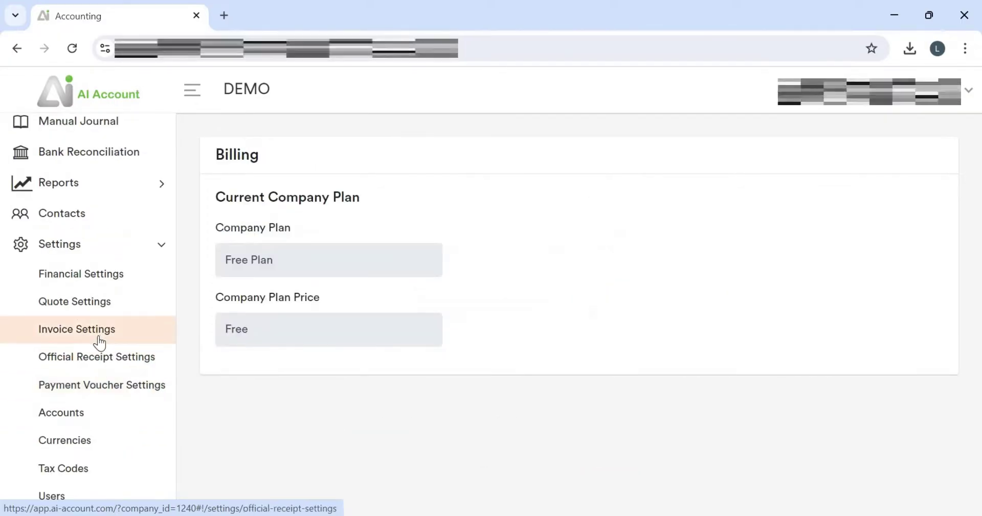
scroll(82, 333, up, 5)
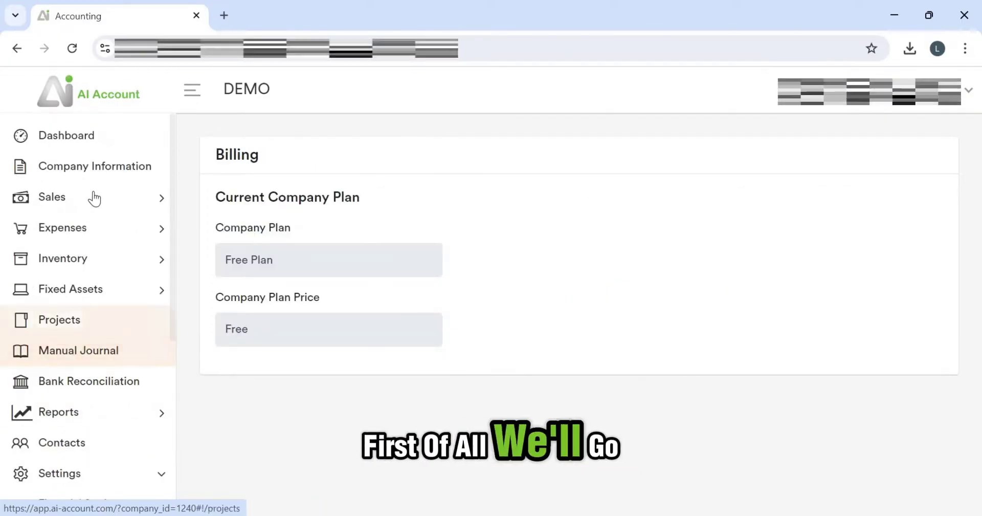
Open the list of all quotes under Sales and start a new quotation.
click(93, 198)
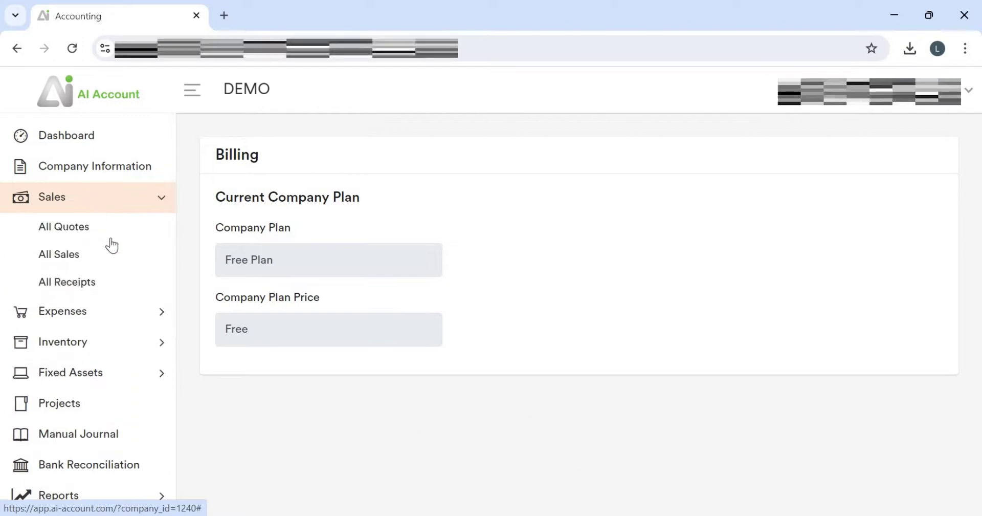
click(120, 217)
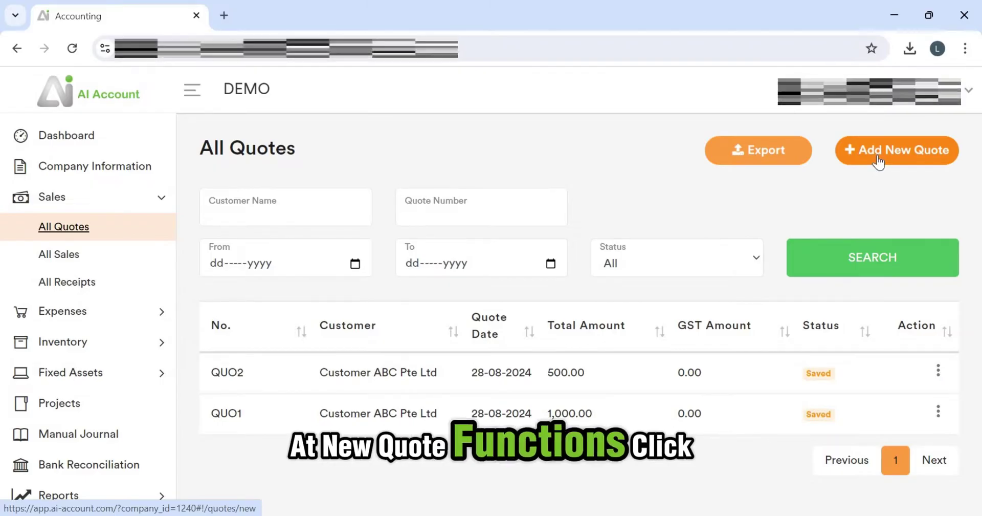
click(879, 161)
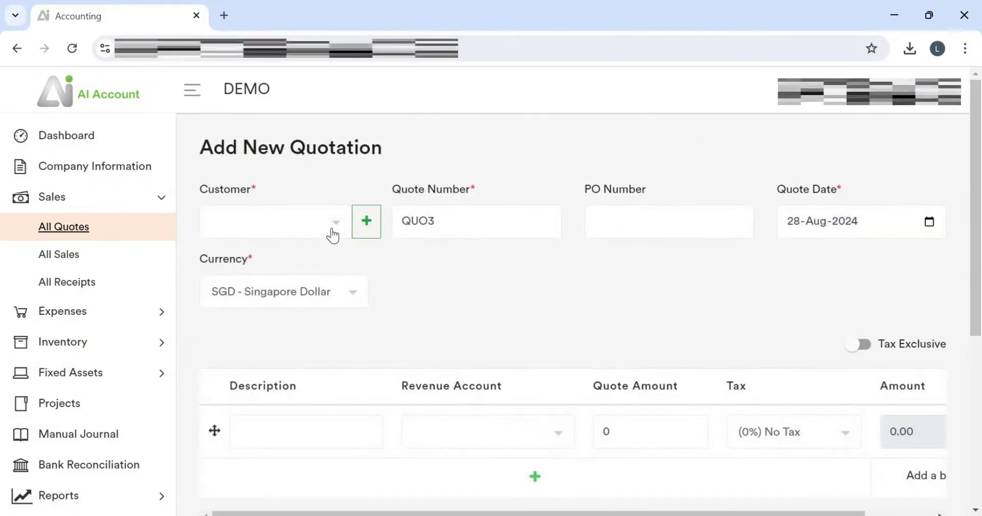
Open the form for adding a new customer contact from the quotation, examine its fields, and close it without saving.
click(334, 236)
click(369, 227)
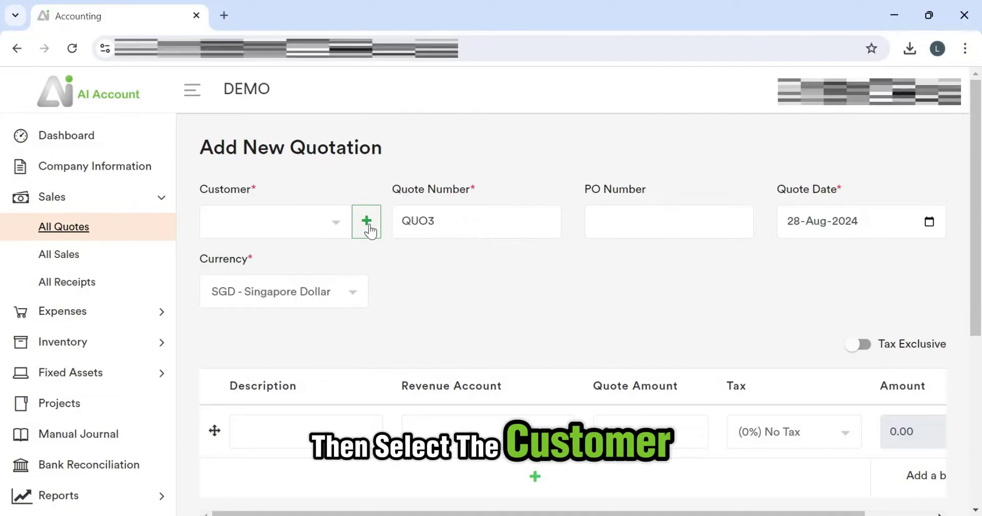
click(355, 222)
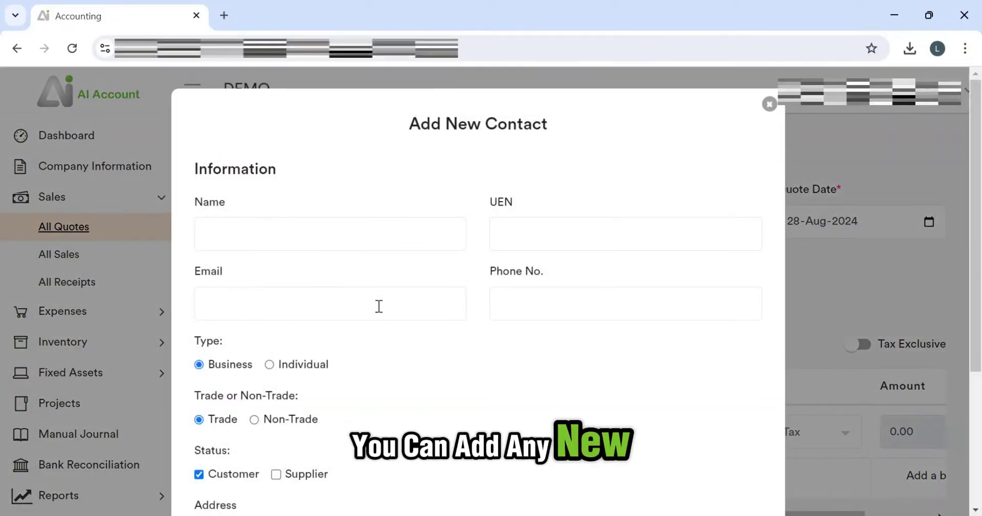
scroll(377, 316, down, 4)
scroll(654, 157, up, 4)
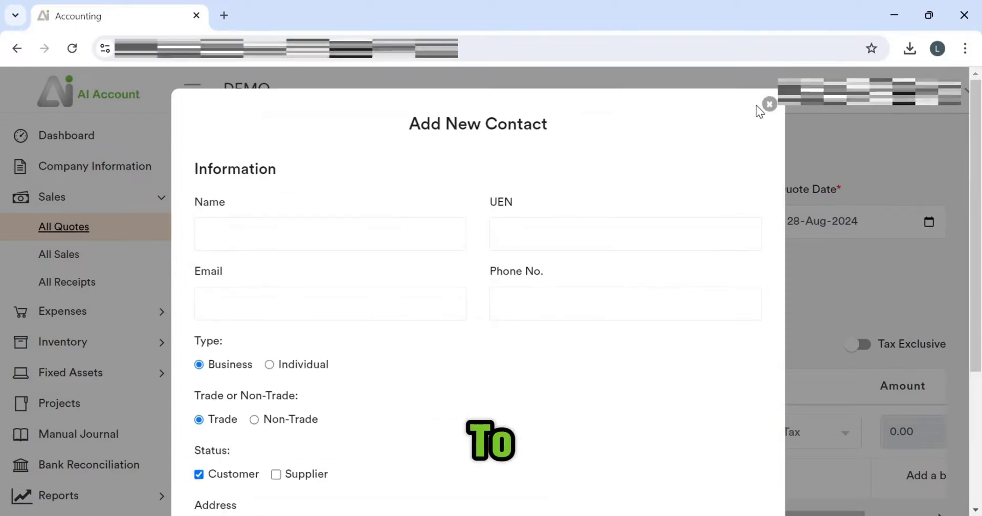
click(769, 105)
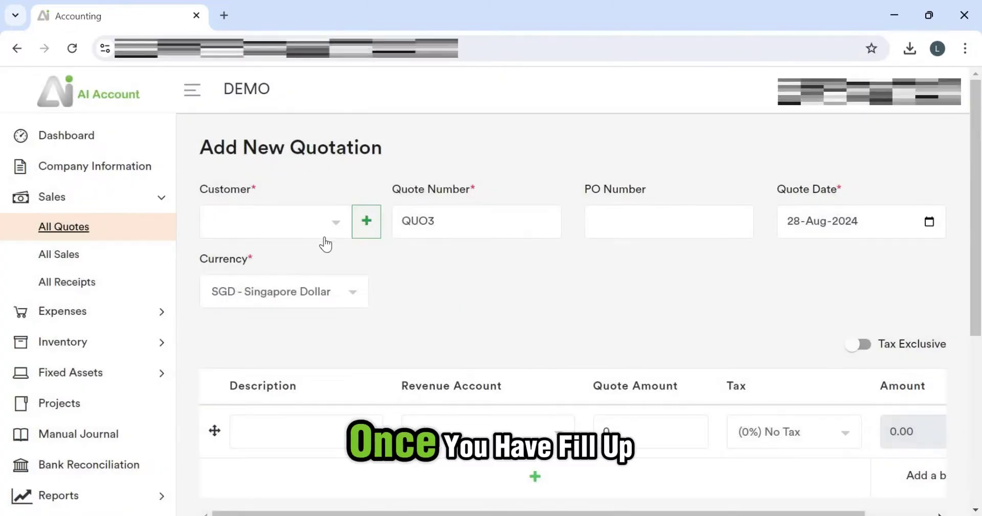
Choose Customer ABC Pte Ltd for the quotation, review its line item and total fields, and try to submit it.
click(325, 231)
key(Down)
key(Return)
scroll(665, 211, down, 2)
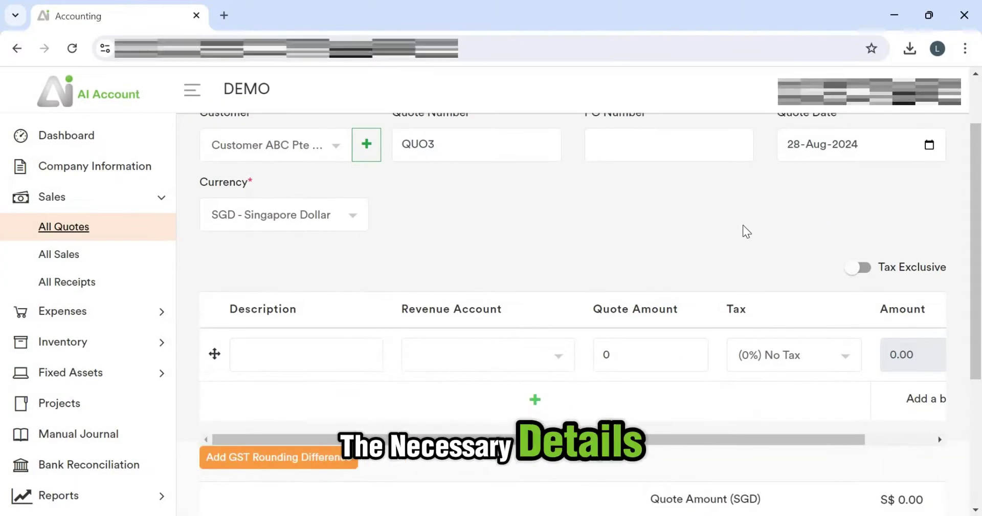
scroll(449, 353, up, 2)
scroll(528, 366, down, 2)
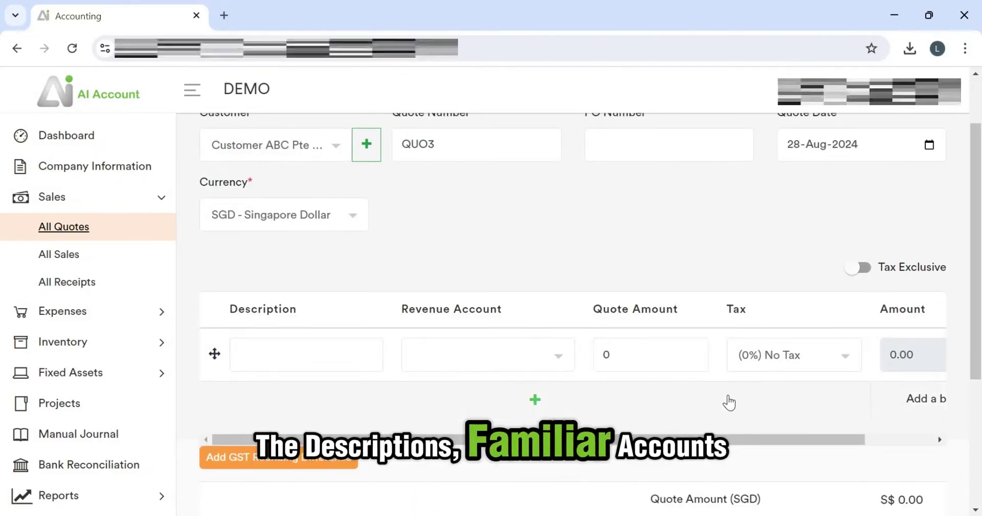
scroll(723, 389, down, 5)
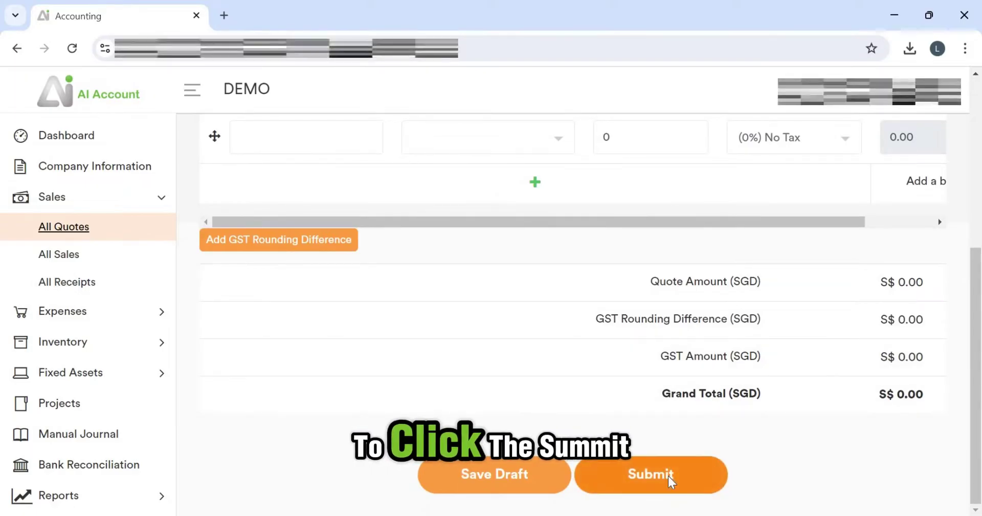
click(668, 481)
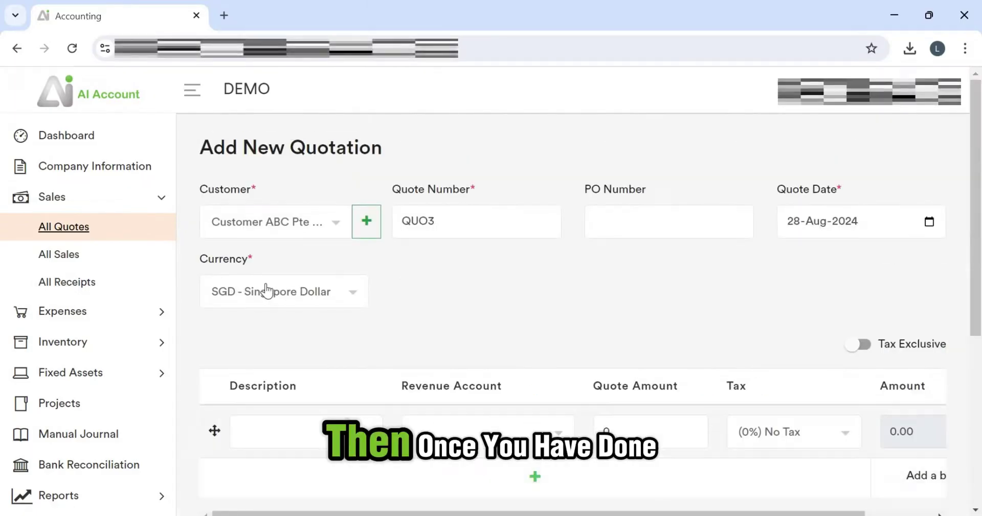
Return to the quotes list, open quotation QUO2 to view its details, and export it.
click(153, 230)
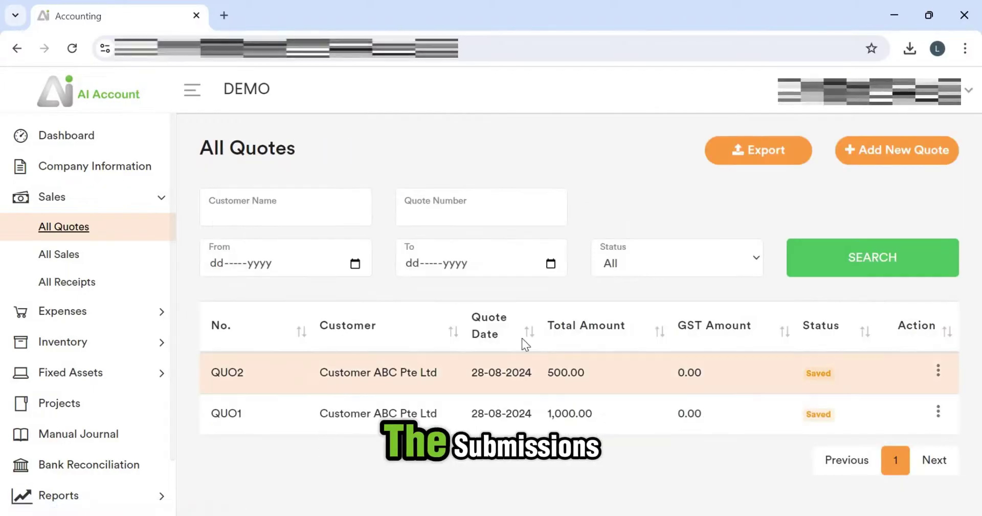
click(527, 365)
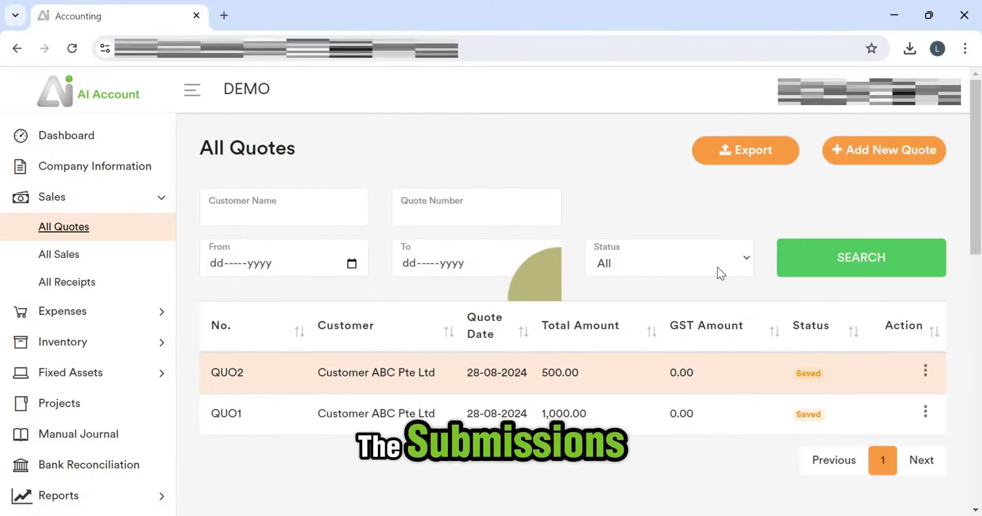
scroll(112, 334, down, 1)
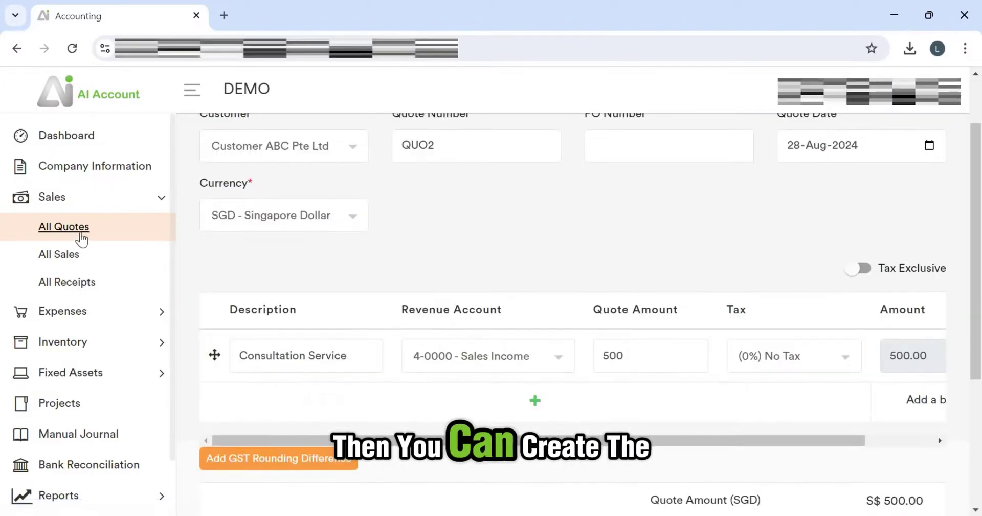
click(76, 231)
click(351, 384)
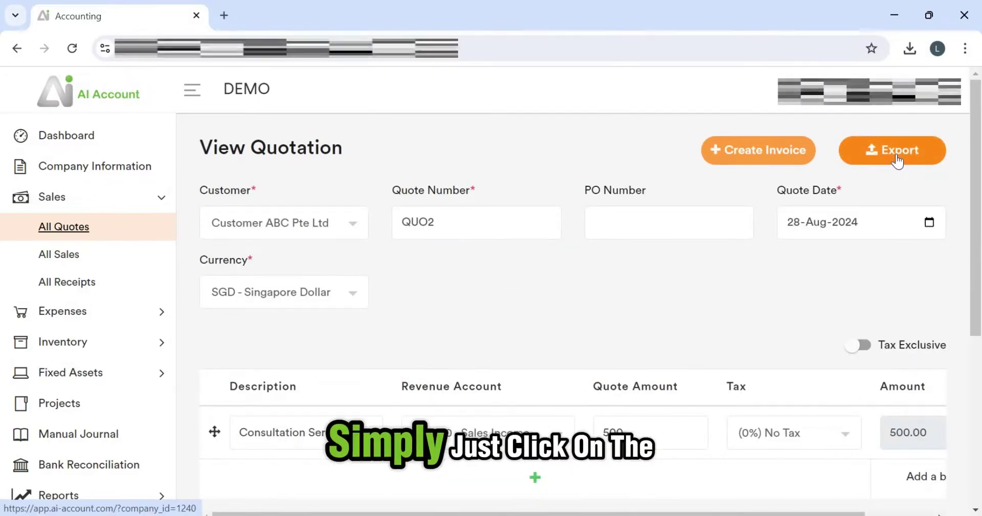
click(897, 160)
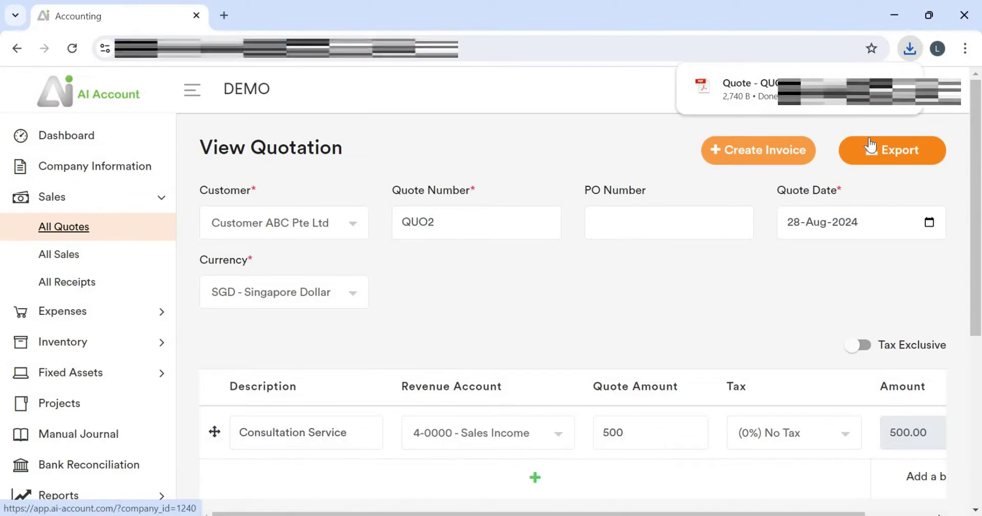
Start a new sale from the All Sales page and select Customer ABC Pte Ltd as the customer.
click(93, 254)
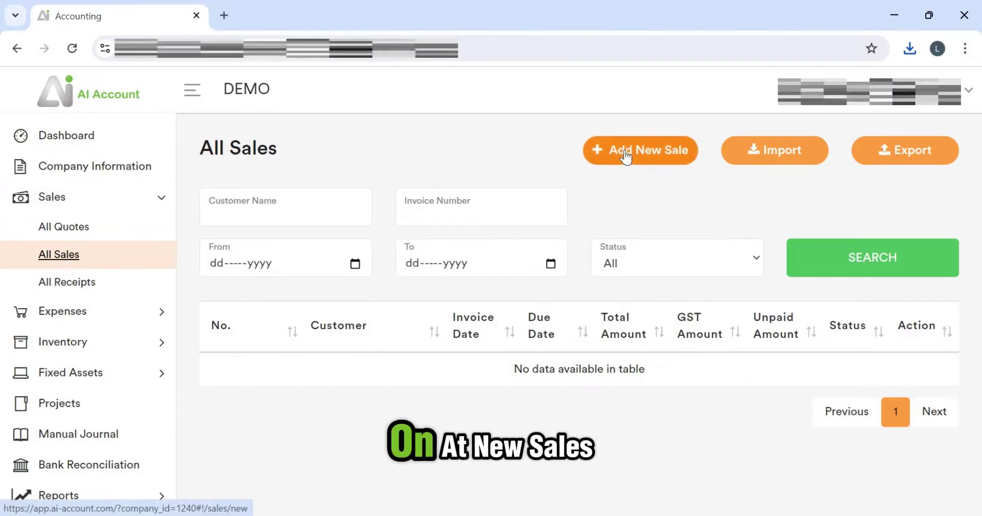
click(626, 156)
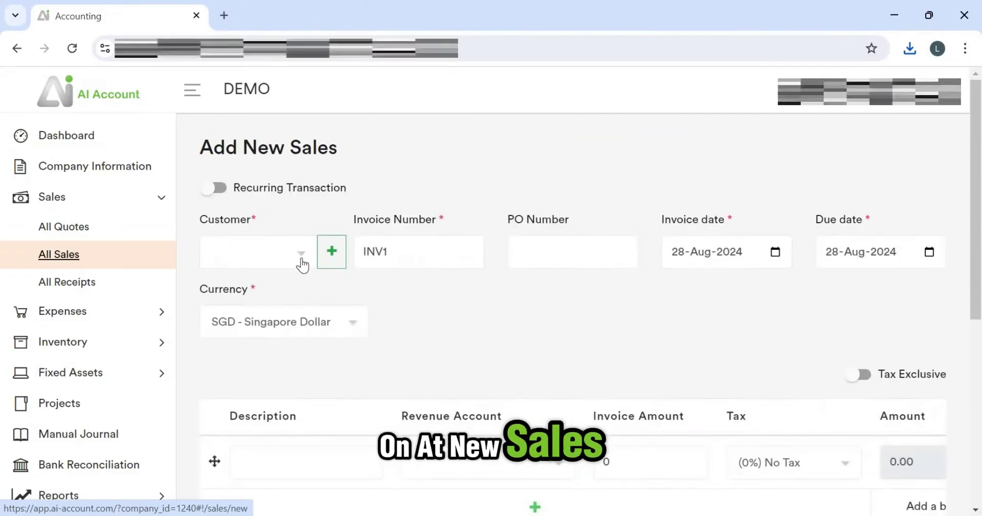
click(289, 252)
key(Return)
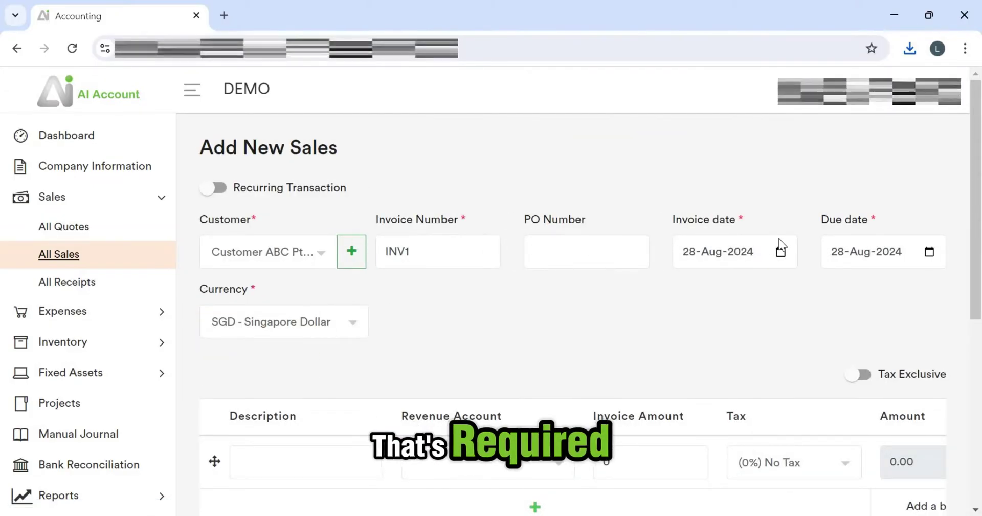
Fill the sale's line with Consulting service, revenue account 4-0000 - Sales Income and an invoice amount of 500, and submit the invoice.
scroll(492, 328, down, 1)
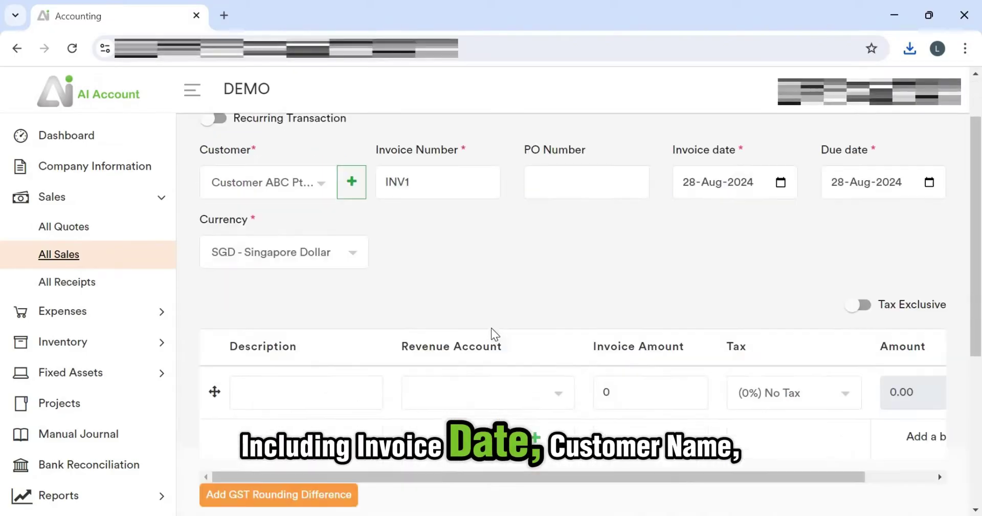
scroll(491, 327, down, 1)
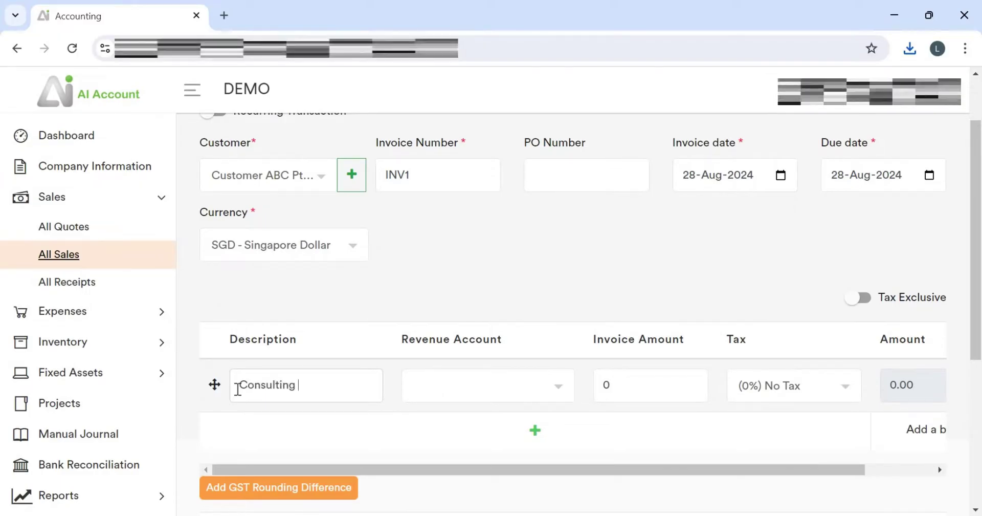
click(450, 394)
click(501, 284)
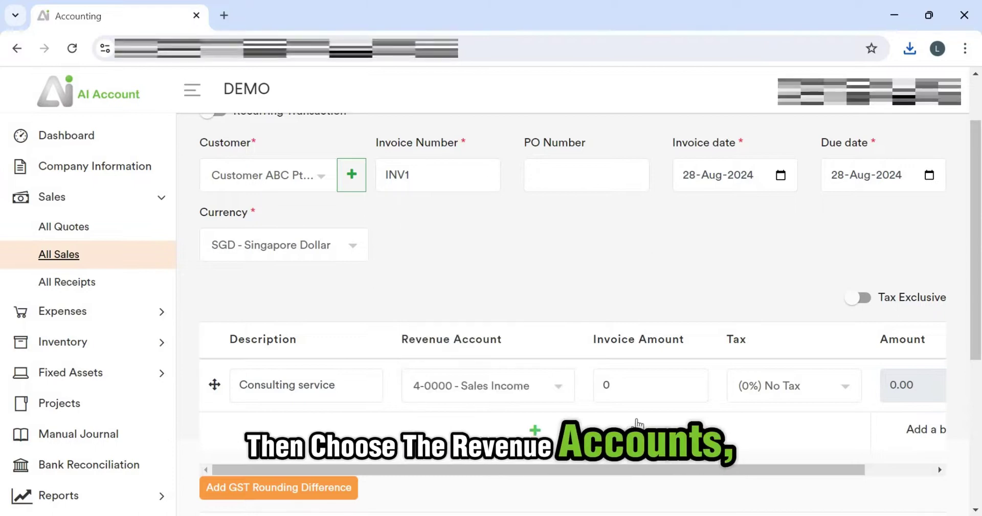
click(606, 386)
text(500)
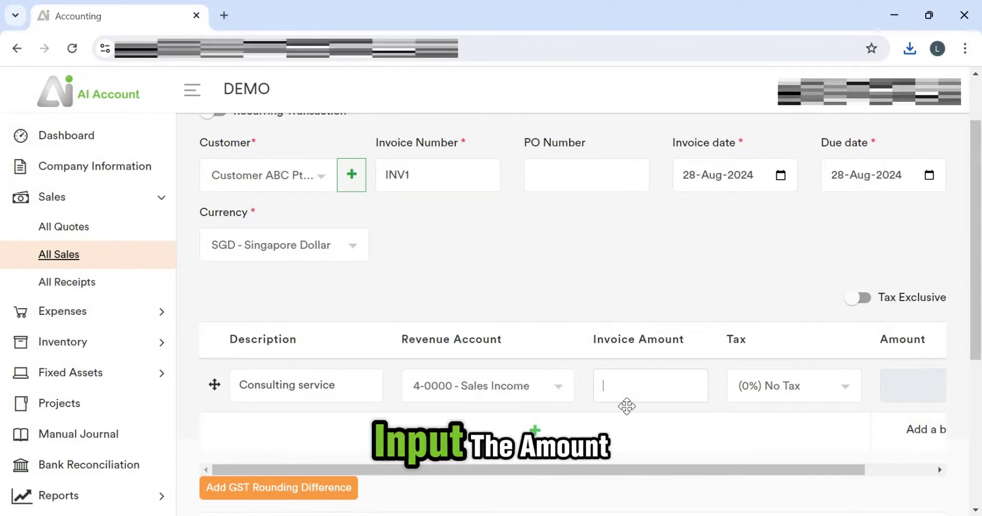
scroll(697, 395, down, 3)
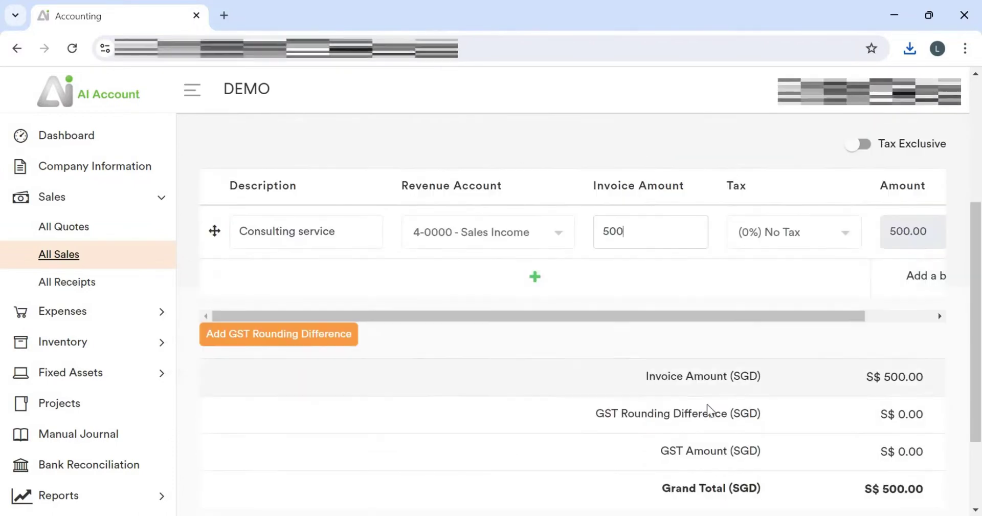
scroll(671, 417, down, 2)
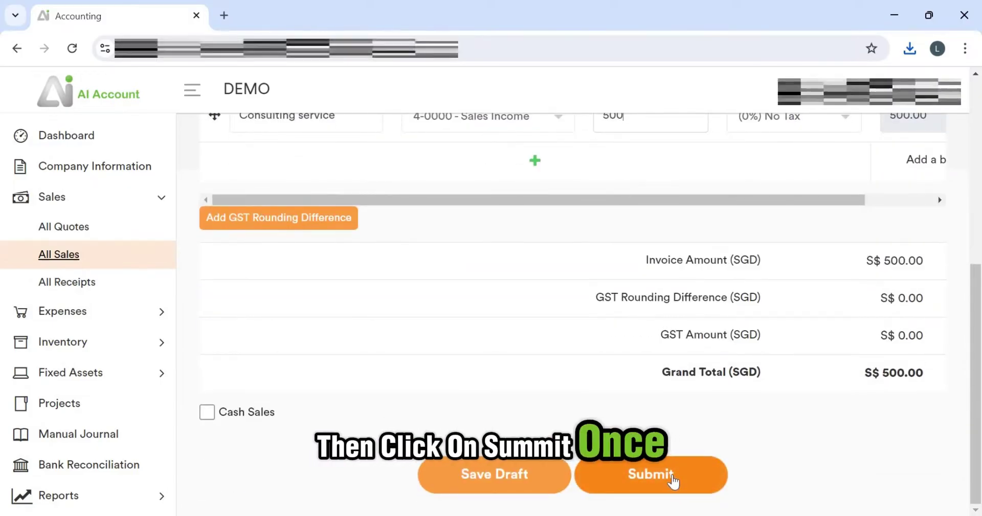
click(673, 479)
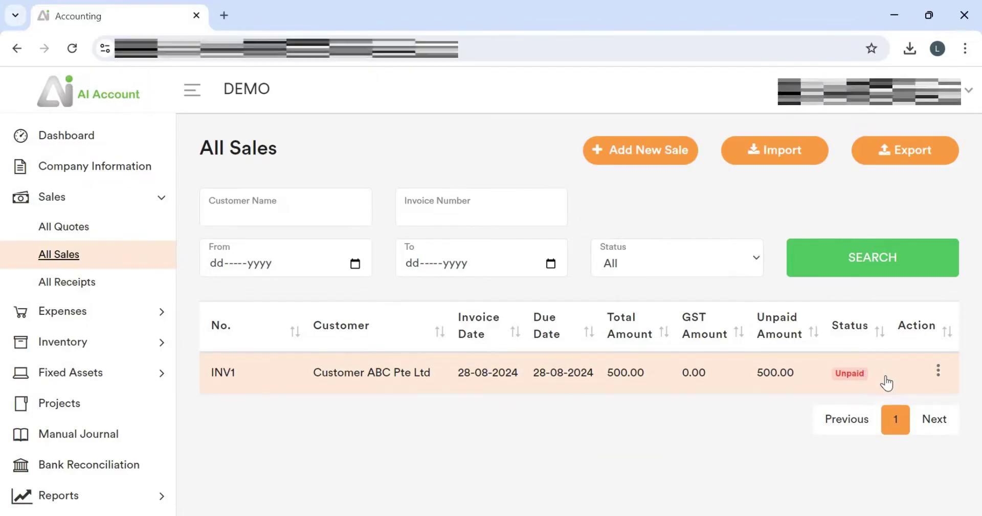
Open invoice INV1 from the sales list and export it as a Normal Invoice.
click(858, 382)
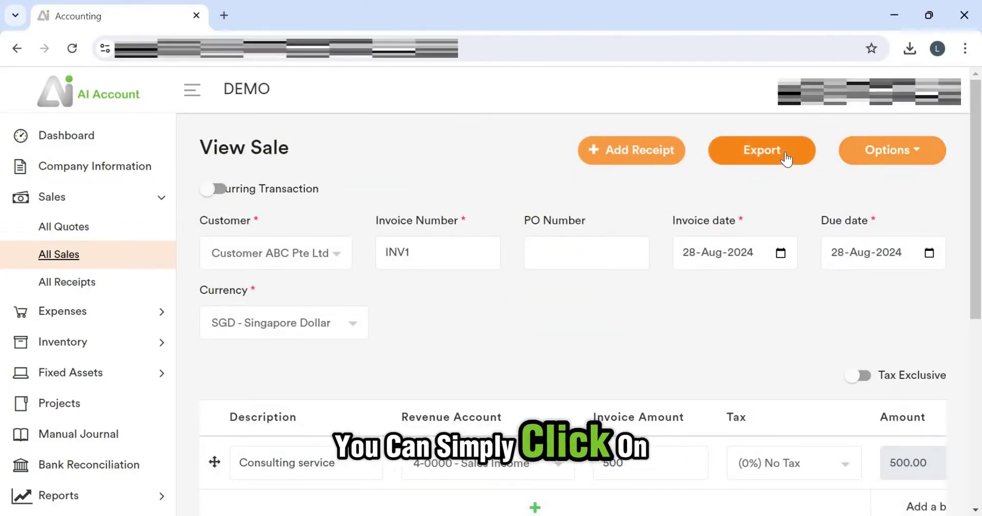
click(787, 159)
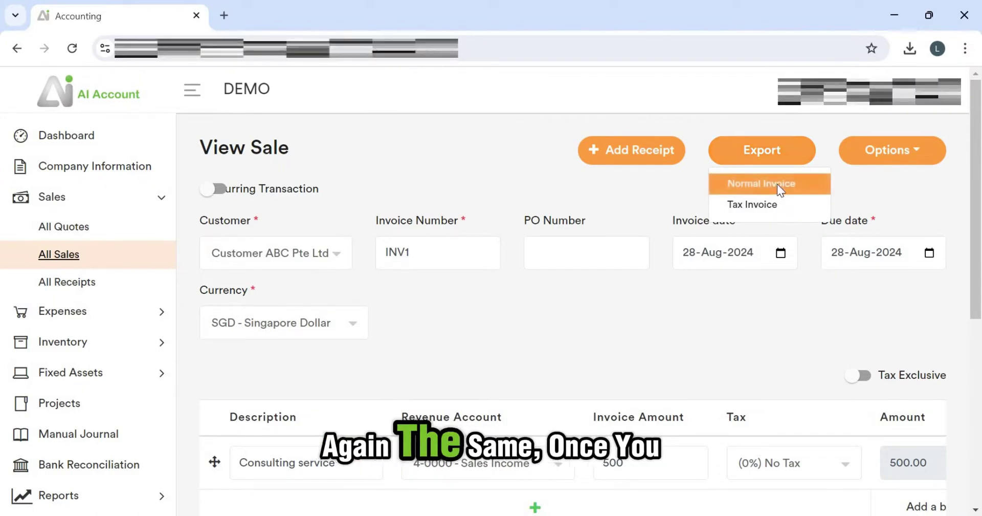
click(777, 184)
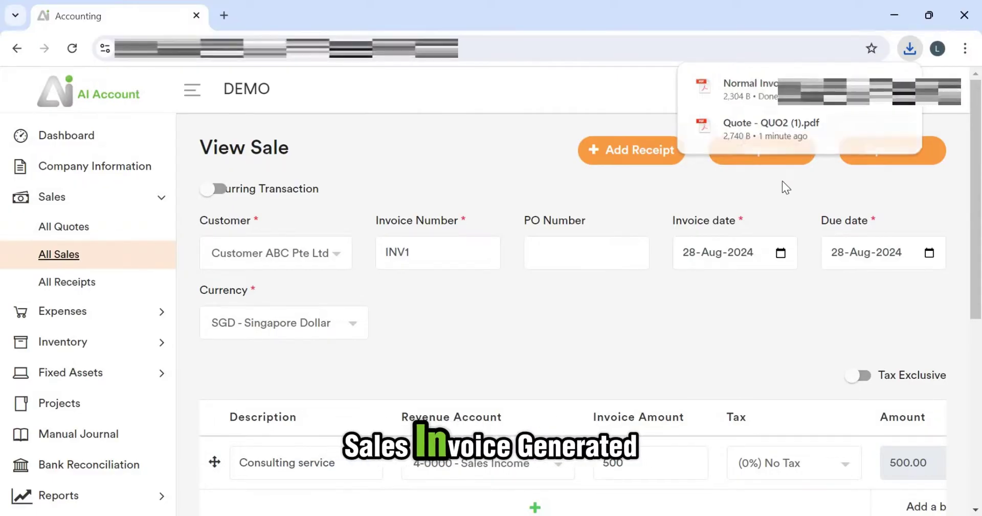
Return to the sales list and add a receipt of 500 to invoice INV1 using account 1-2000 - Bank Balance, submitting it.
click(152, 267)
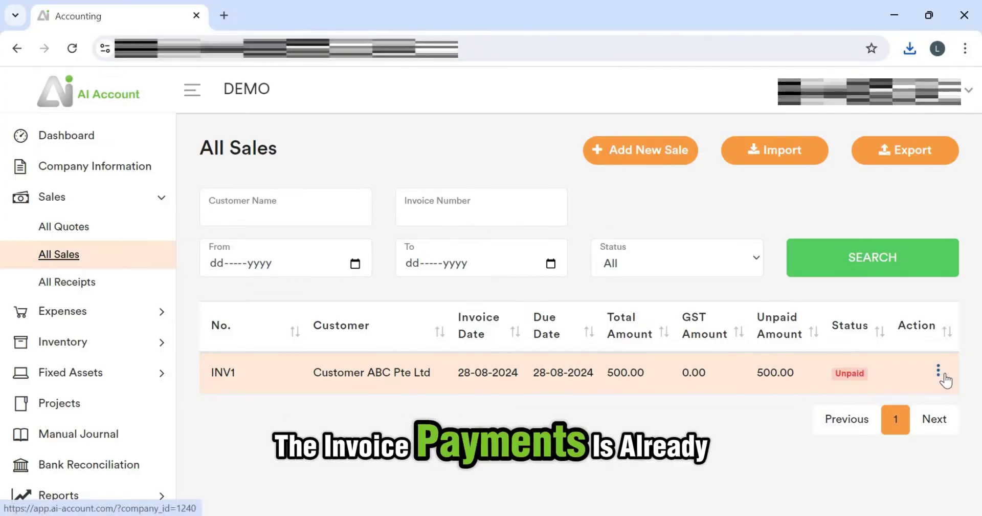
click(939, 372)
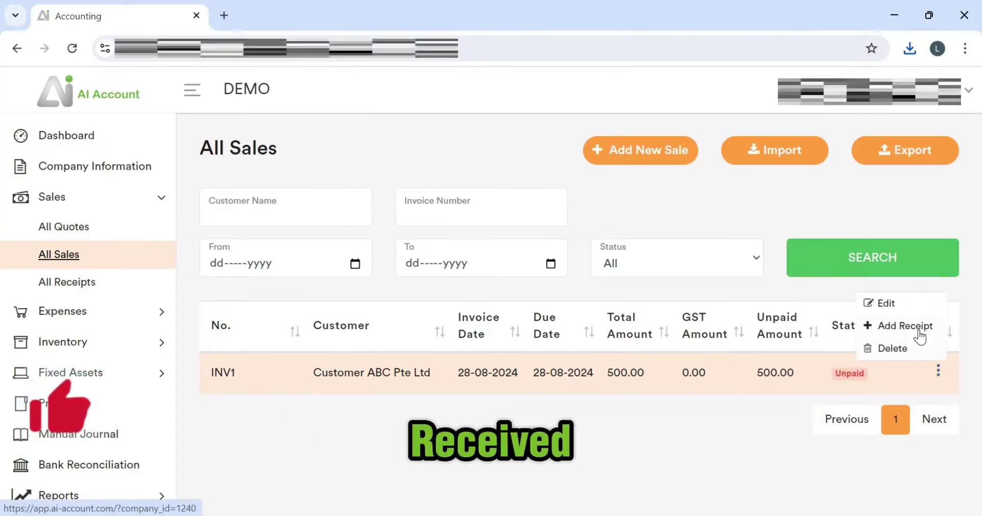
click(914, 331)
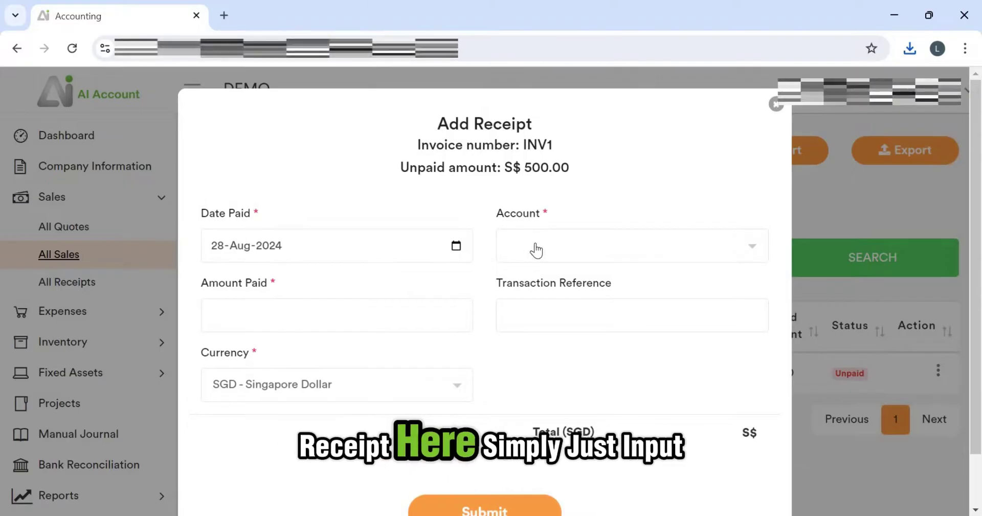
click(536, 250)
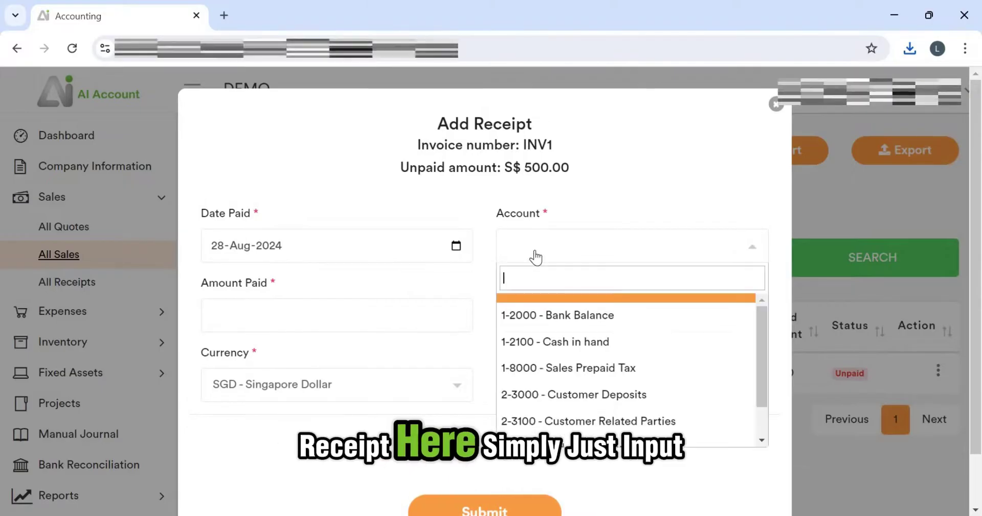
click(540, 316)
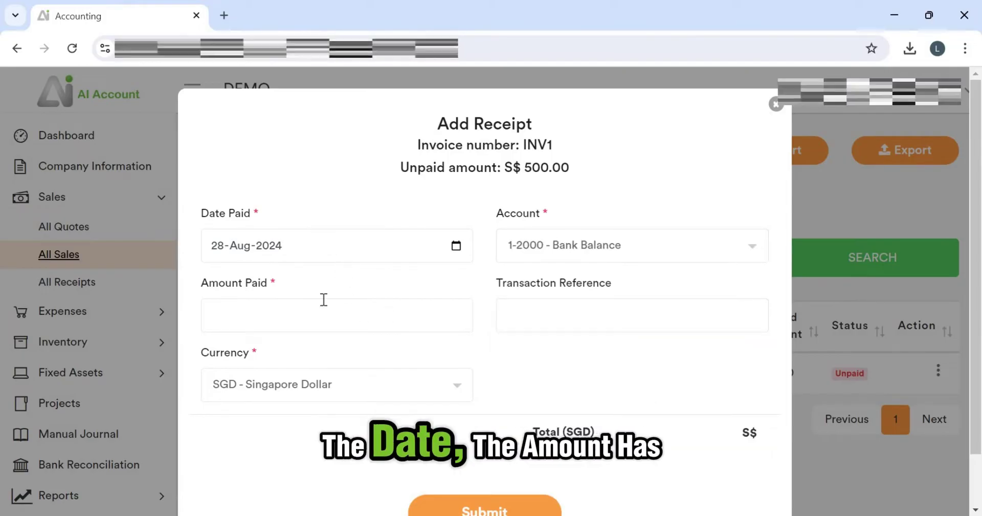
click(324, 324)
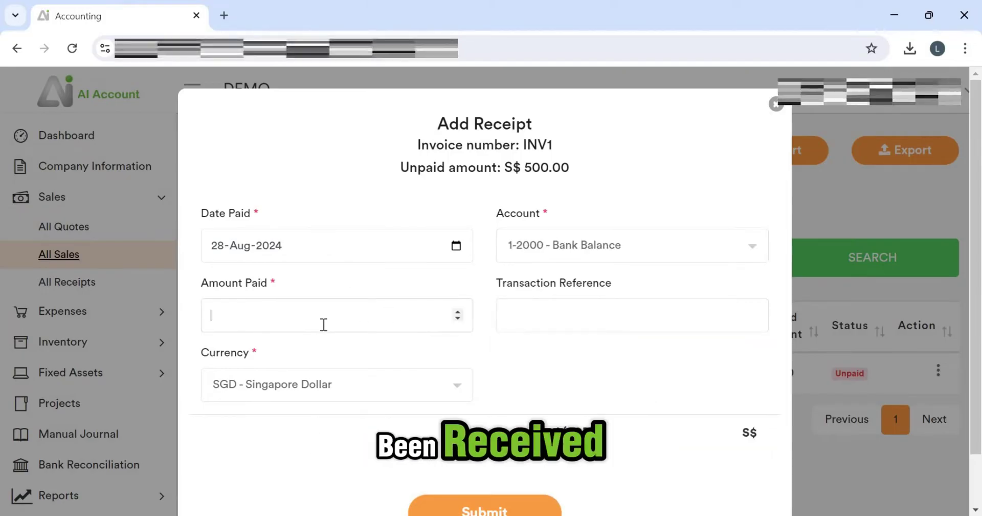
text(500)
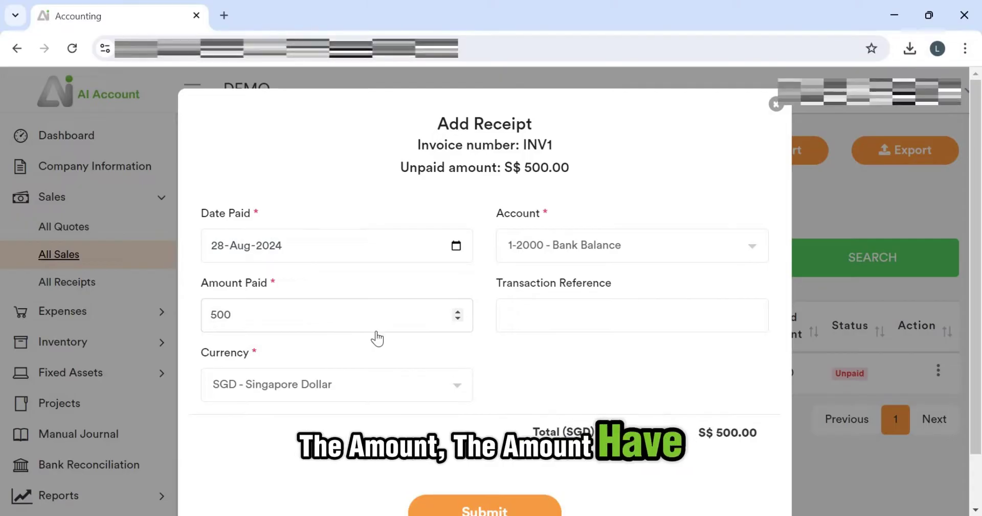
scroll(493, 465, down, 1)
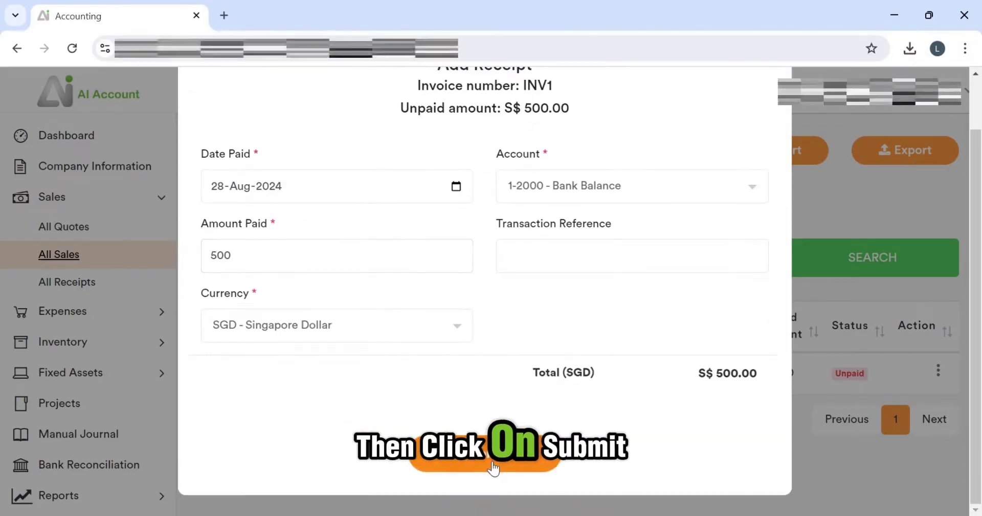
click(492, 463)
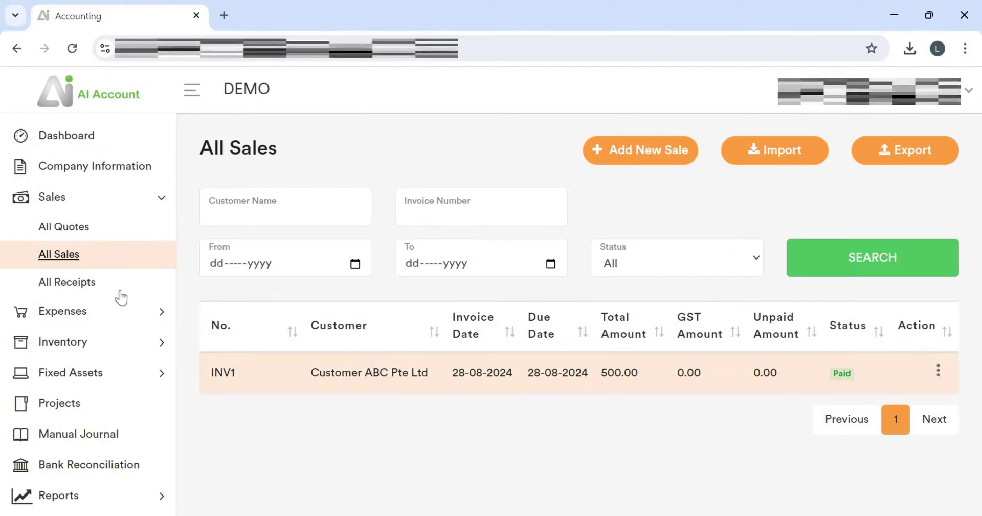
Go to the All Receipts list and review the edit form of the receipt for invoice INV1, closing it without changes.
click(136, 289)
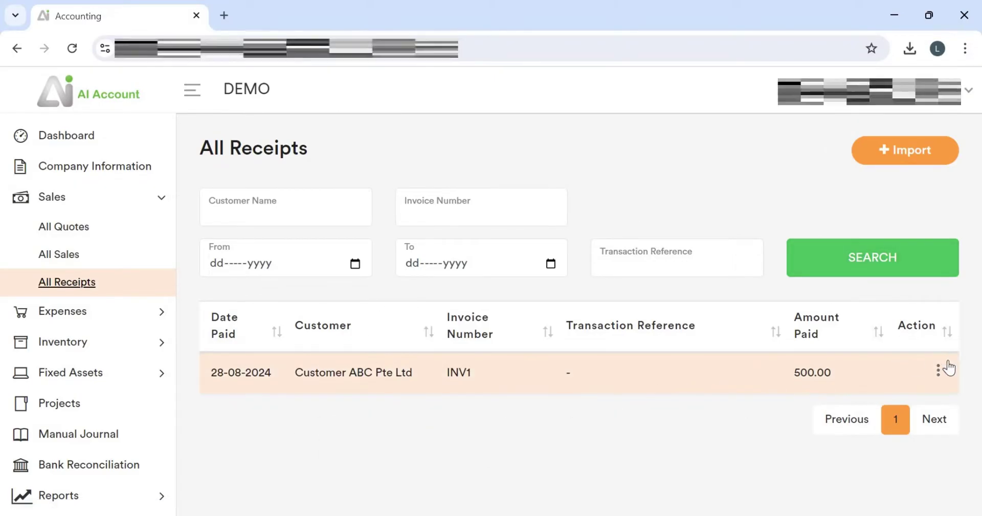
click(942, 372)
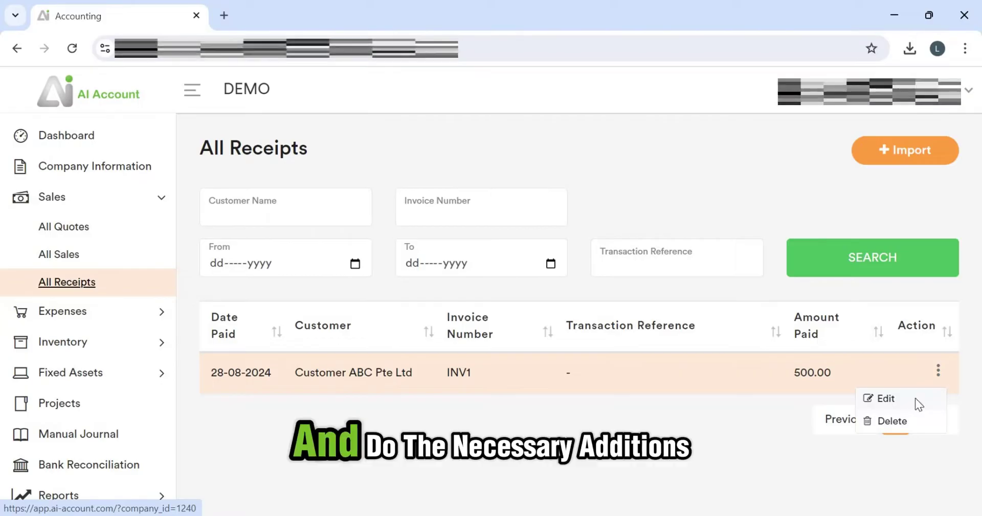
click(916, 401)
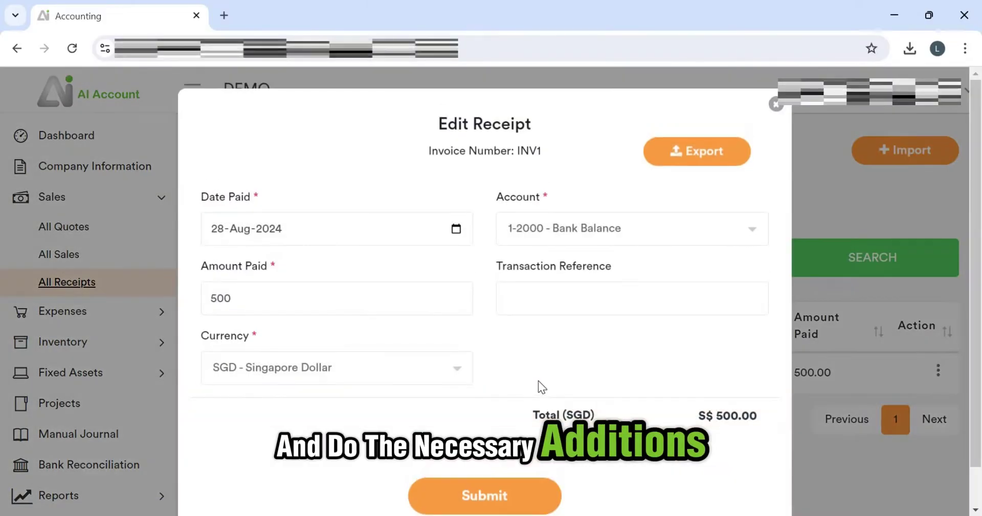
scroll(730, 185, up, 1)
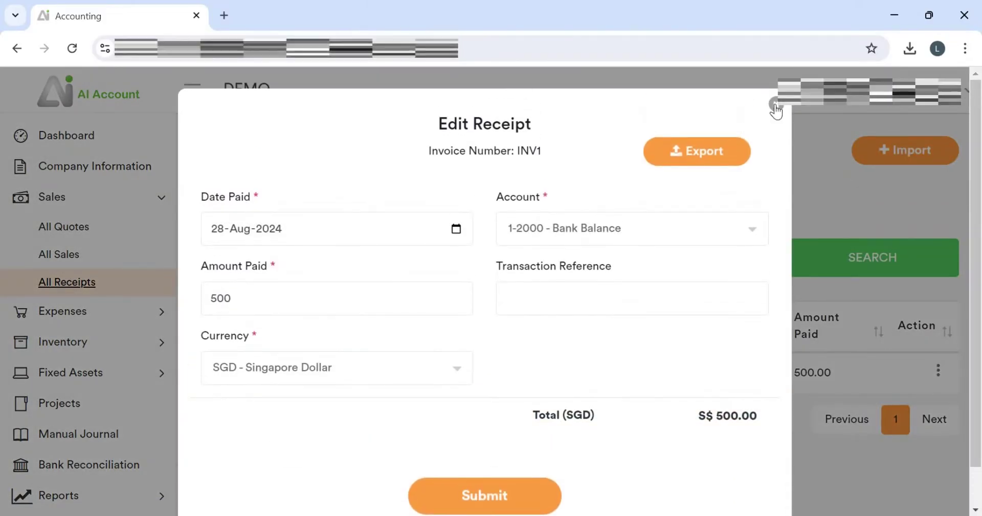
click(776, 106)
click(938, 371)
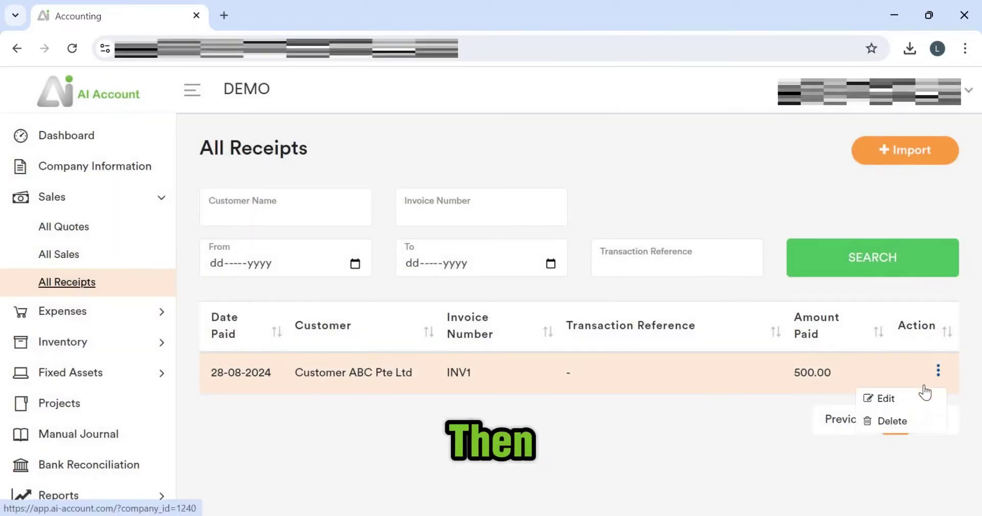
click(529, 411)
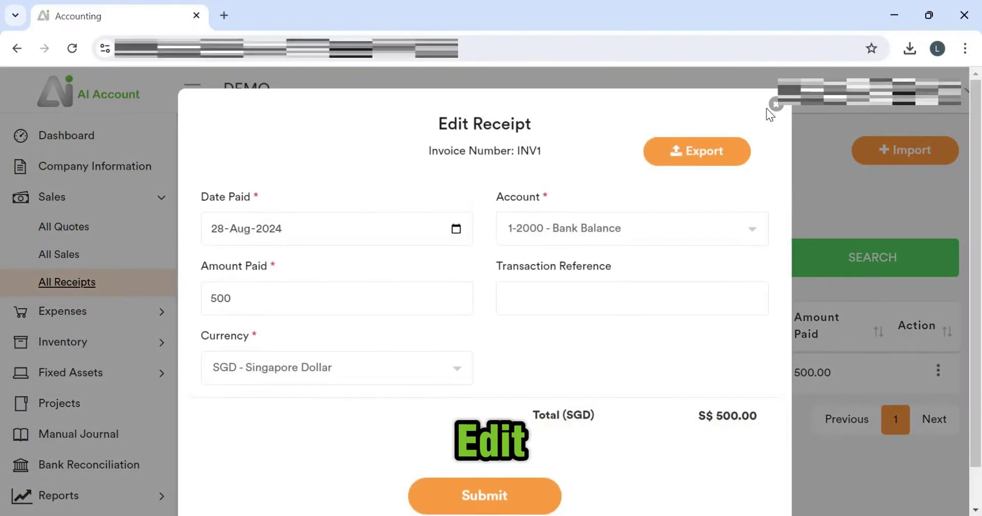
click(776, 107)
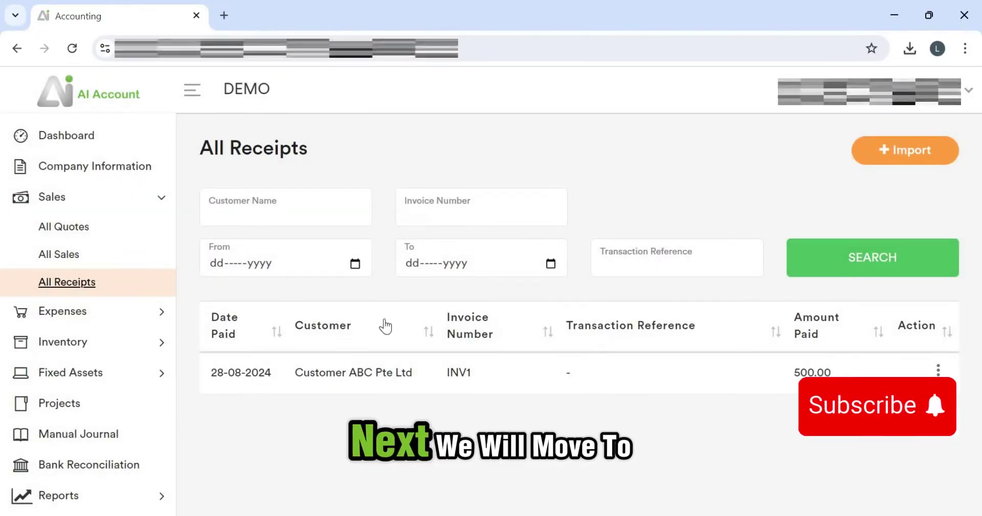
Start a new expense from the All Expenses page and select Supplier ABC Pte Ltd as the supplier.
click(139, 317)
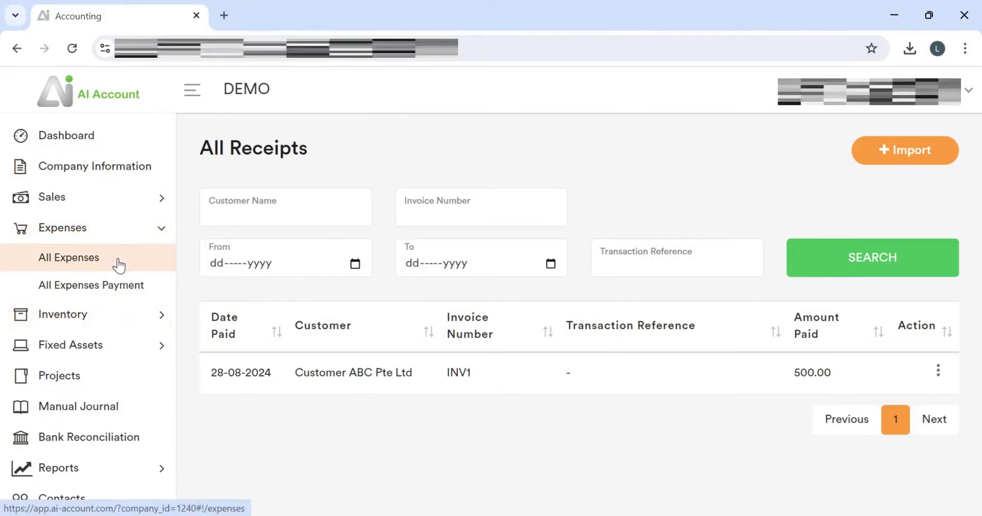
click(119, 265)
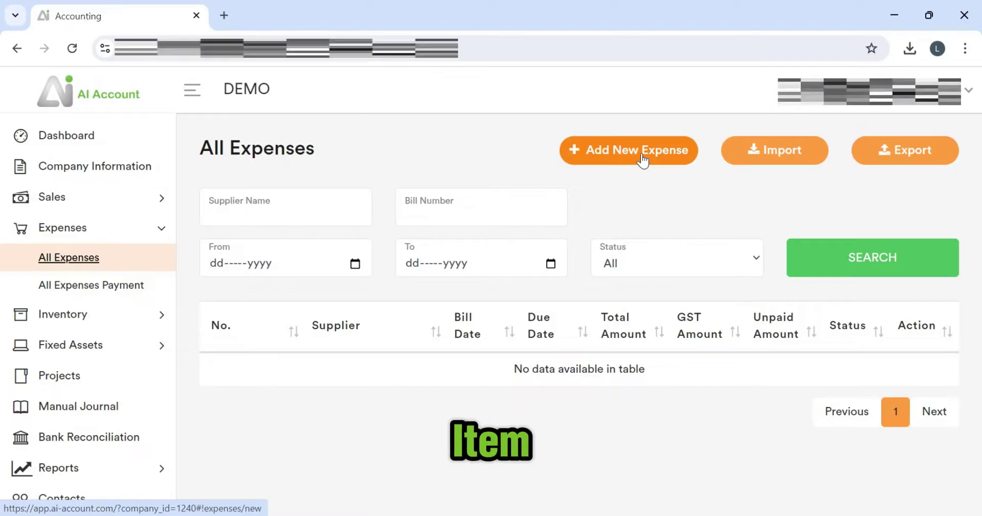
click(642, 158)
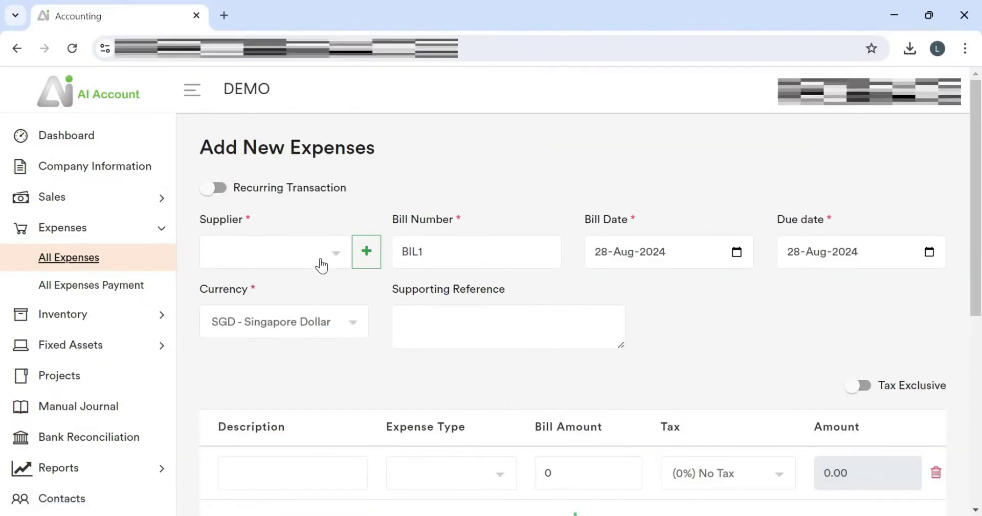
click(321, 266)
click(290, 321)
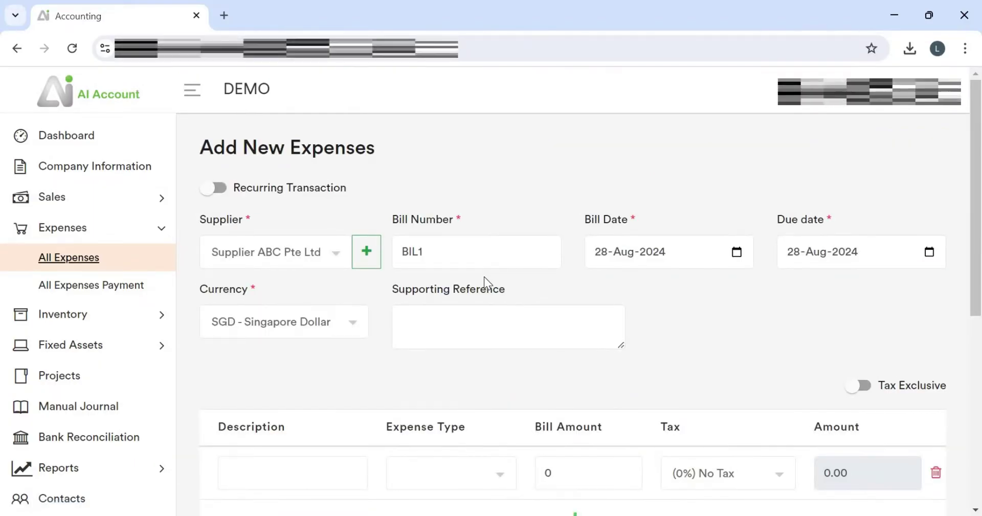
Describe the expense line as Office Supplies expense and assign it expense type 6-1020.
scroll(484, 279, down, 2)
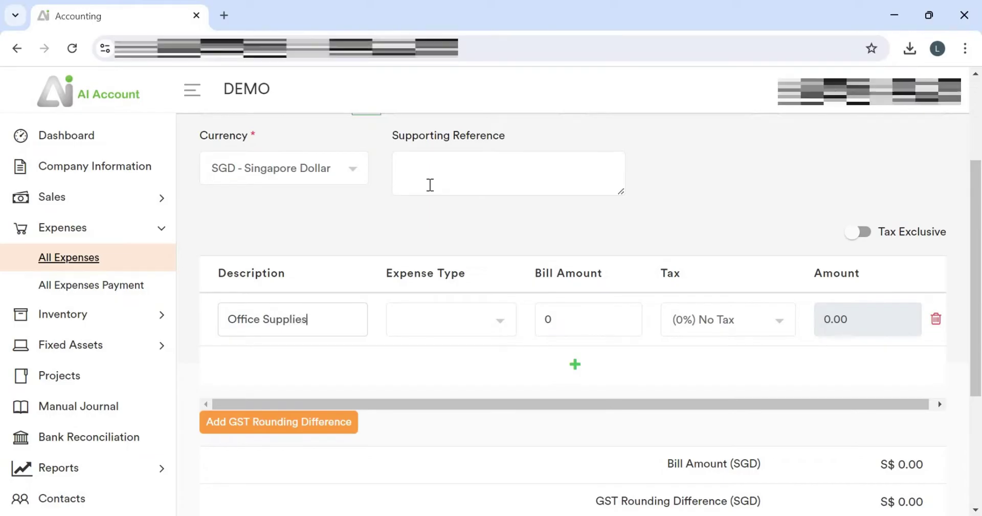
click(471, 314)
scroll(471, 276, down, 5)
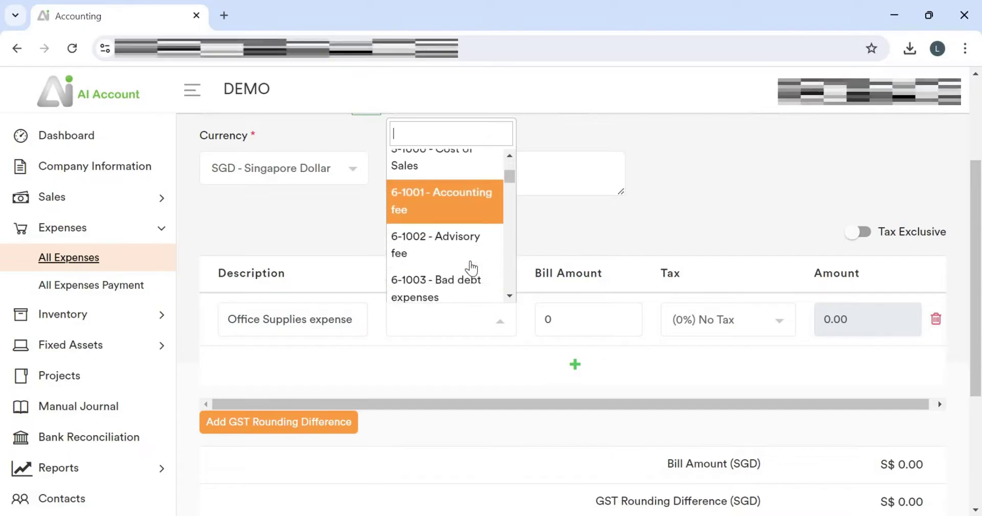
scroll(471, 267, down, 5)
scroll(471, 268, up, 1)
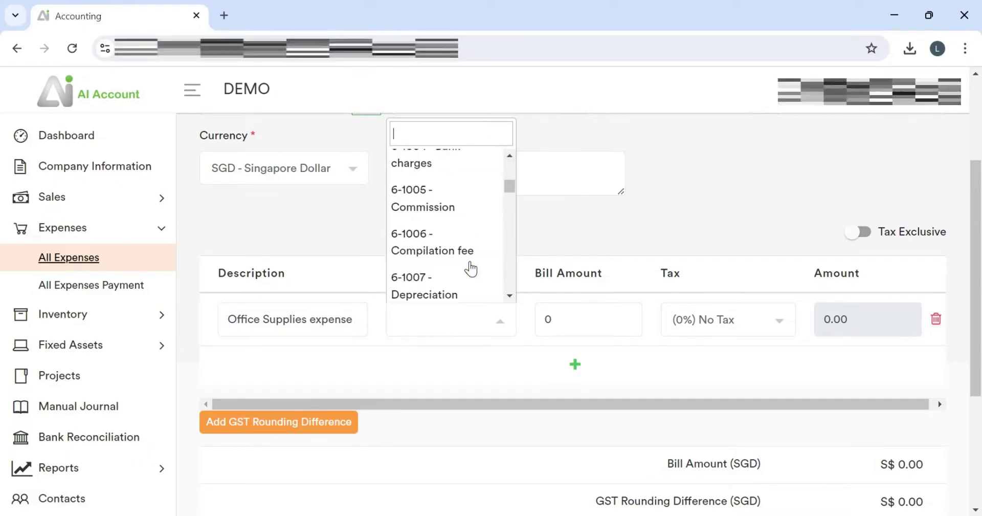
scroll(471, 269, down, 2)
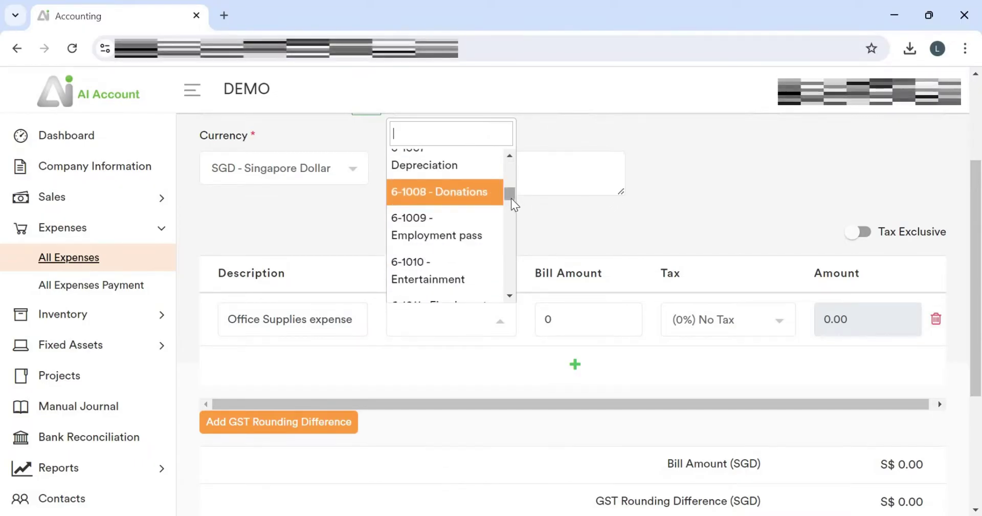
click(512, 299)
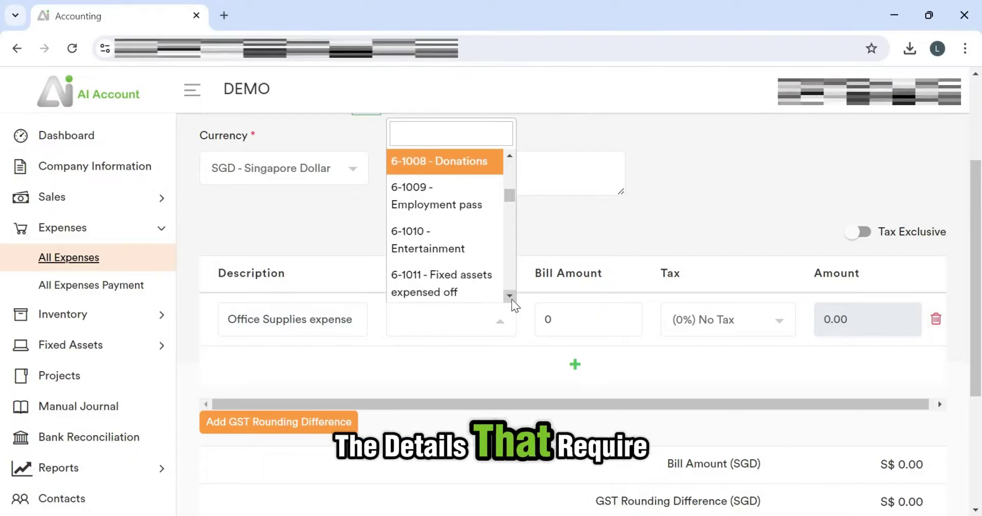
click(511, 298)
click(511, 299)
click(512, 299)
click(511, 298)
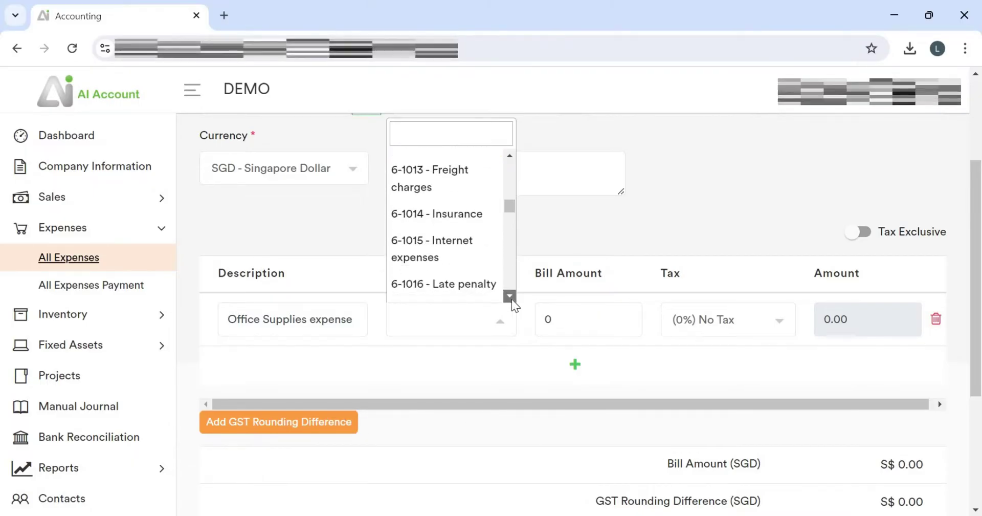
click(512, 299)
scroll(479, 274, down, 5)
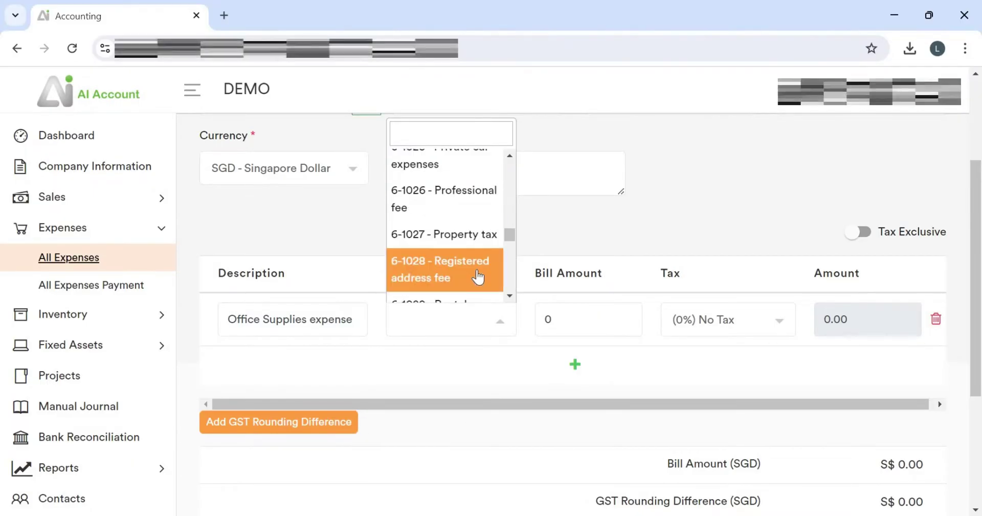
scroll(478, 276, down, 2)
scroll(478, 277, up, 4)
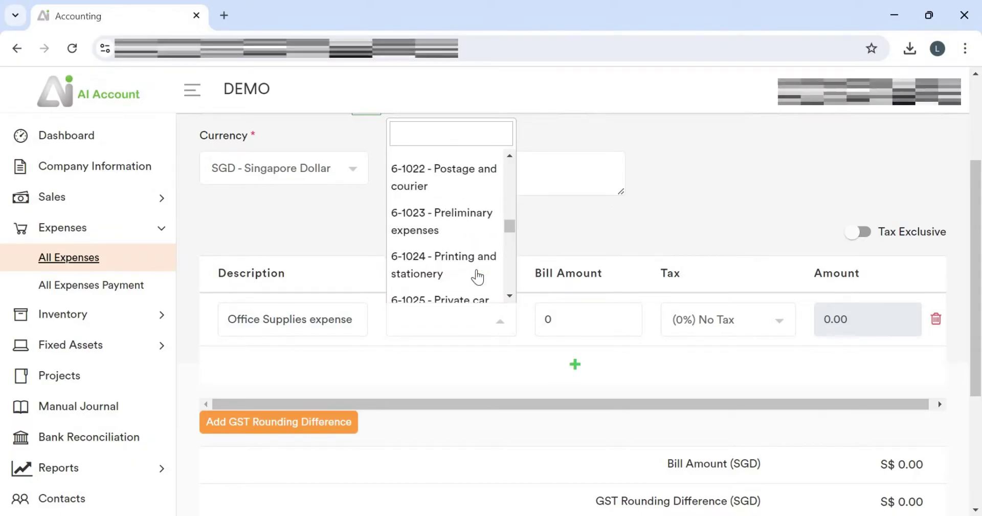
scroll(477, 277, up, 5)
click(472, 290)
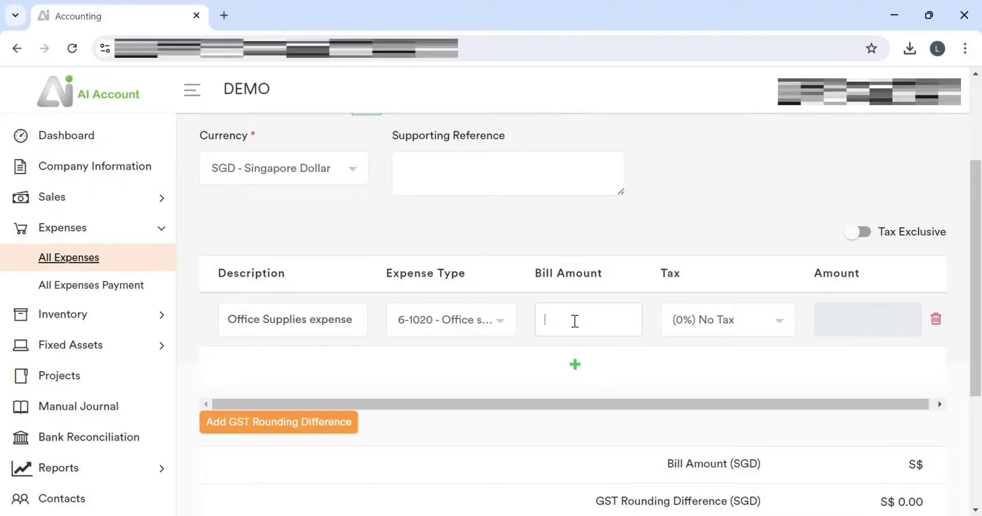
Set the expense line's bill amount to 100 and submit the expense.
text(500)
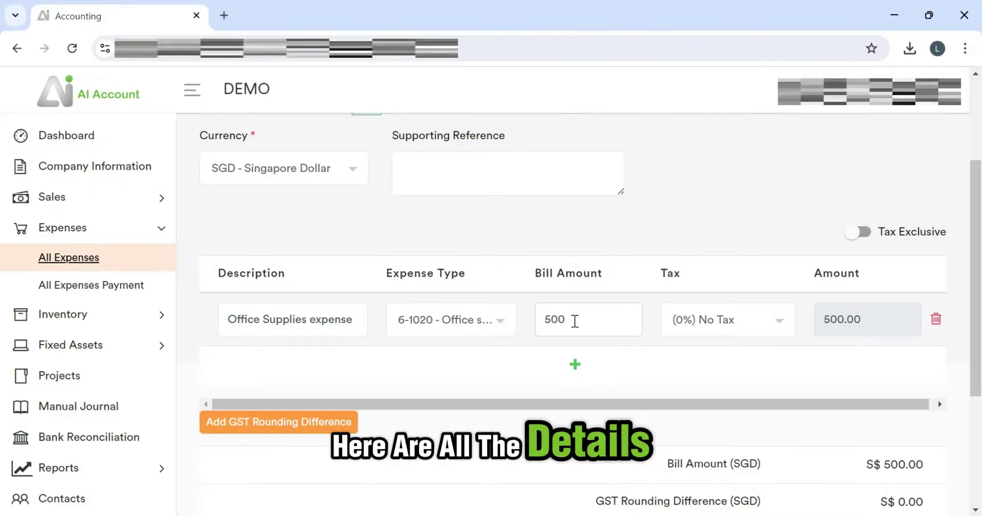
text(00)
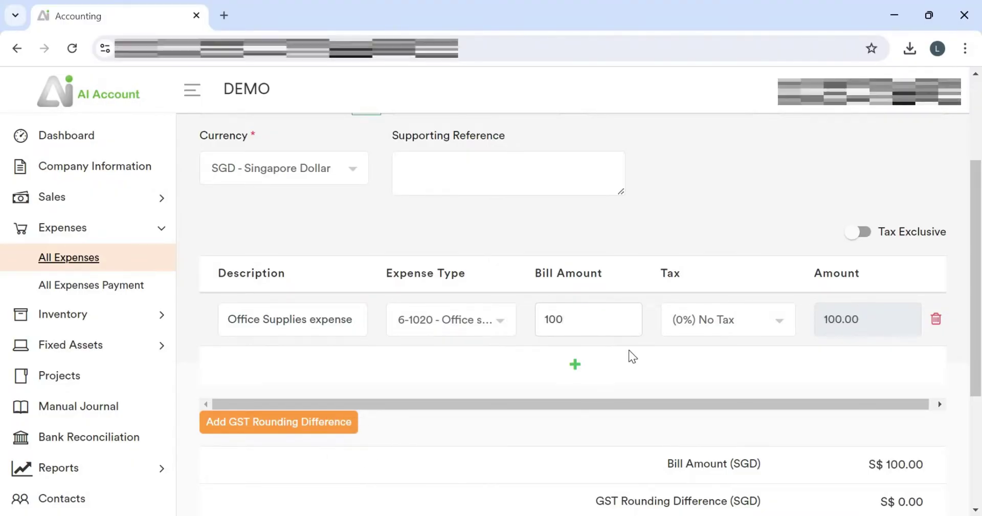
scroll(628, 349, down, 4)
scroll(646, 407, up, 5)
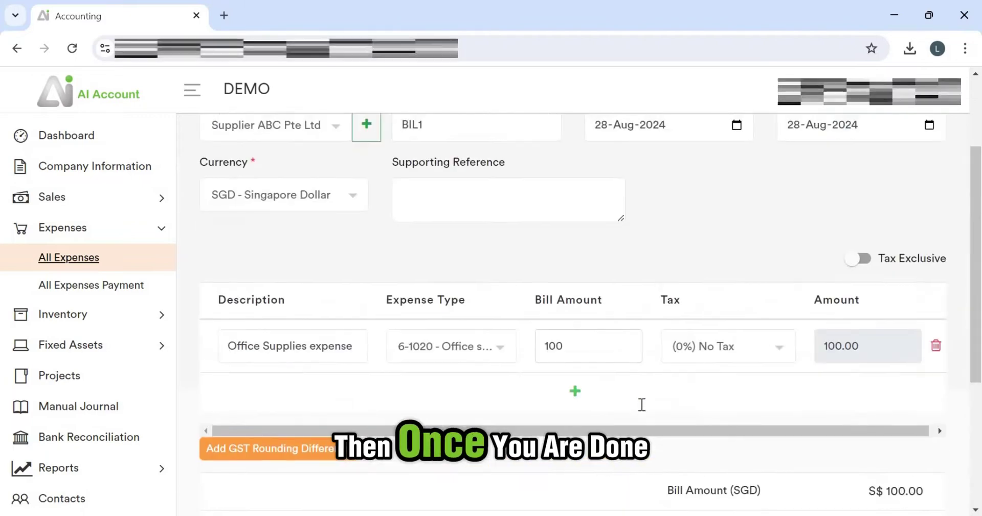
scroll(680, 429, down, 1)
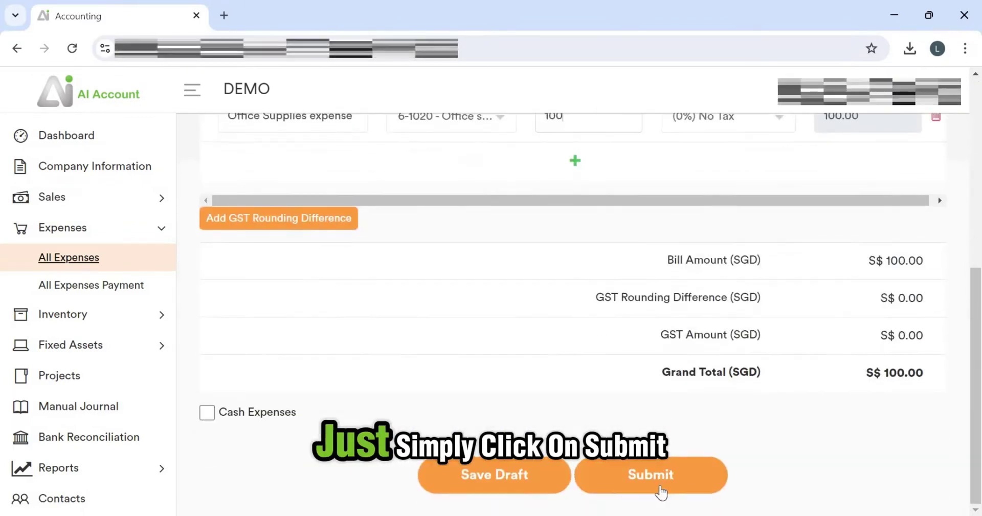
click(649, 471)
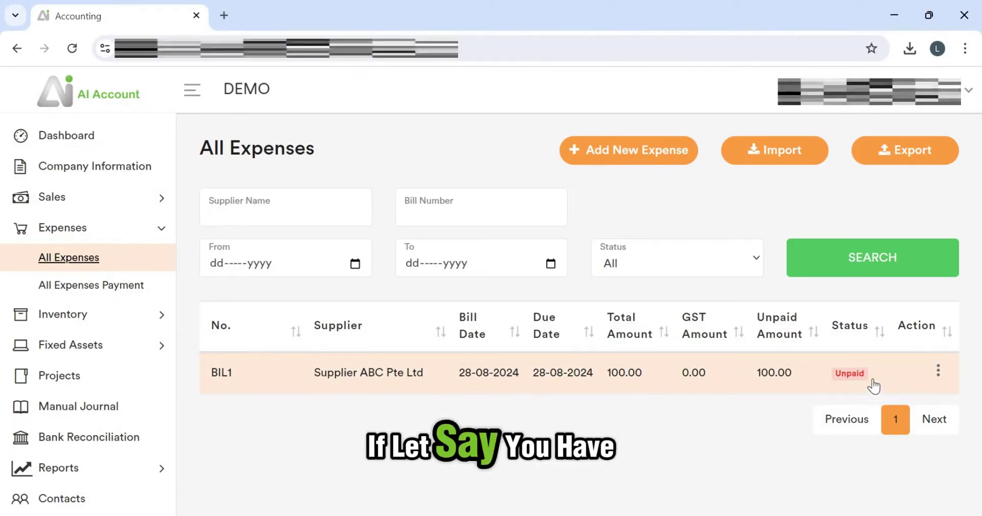
Record a payment of 100 from account 1-2000 - Bank Balance against the unpaid Supplier ABC Pte Ltd bill and submit it.
click(939, 371)
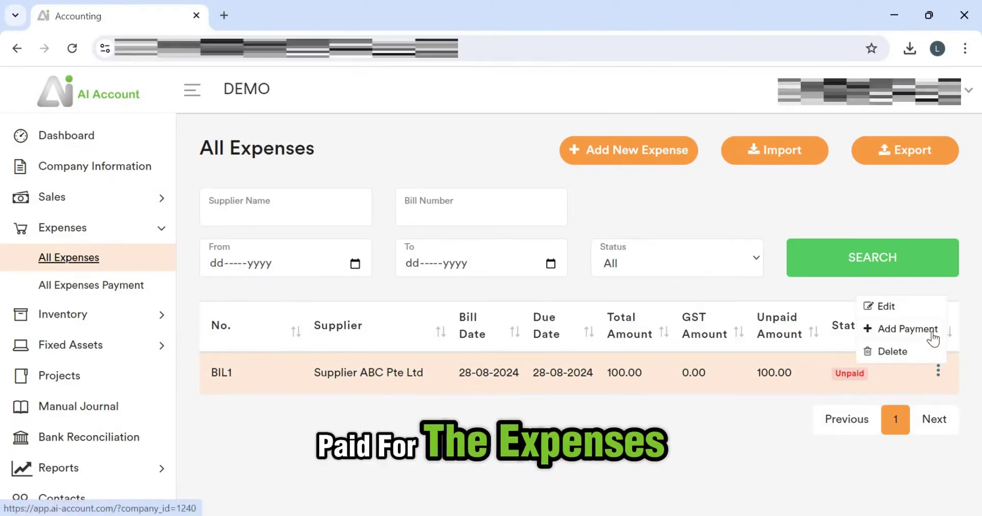
click(932, 331)
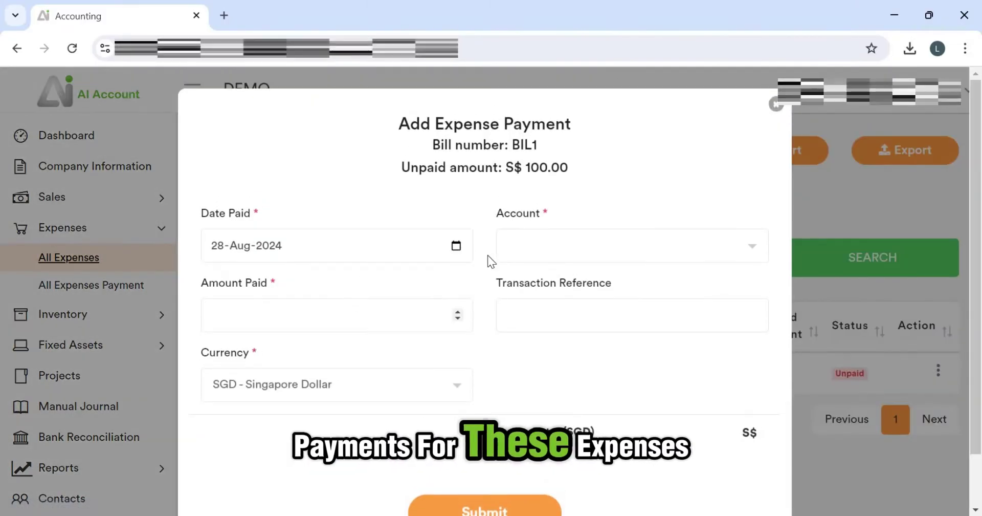
click(511, 248)
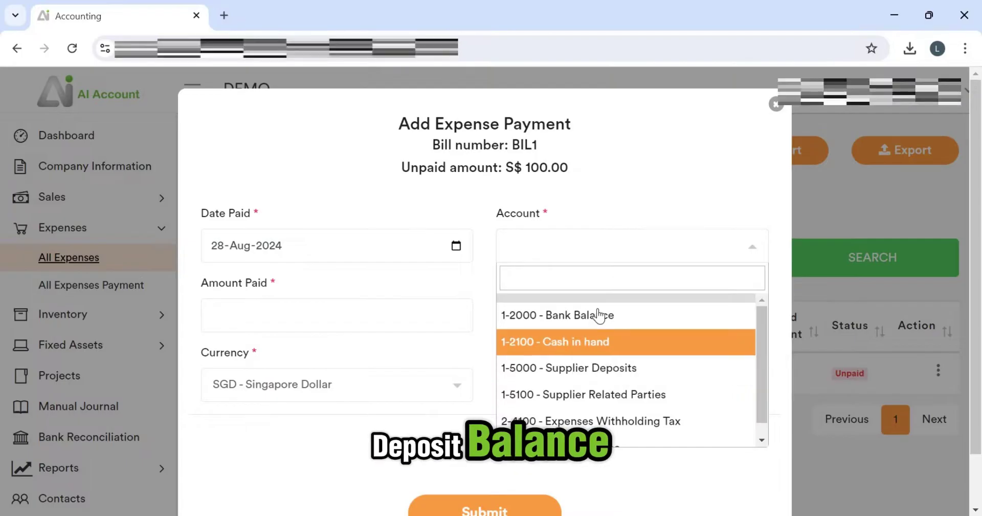
click(572, 313)
click(390, 328)
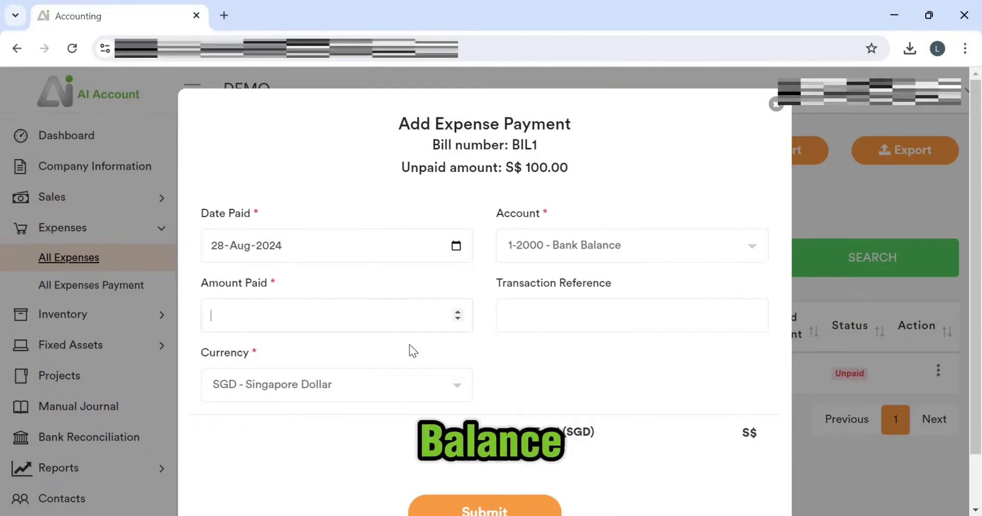
text(100)
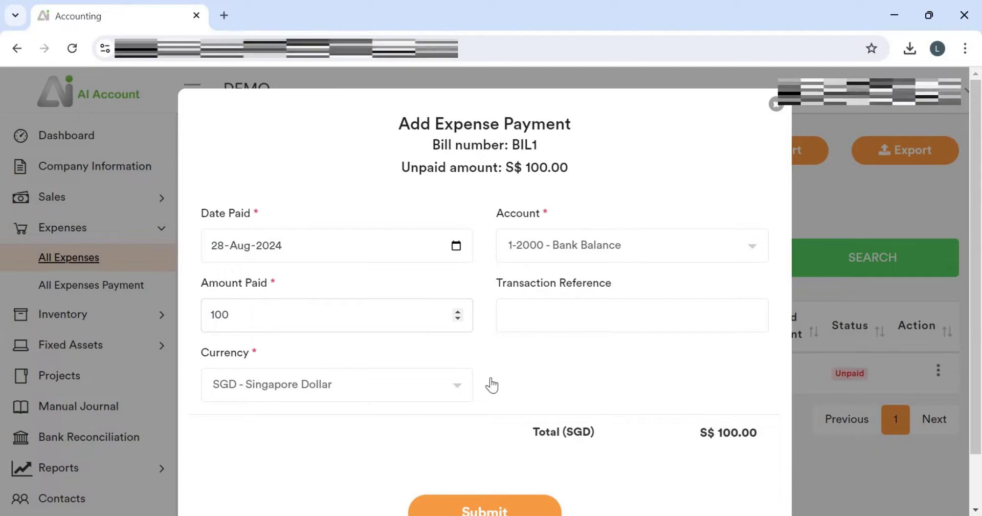
scroll(512, 430, down, 2)
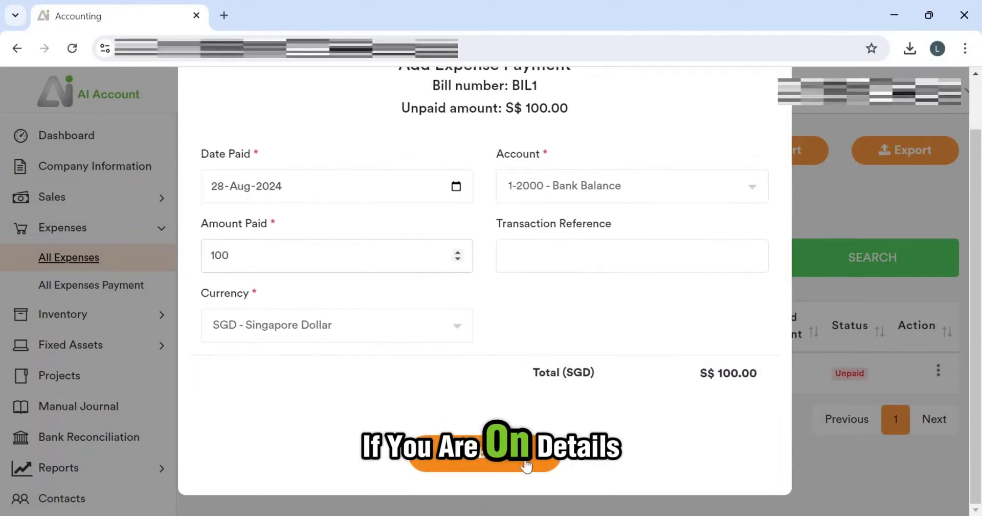
click(526, 461)
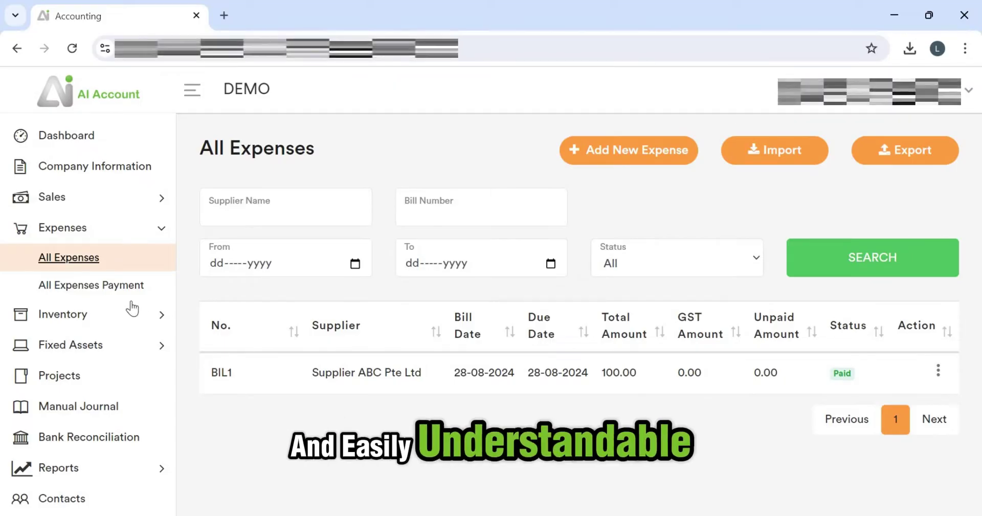
Review the All Expenses Payment list and go to the Inventory List page.
click(115, 287)
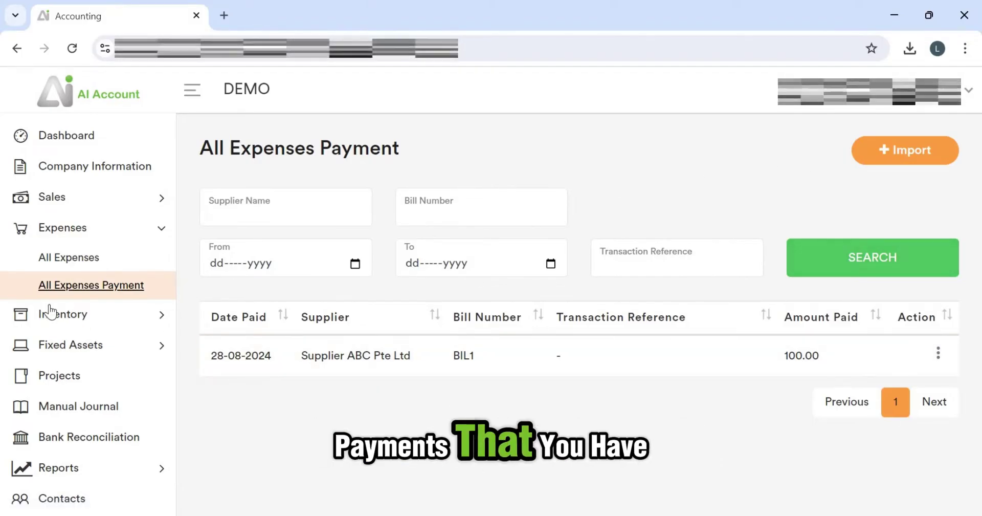
click(79, 320)
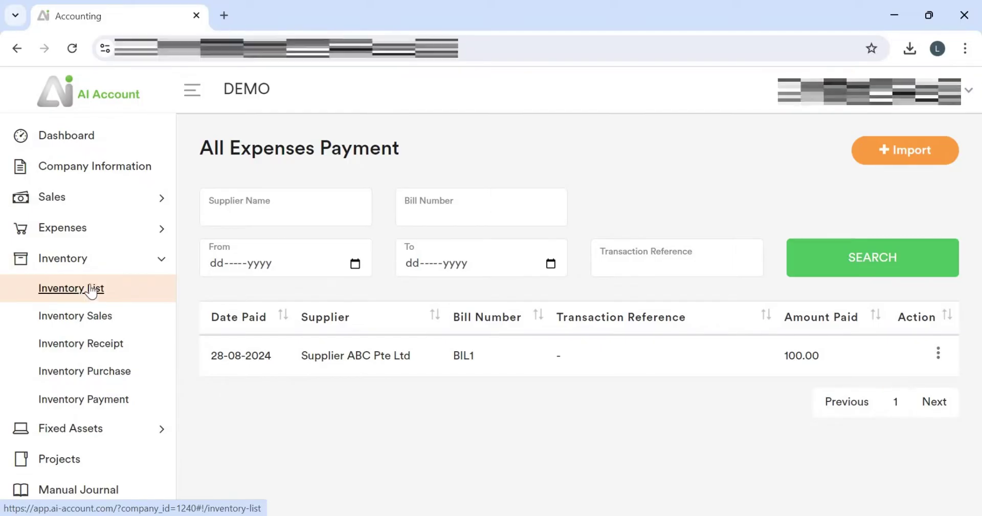
click(91, 289)
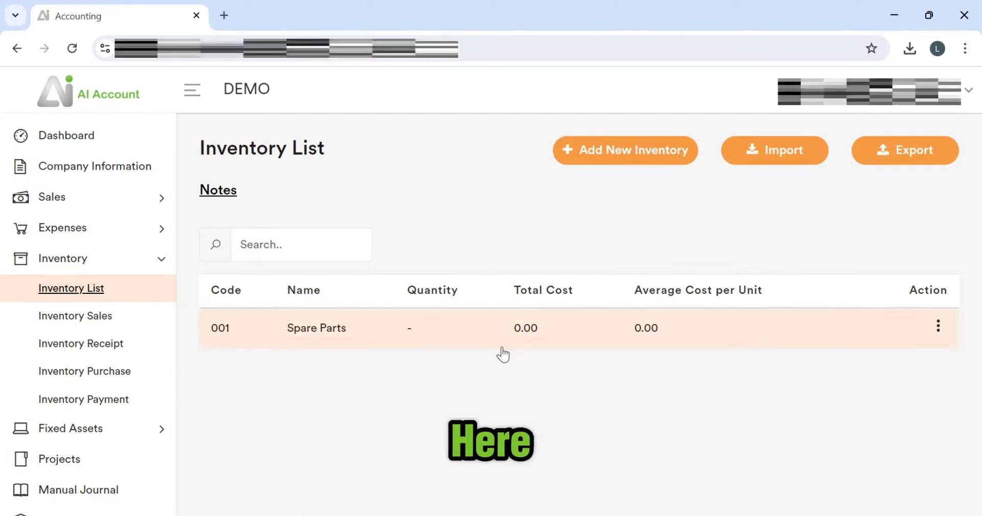
Review the item code and item name fields of the Add New Inventory form, closing it without adding an item.
click(660, 153)
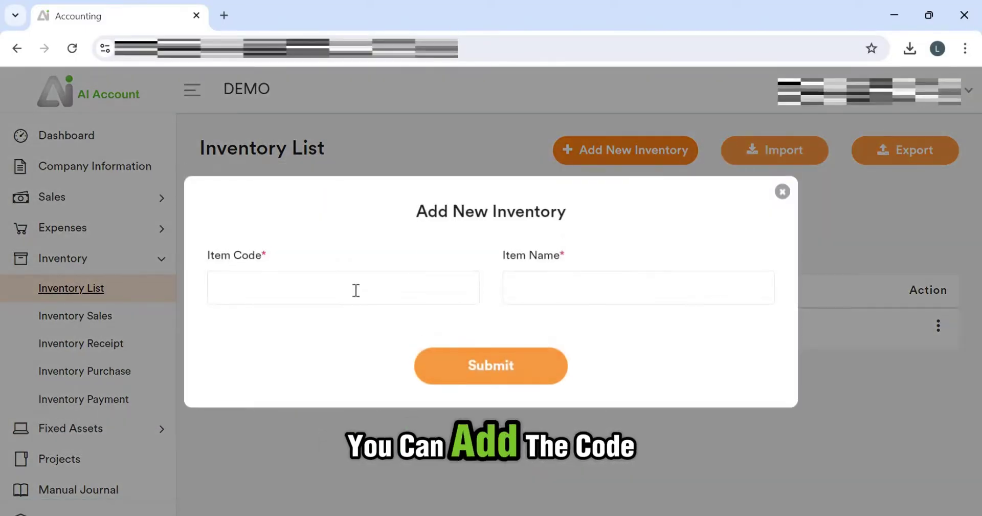
click(356, 290)
click(630, 275)
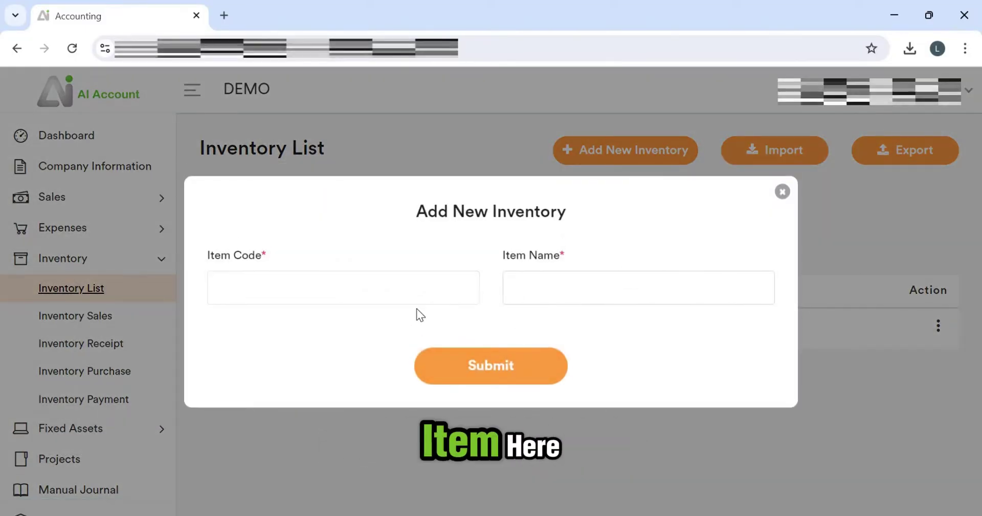
click(782, 191)
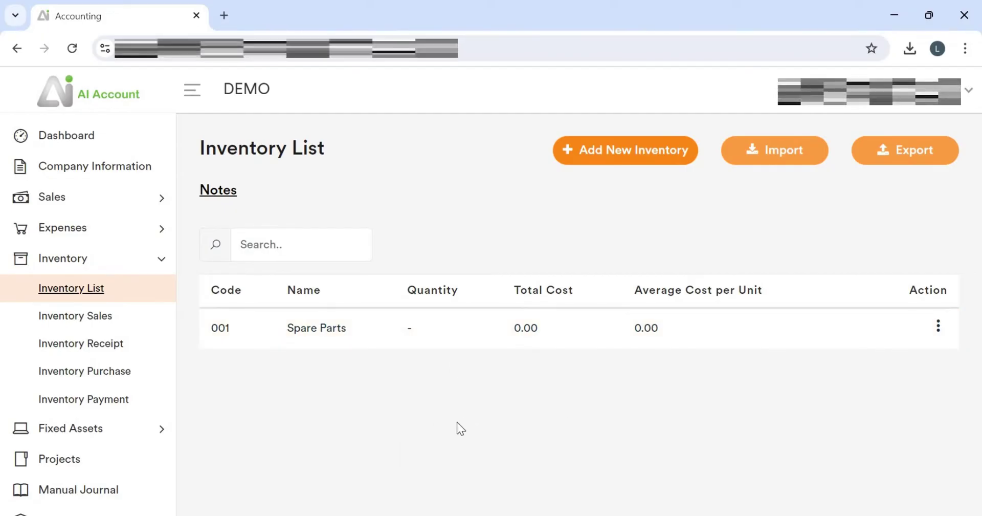
Start a new inventory purchase from the All Inventory Purchases page and select Supplier ABC Pte Ltd as the supplier.
click(131, 379)
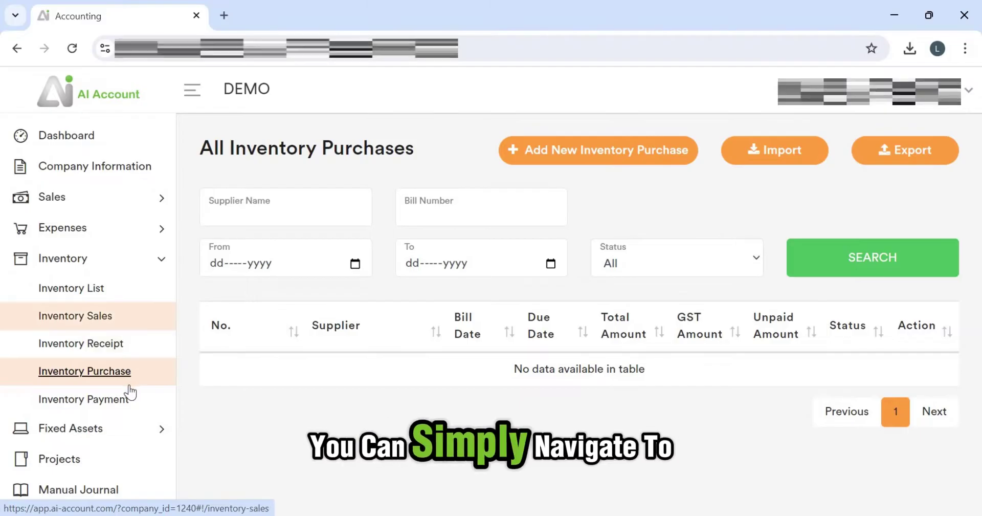
click(580, 160)
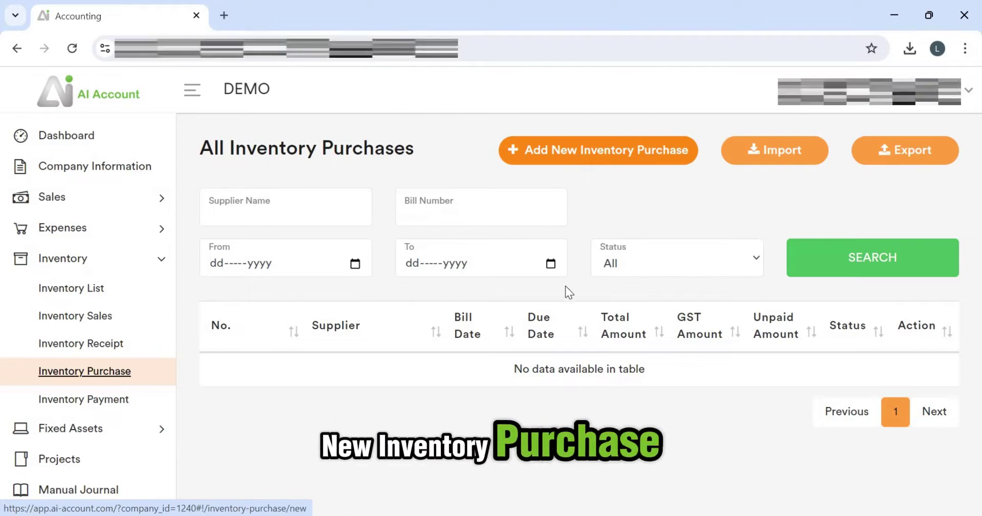
scroll(351, 273, down, 1)
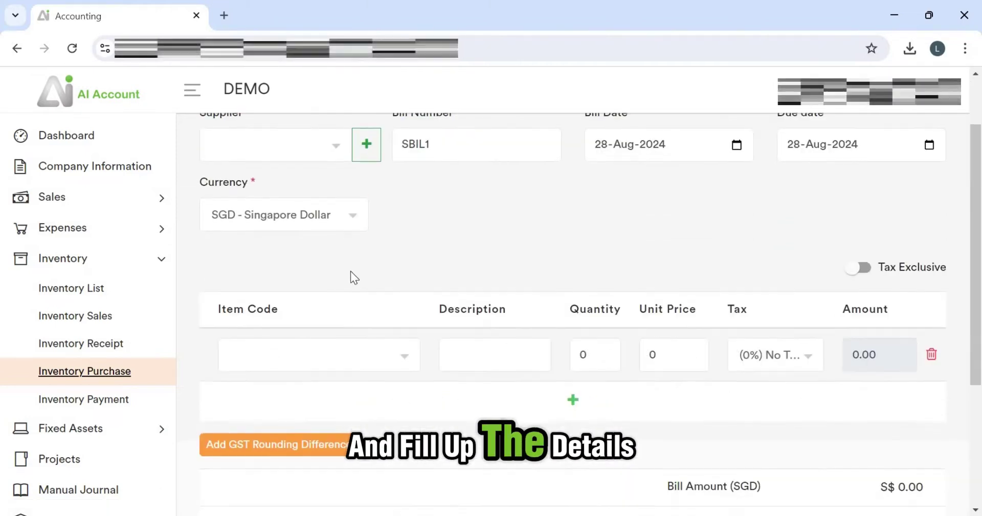
click(277, 145)
click(305, 214)
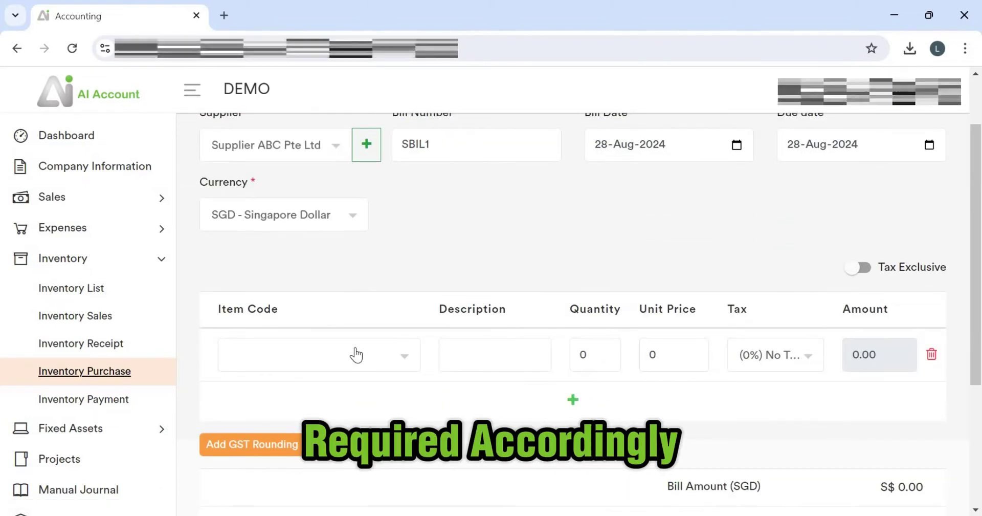
Choose item 001 - Spare Parts for the purchase line and set its quantity to 100.
click(357, 353)
click(500, 360)
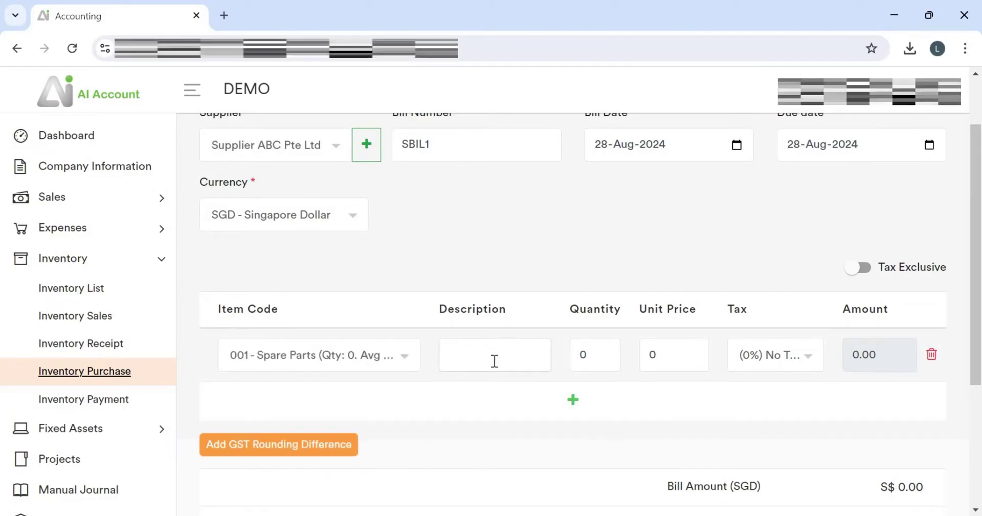
click(597, 357)
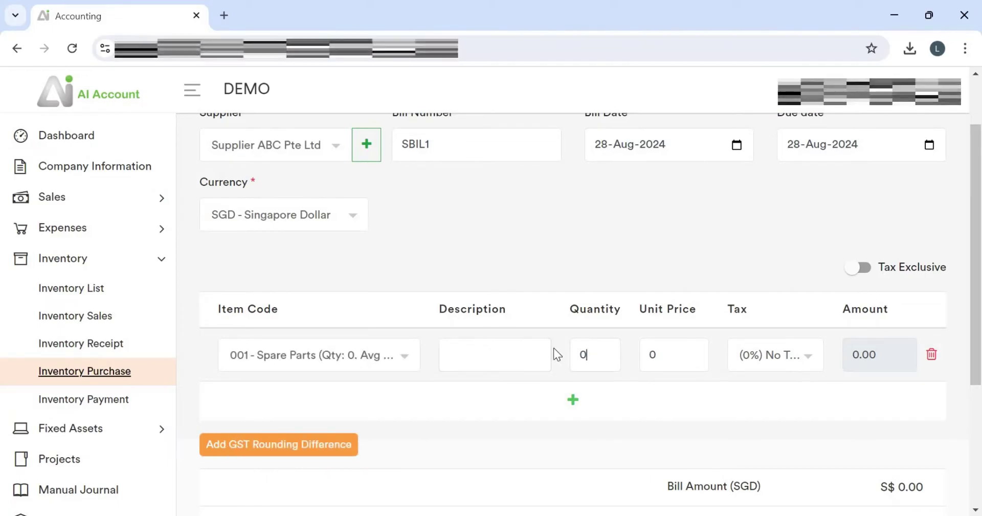
key(ctrl+a)
text(19)
key(BackSpace)
text(00)
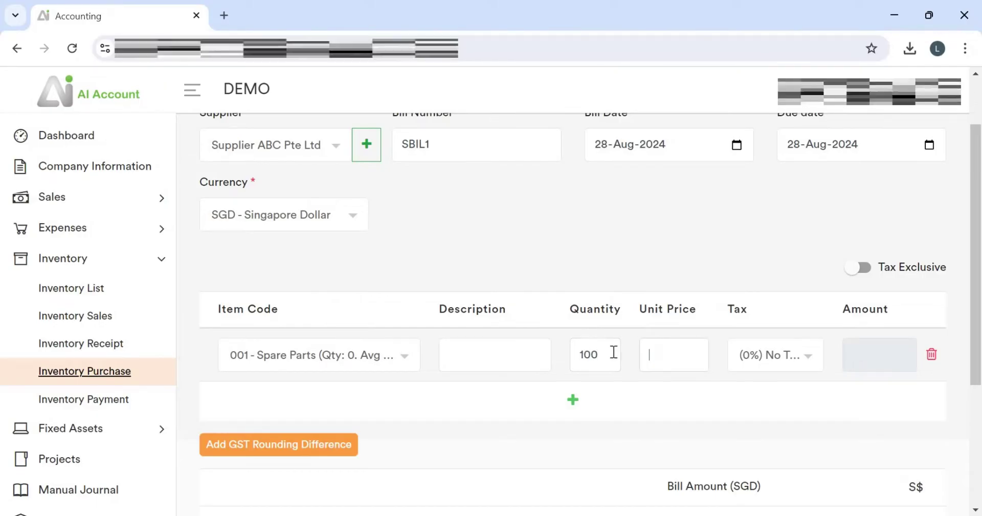
Set the purchase line's unit price to 8.8, submit the inventory purchase and display the actions available for its bill.
text(8.8)
scroll(640, 358, down, 4)
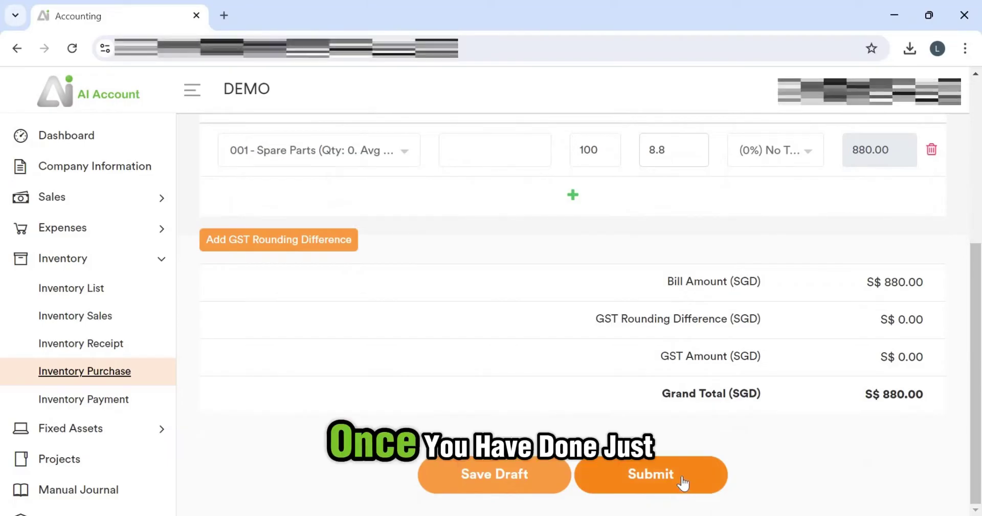
click(681, 474)
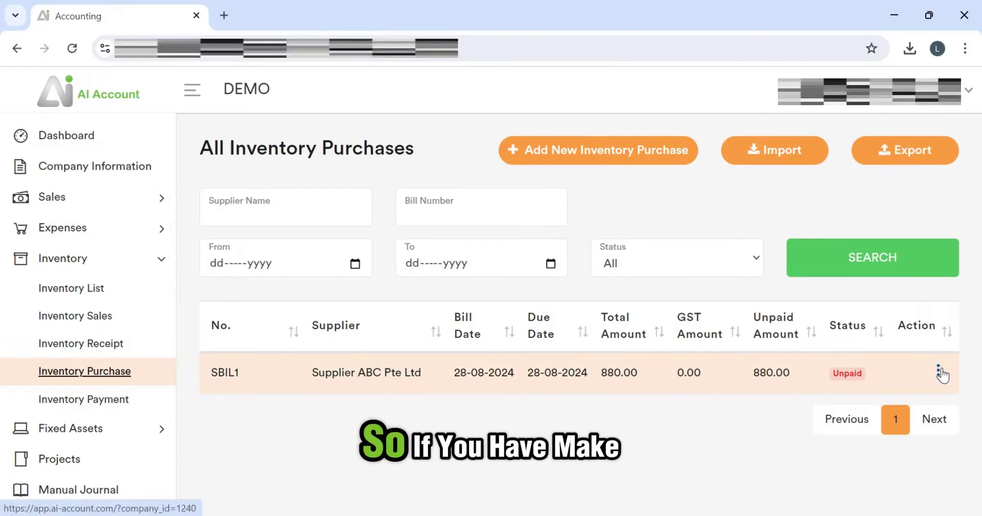
click(939, 372)
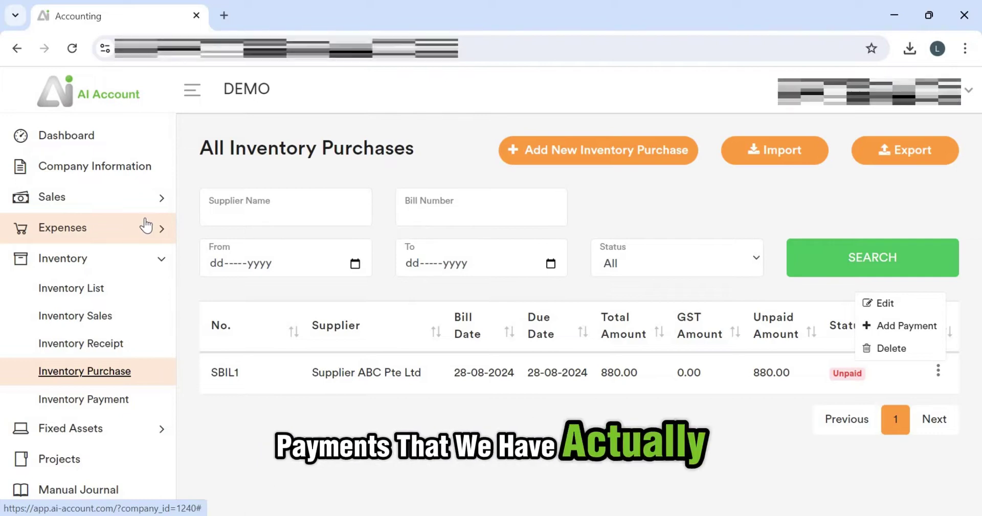
Start a new inventory sale from the All Inventory Sales page and select Customer ABC Pte Ltd as the customer.
click(134, 323)
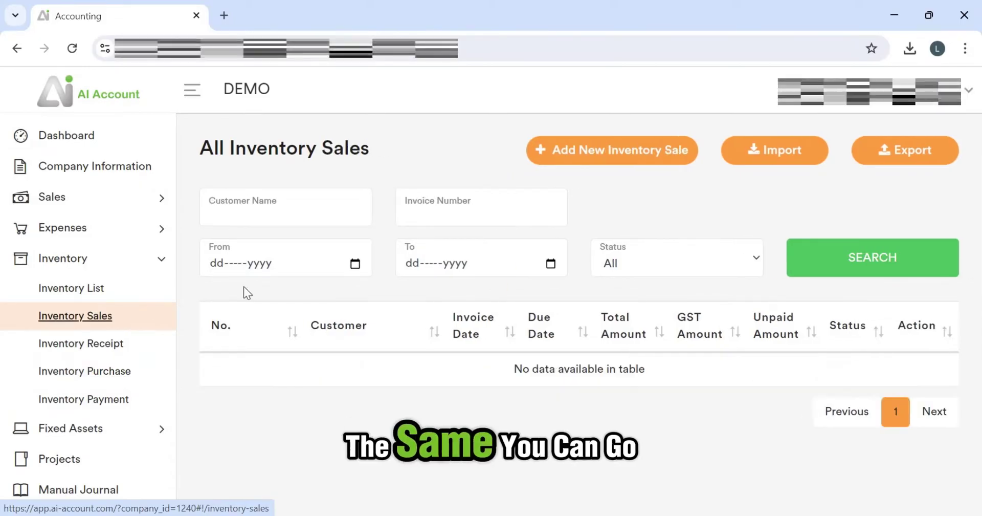
click(618, 159)
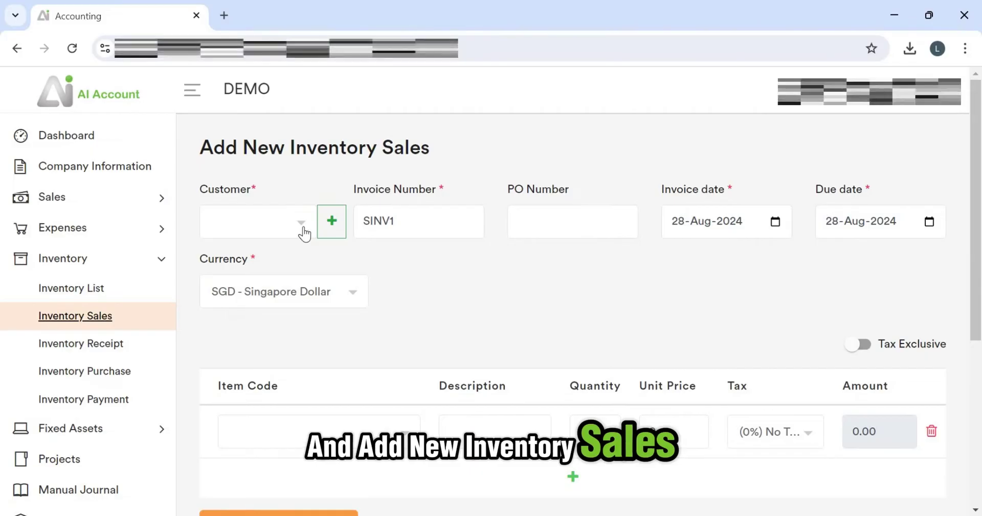
click(304, 233)
click(281, 303)
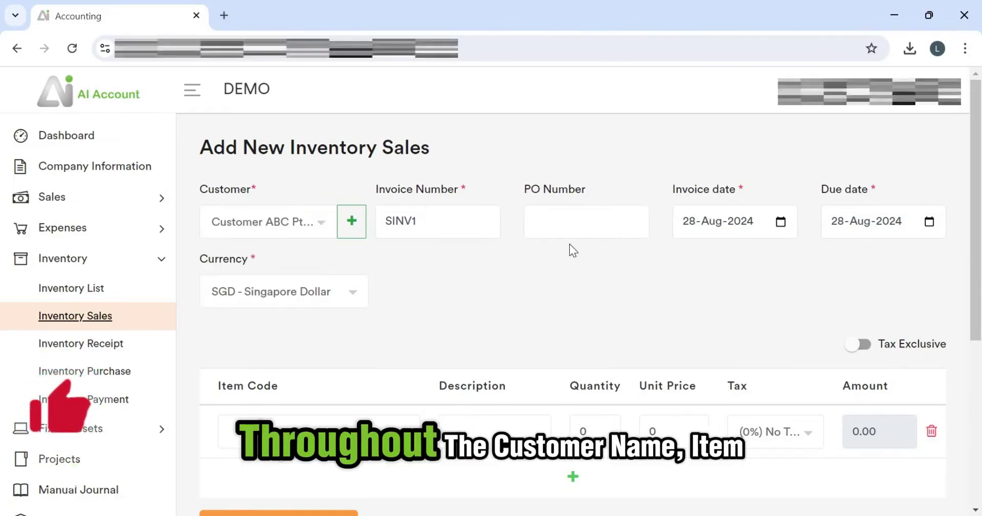
Choose item 001 - Spare Parts for the sales line and set both its quantity and unit price to 10.
scroll(318, 307, down, 3)
click(336, 281)
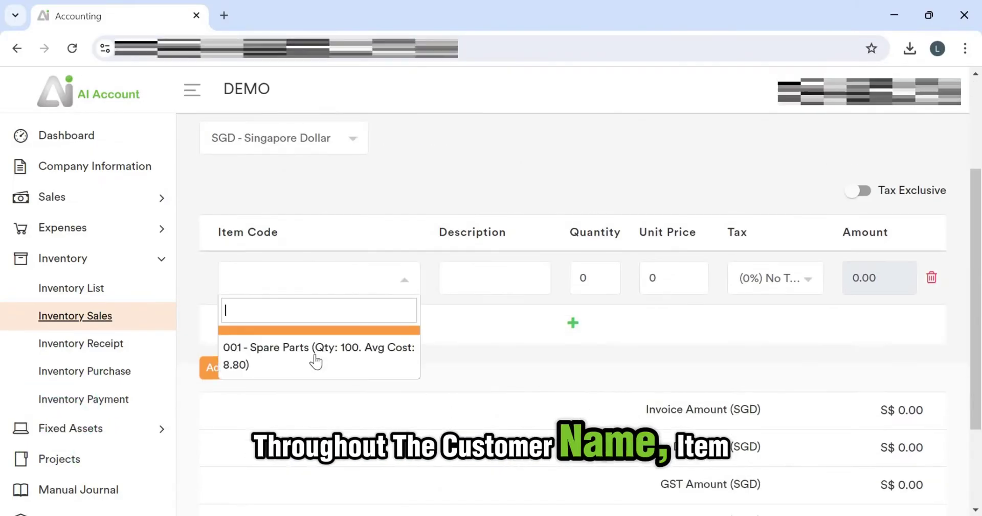
click(494, 283)
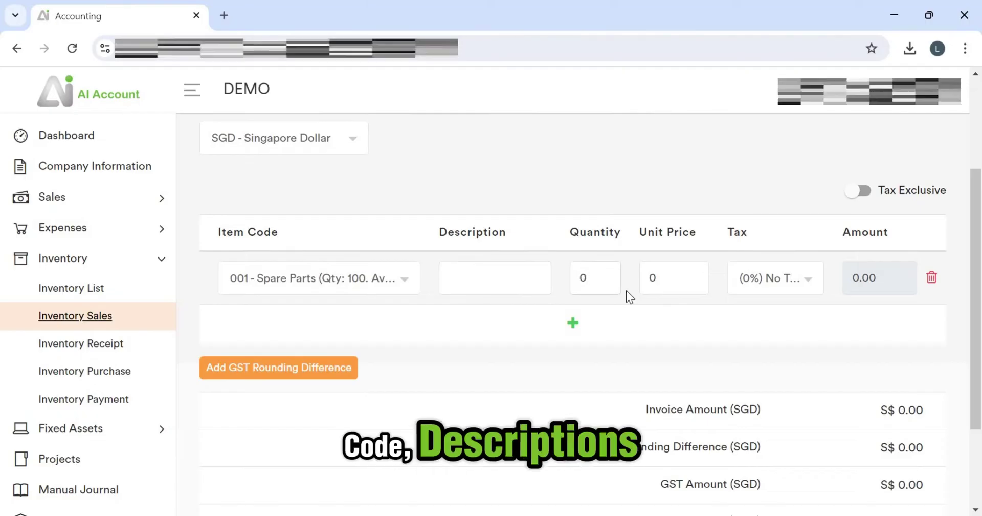
key(BackSpace)
text(10)
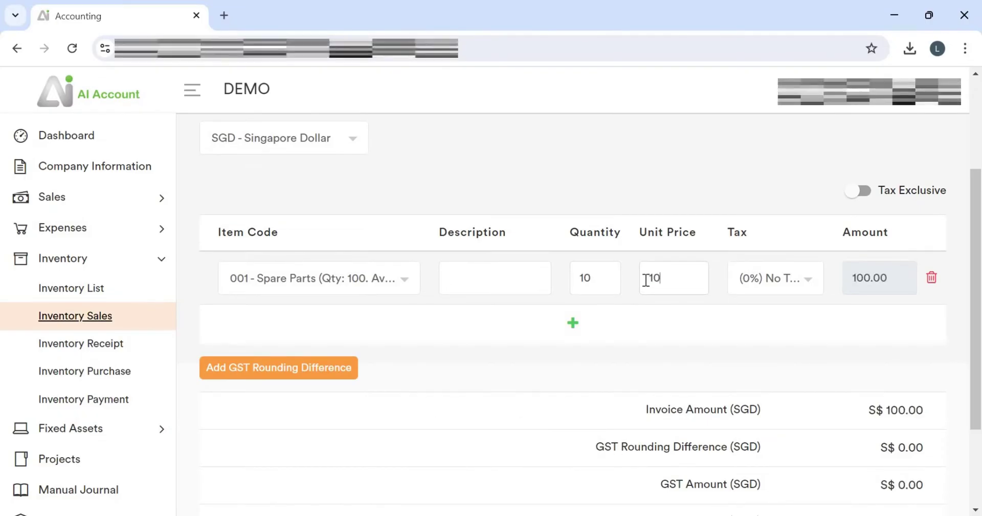
Submit the inventory sale and display the actions available for its invoice.
scroll(680, 307, down, 3)
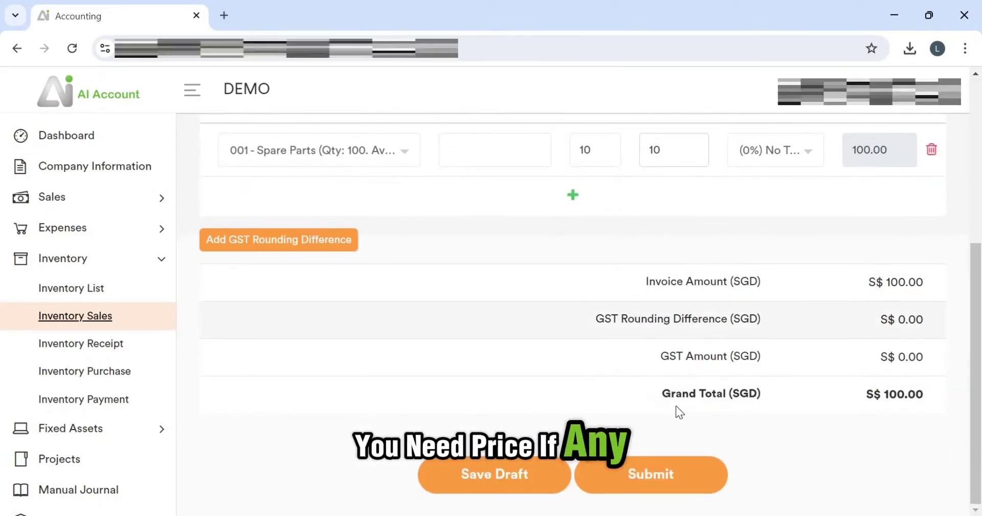
click(677, 478)
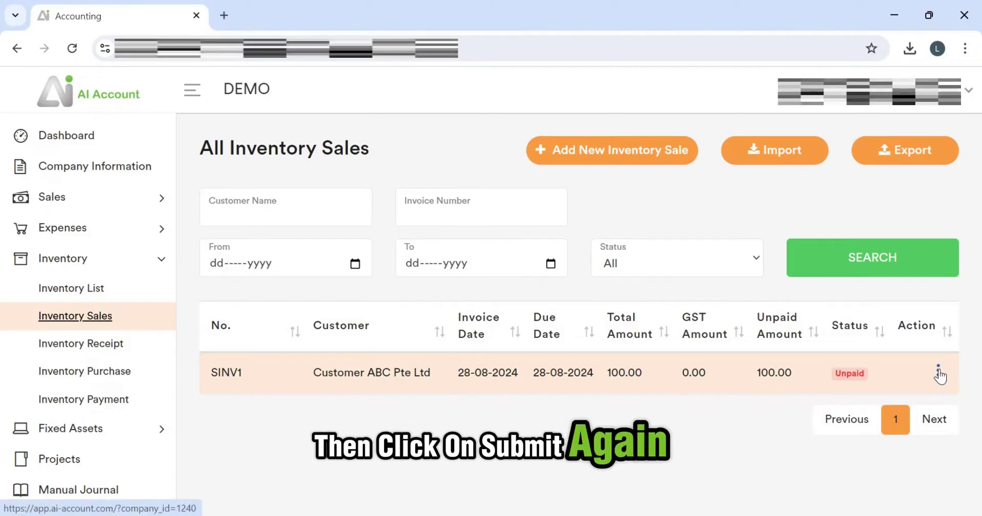
click(939, 372)
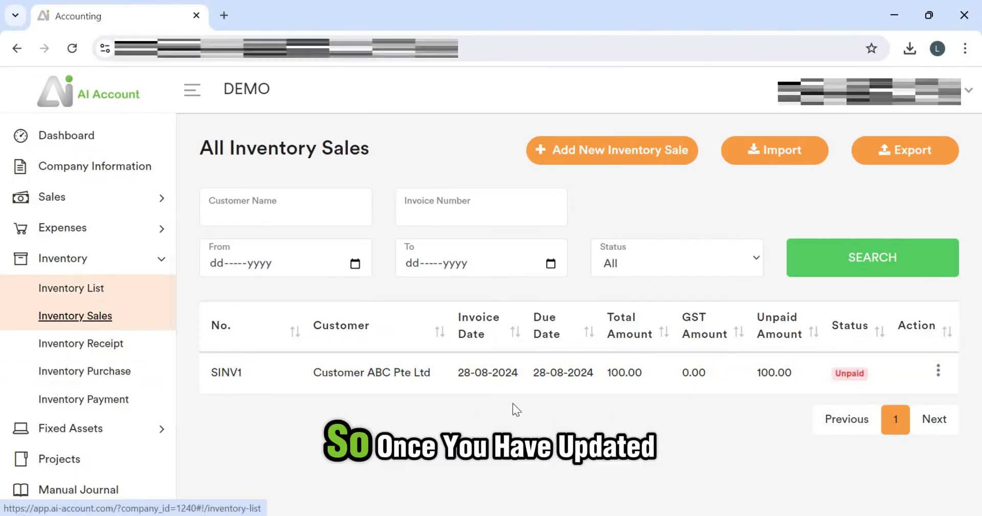
Check the stock and cost of Spare Parts in the Inventory List and go to the All Fixed Assets page.
click(120, 304)
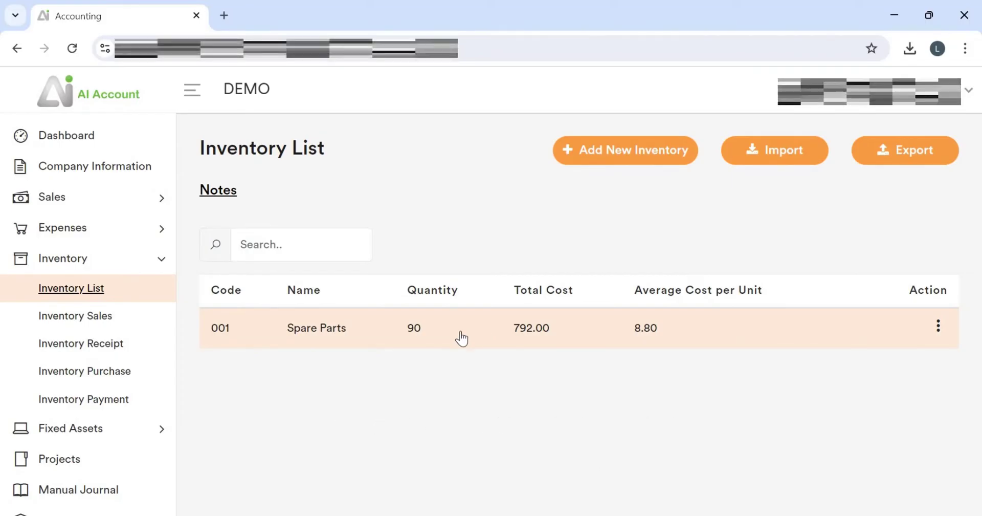
scroll(132, 399, down, 1)
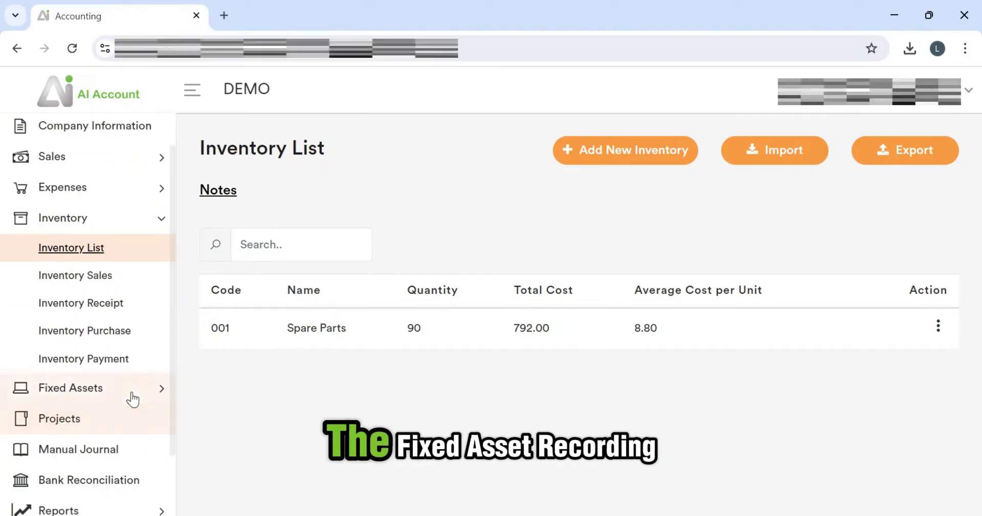
click(132, 399)
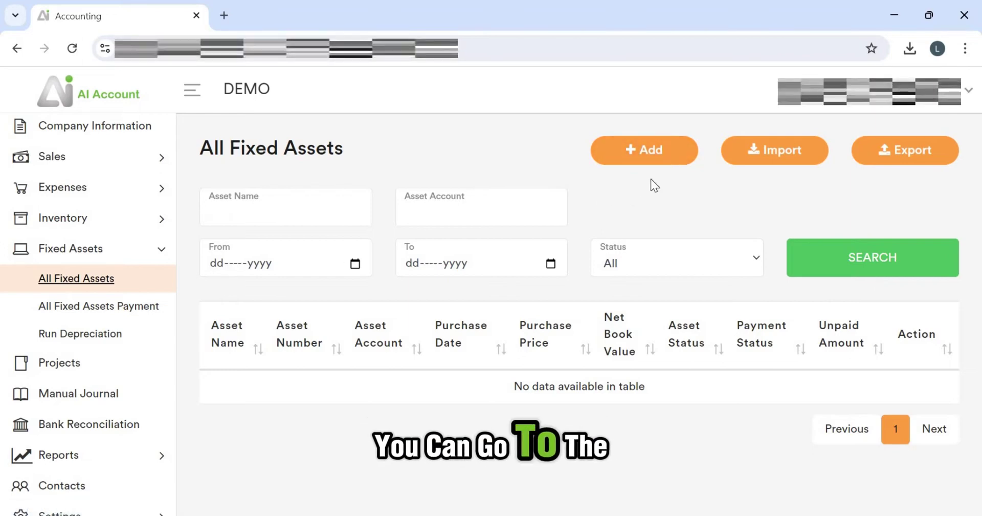
Start a new fixed asset named Computer under account 1-7200 - Computer Equipment, with Supplier ABC Pte Ltd as its supplier.
click(670, 160)
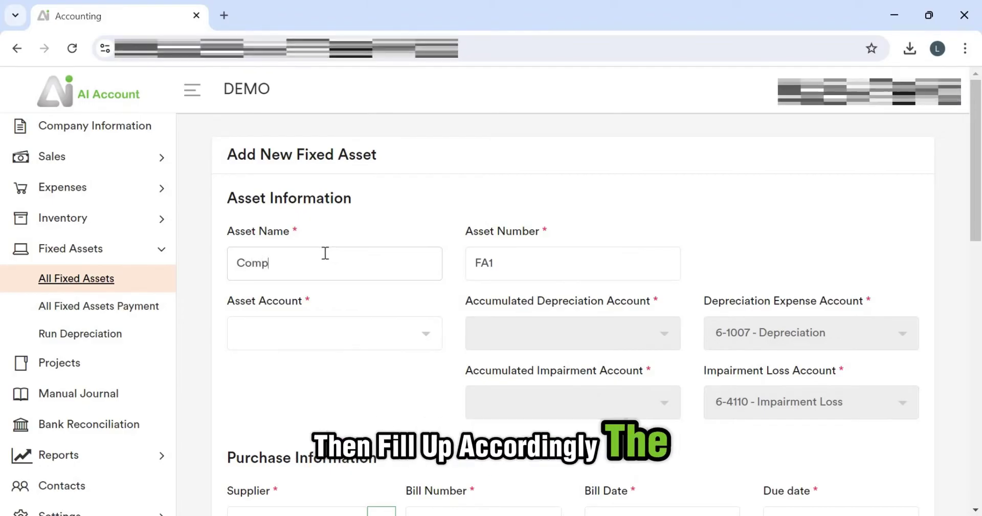
click(361, 338)
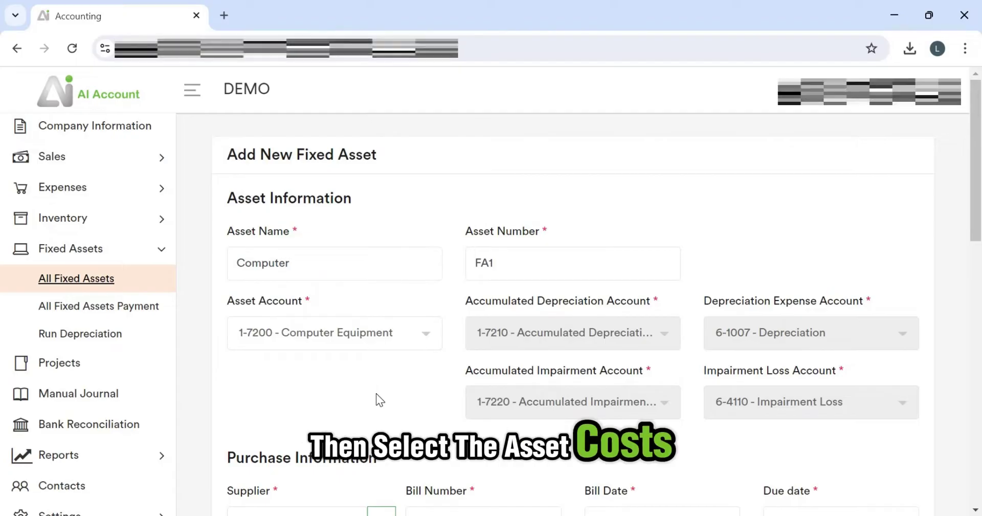
scroll(347, 440, down, 2)
click(307, 445)
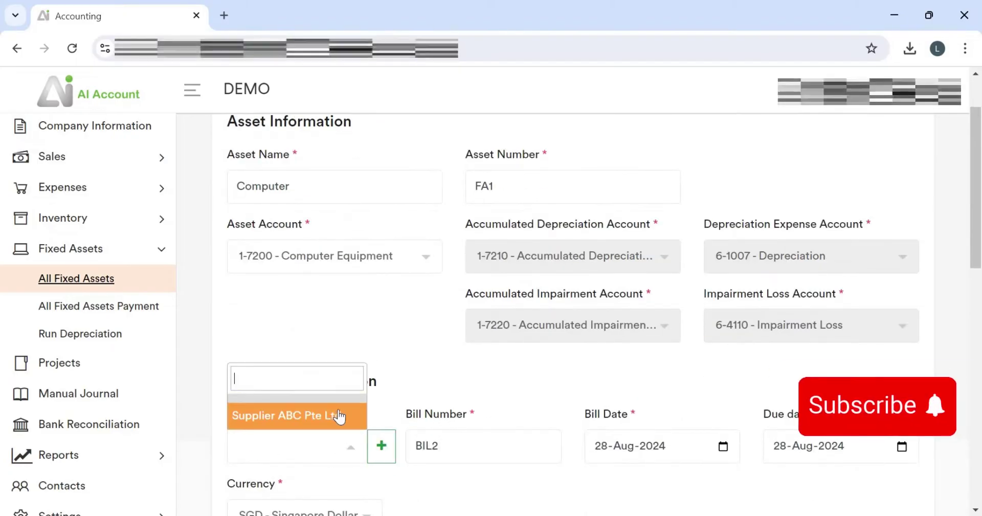
key(Return)
scroll(429, 371, up, 2)
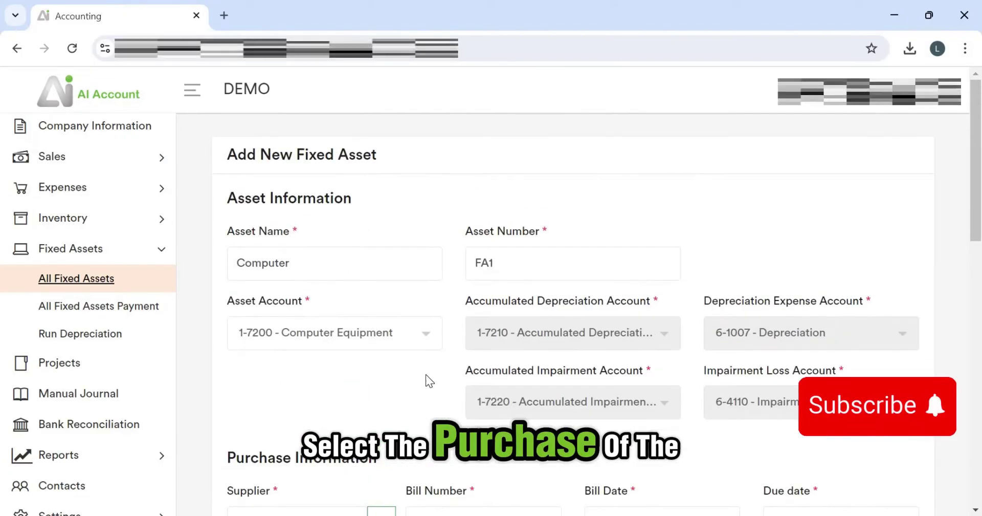
Set the bill amount of the Computer asset's purchase to 1000.
scroll(449, 353, down, 4)
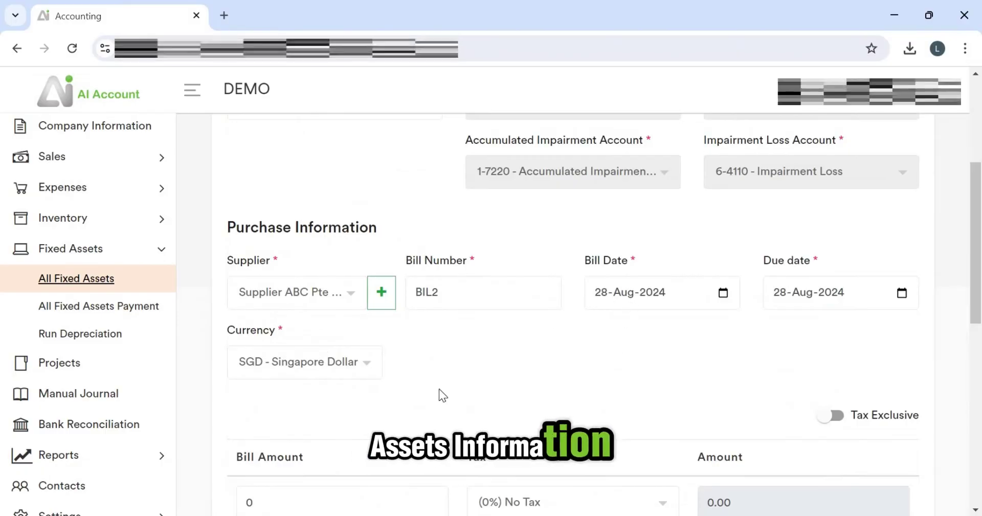
scroll(439, 388, down, 2)
scroll(411, 357, down, 1)
click(413, 363)
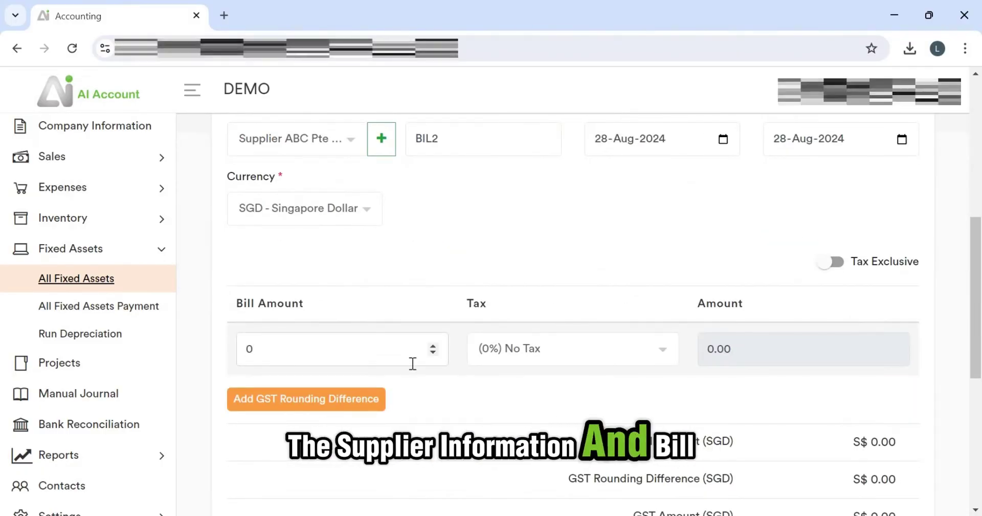
key(BackSpace)
text(1000)
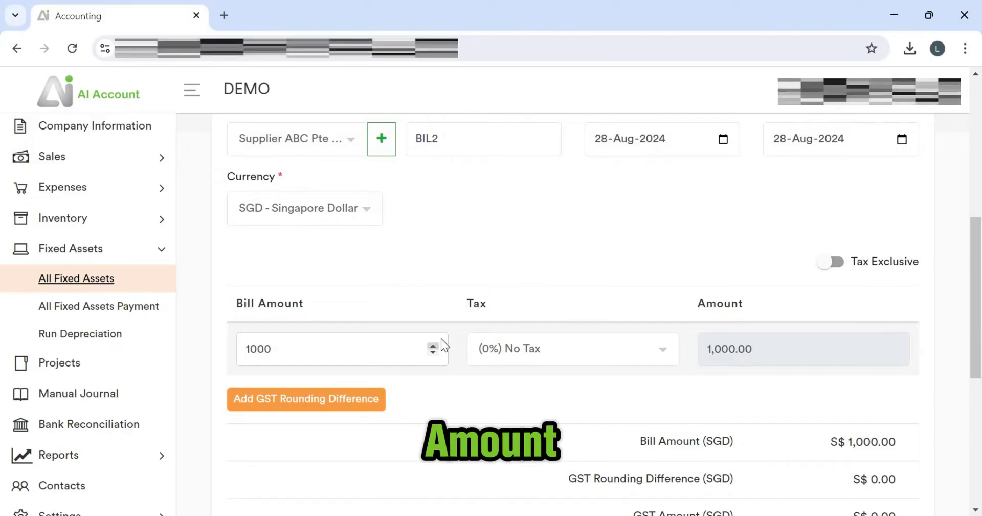
Set the depreciation start date to 28-Aug-2024, the method to Straight Line and the useful life to 2 years.
scroll(441, 344, down, 8)
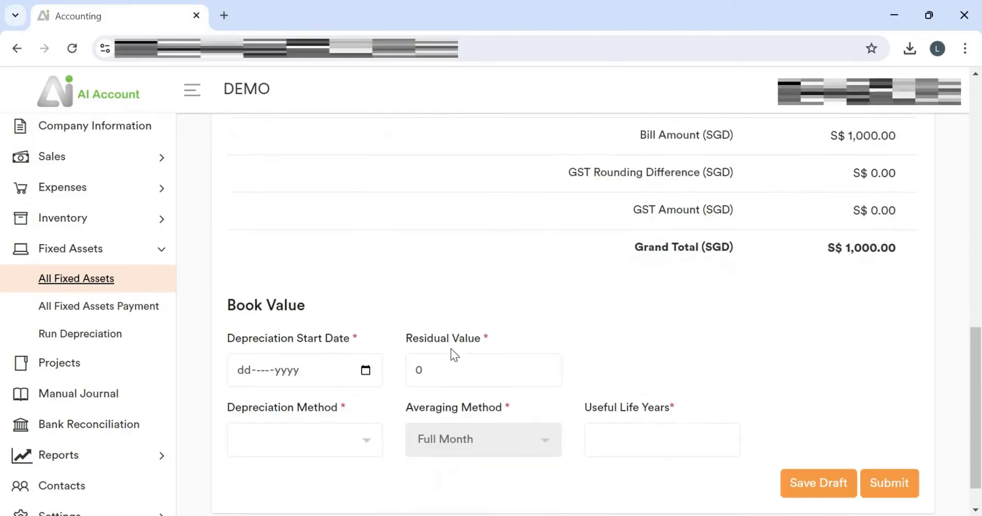
scroll(370, 336, down, 1)
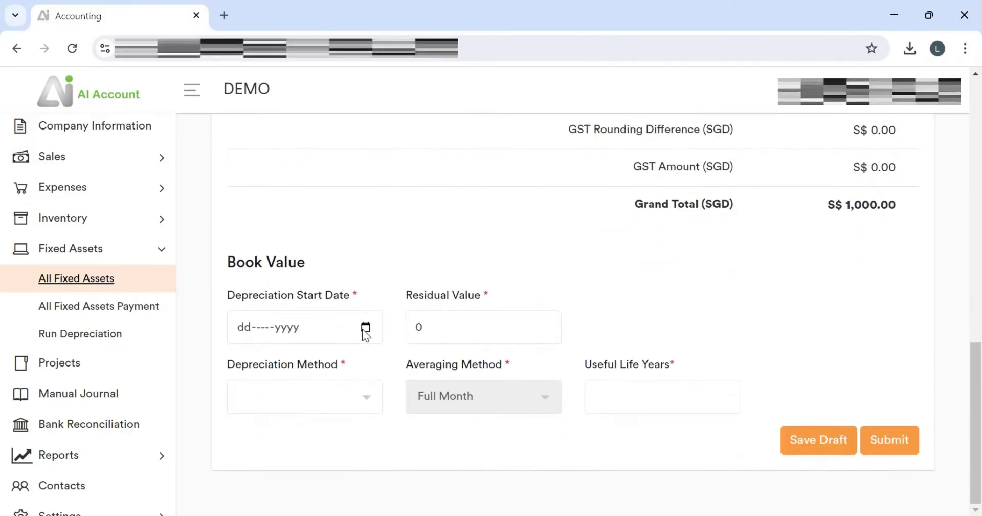
click(365, 328)
click(313, 249)
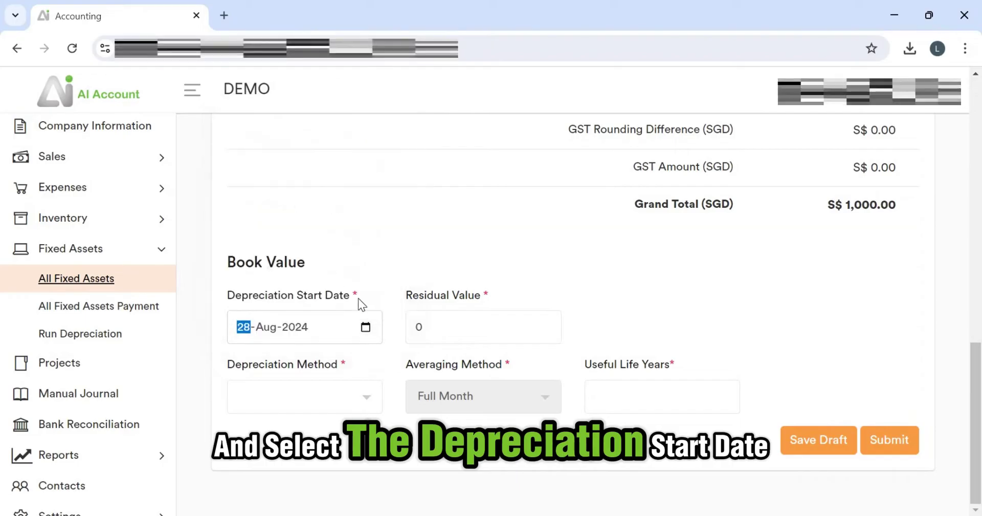
click(366, 398)
click(336, 492)
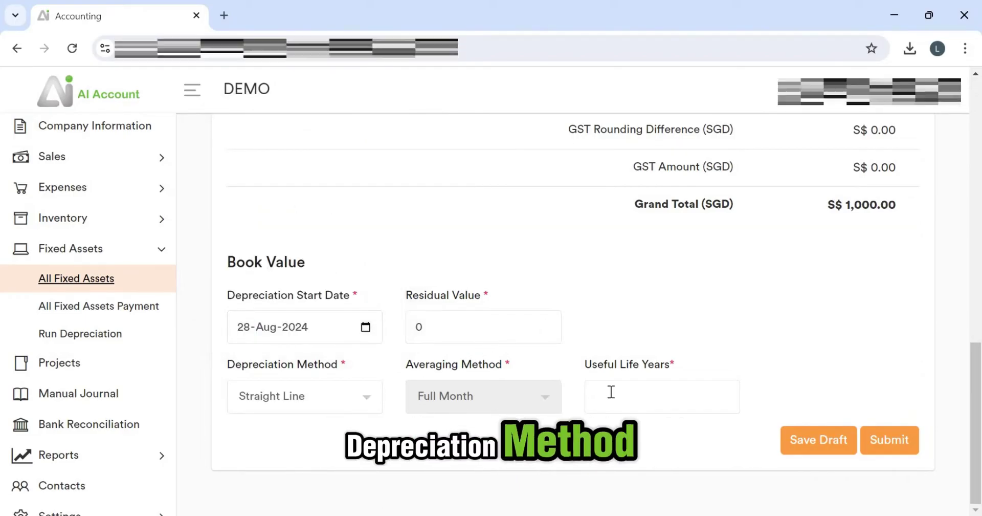
text(2)
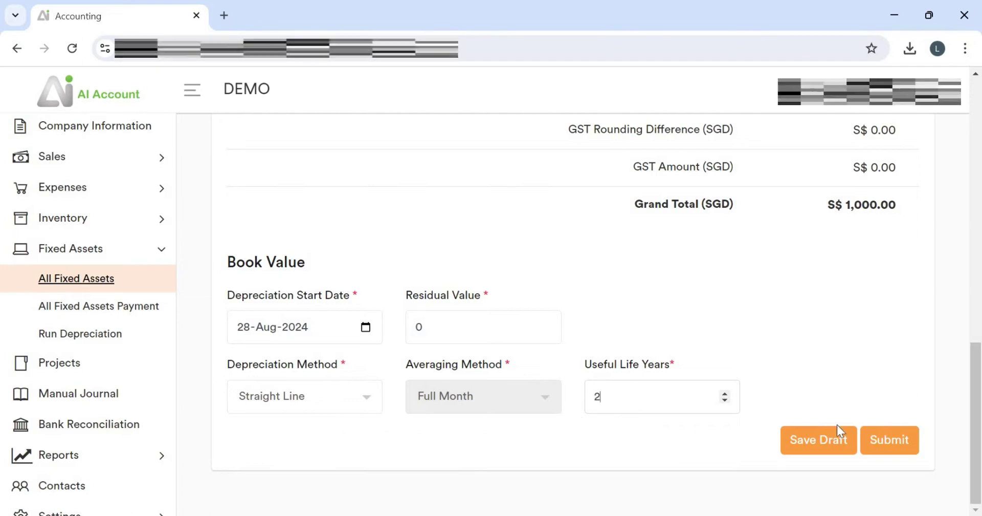
Review and submit the new fixed asset, and display the actions available for Computer in the asset list.
click(839, 422)
scroll(824, 371, up, 5)
scroll(825, 370, up, 5)
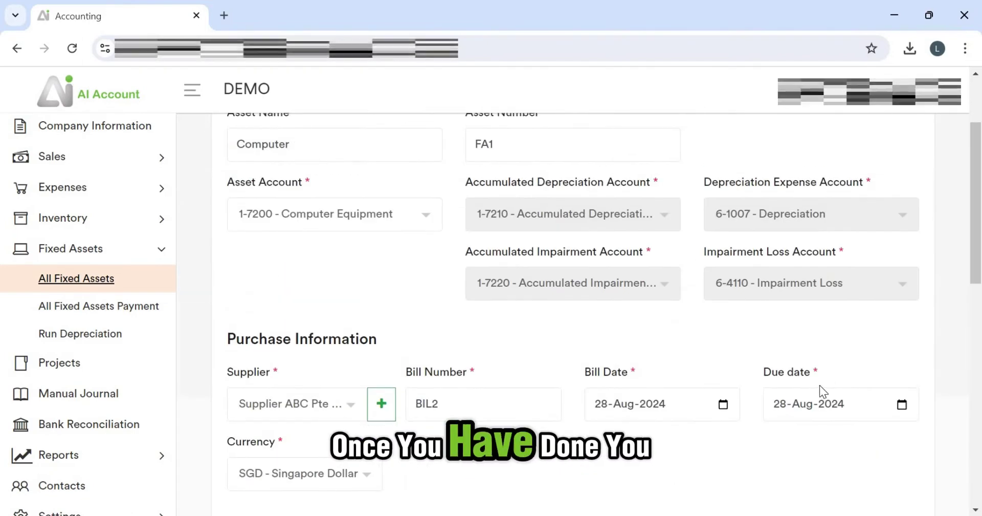
scroll(820, 391, down, 11)
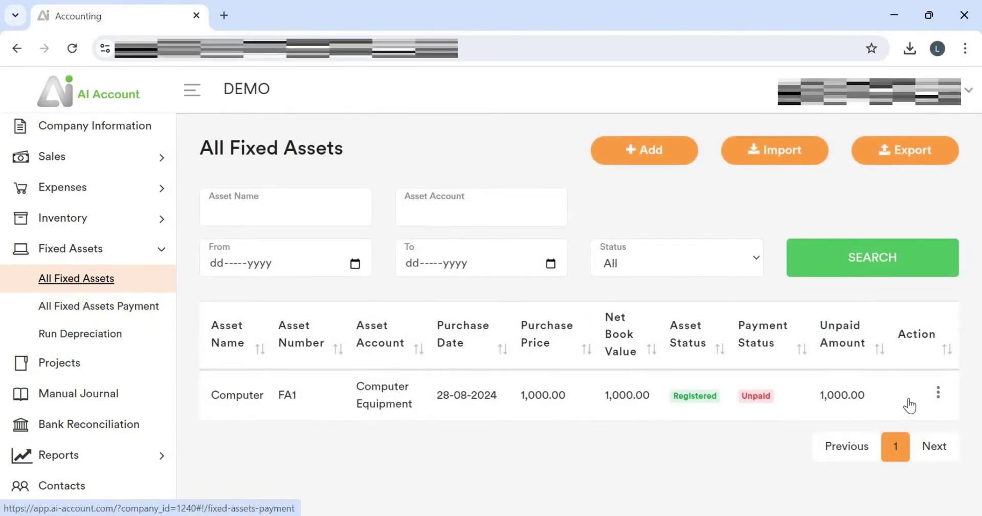
click(938, 394)
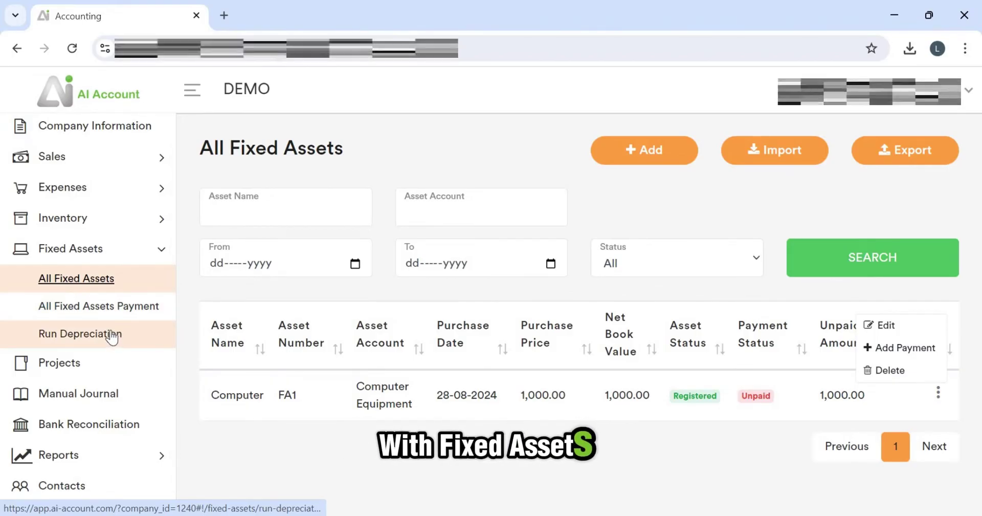
Run depreciation for the fixed assets up to 31-Dec-2024.
click(113, 336)
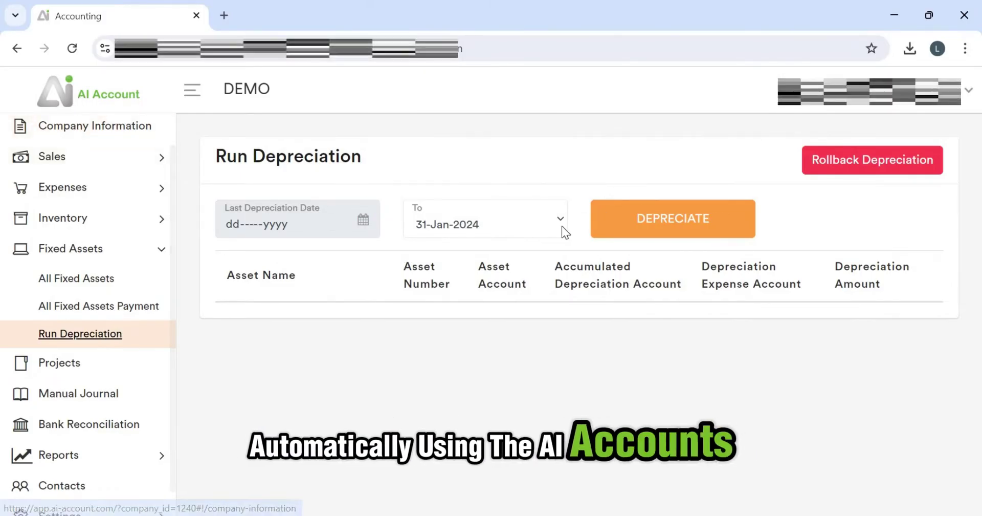
click(536, 225)
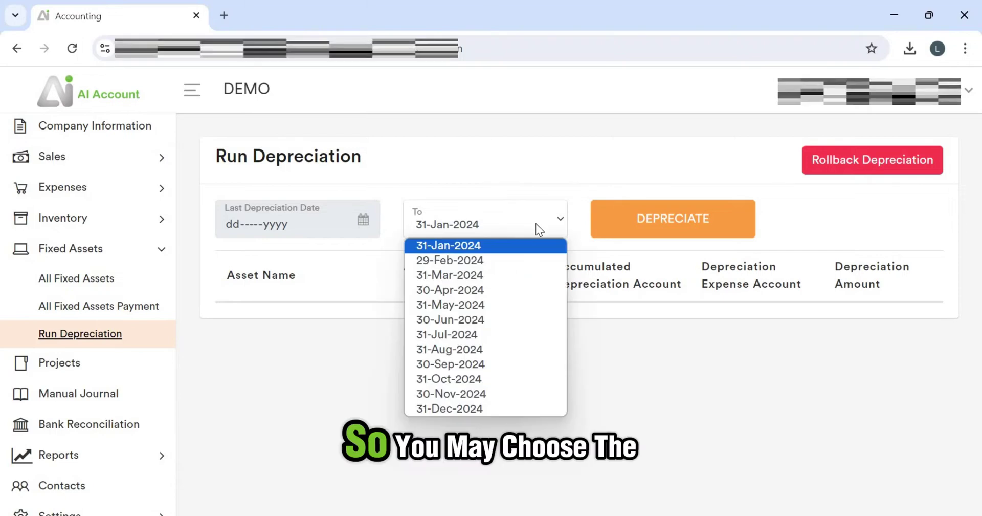
click(503, 407)
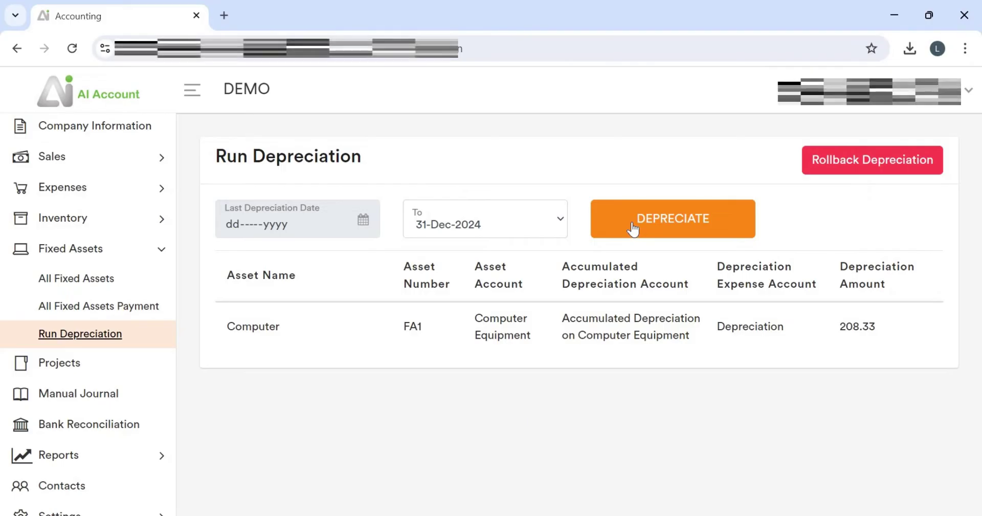
click(632, 229)
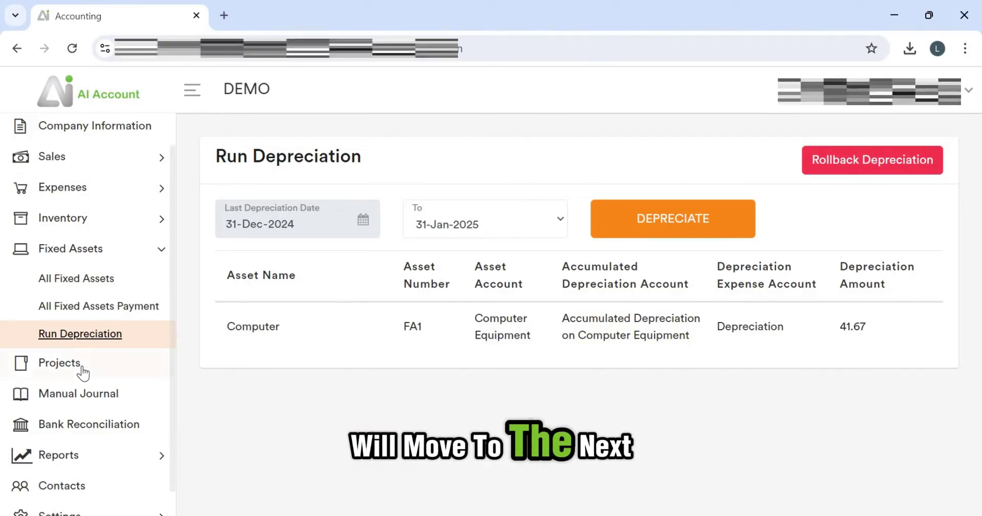
Open a new project form and examine its cost and contract fields, sales and expense tags, and totals.
click(143, 376)
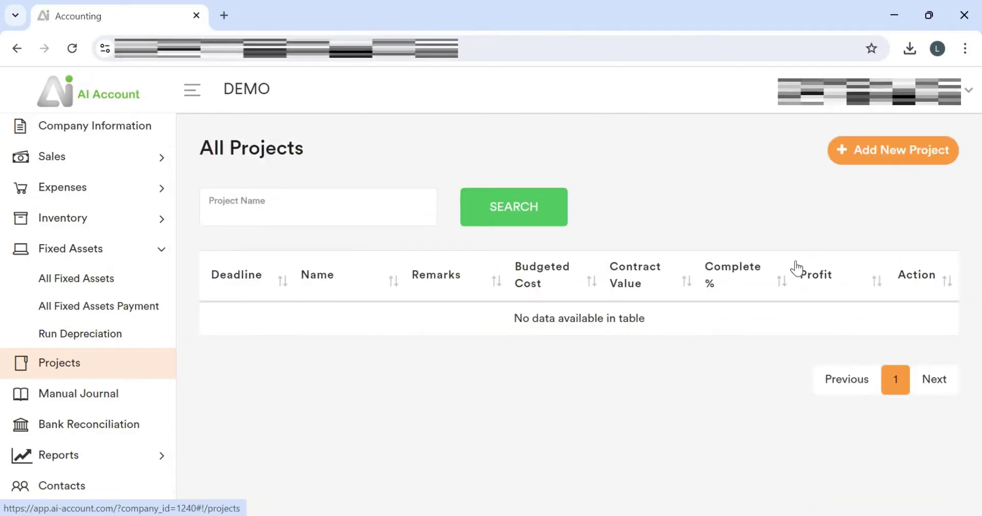
click(885, 150)
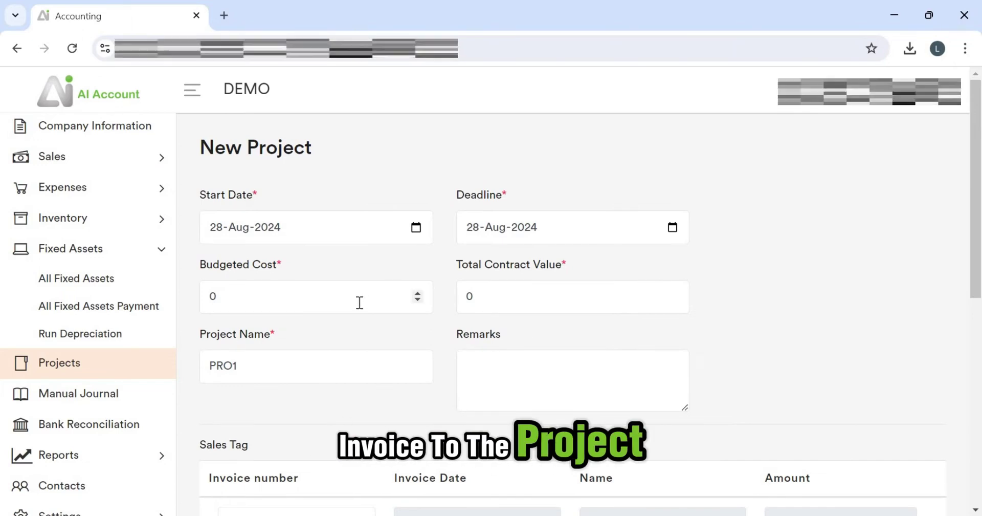
scroll(359, 302, down, 2)
scroll(358, 306, down, 1)
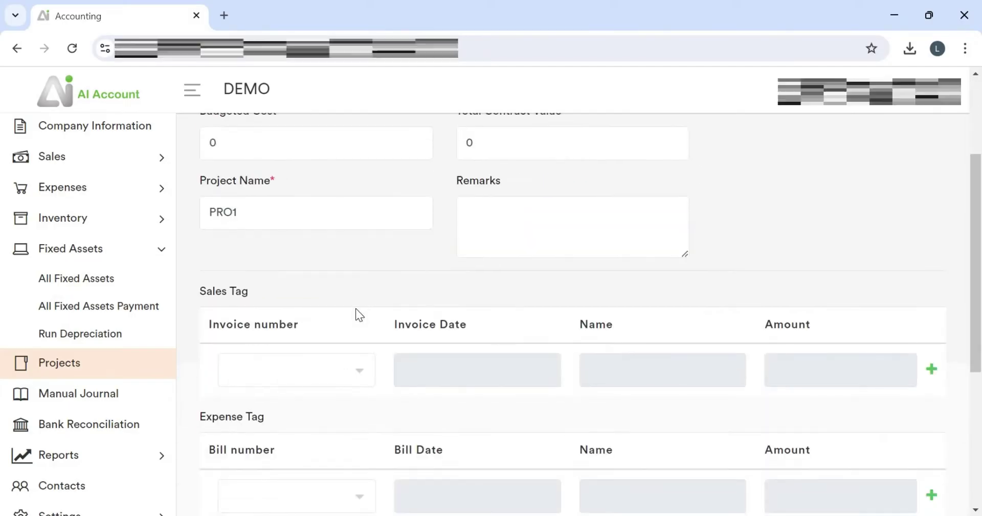
scroll(355, 308, up, 1)
scroll(353, 311, down, 2)
scroll(353, 311, down, 1)
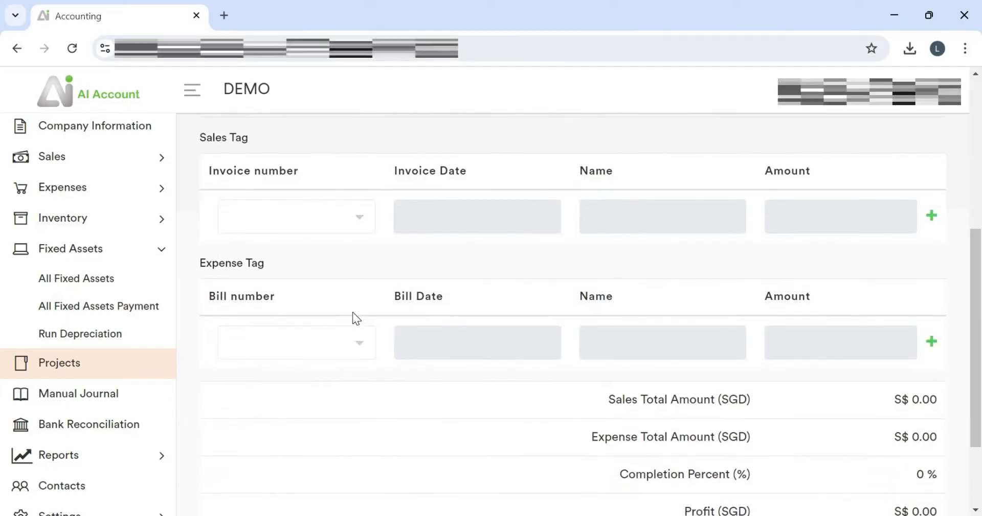
scroll(352, 315, down, 2)
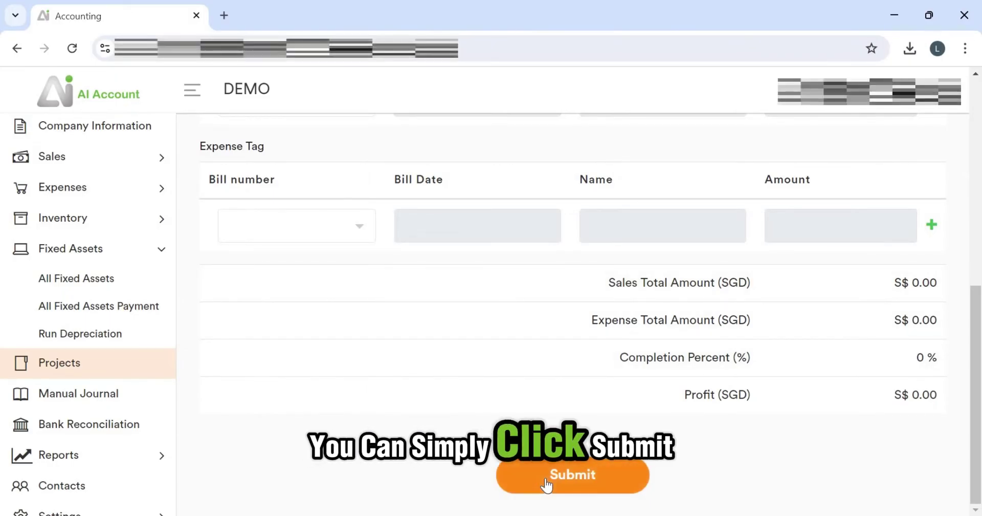
Open a new manual journal entry and examine its header fields, debit and credit lines, and totals.
click(102, 403)
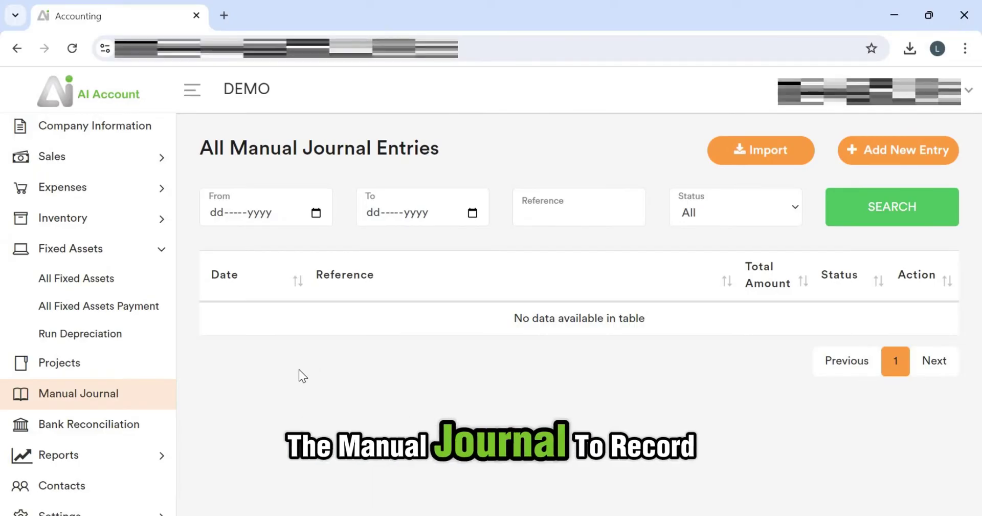
click(876, 159)
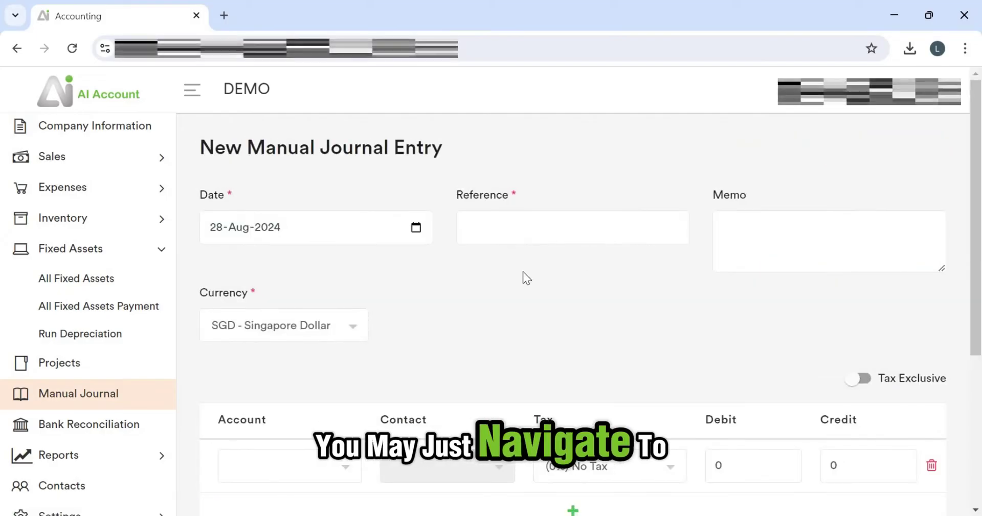
scroll(405, 306, down, 1)
scroll(326, 372, down, 3)
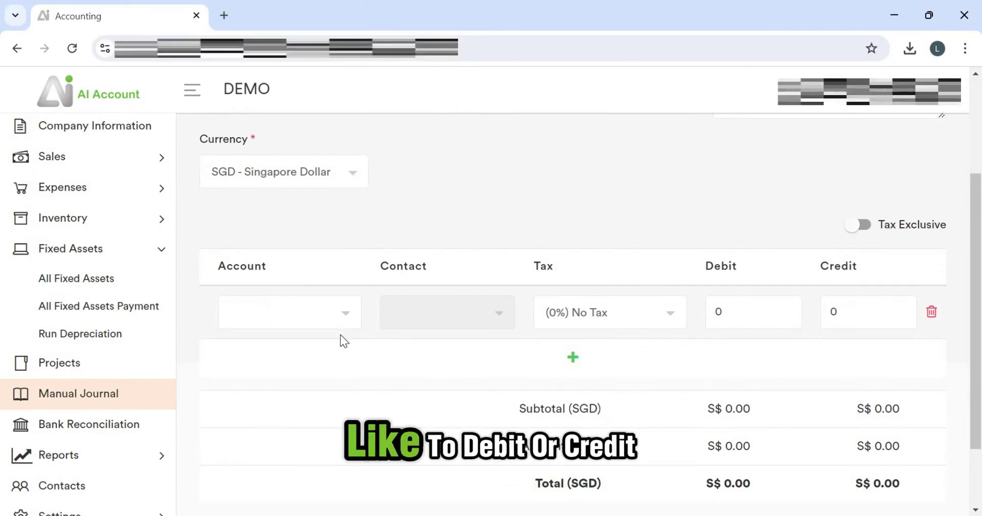
scroll(341, 336, down, 2)
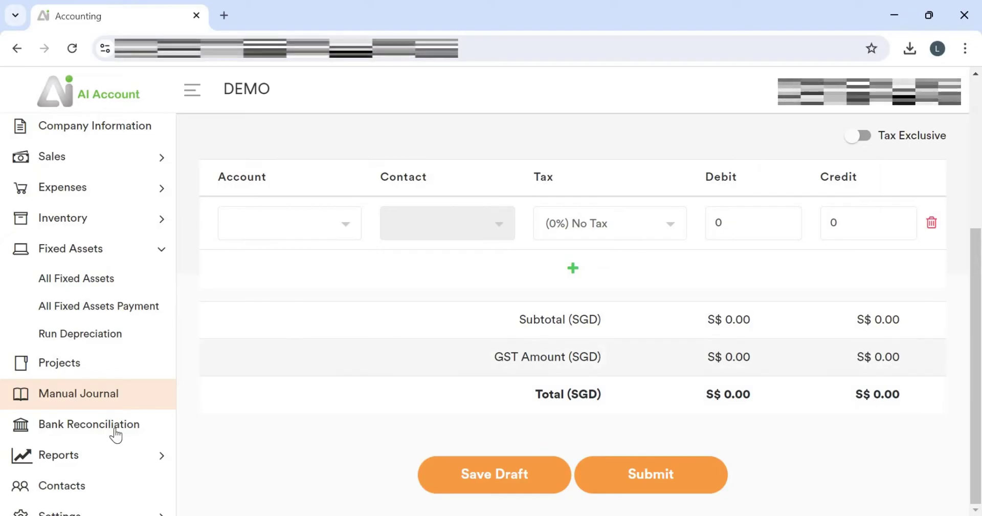
Go to Bank Reconciliation and select account 1-2000 - Bank Balance for reconciling.
click(111, 426)
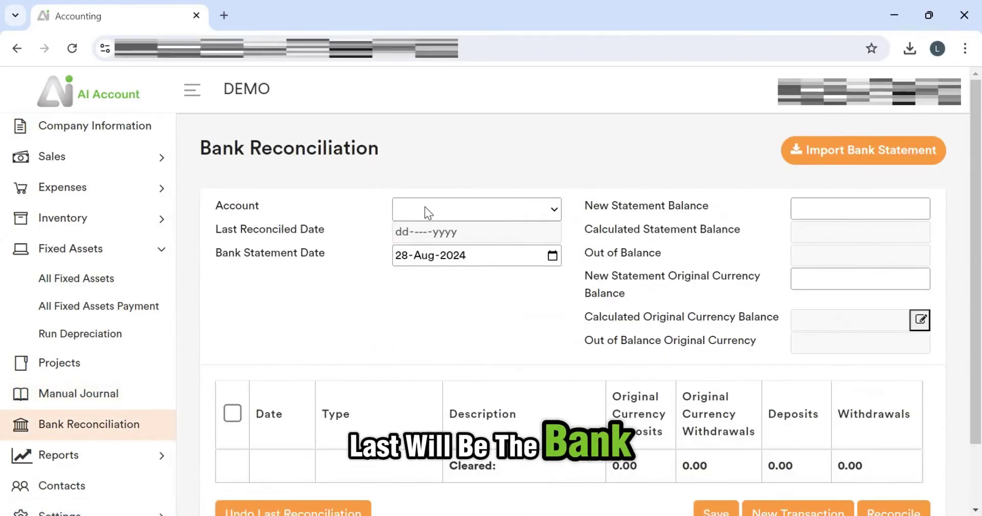
click(452, 213)
click(465, 244)
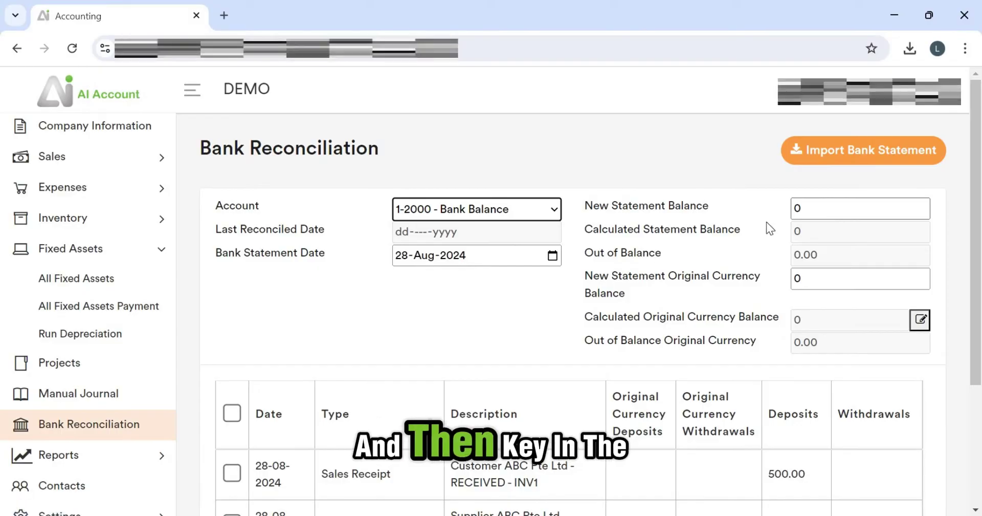
Mark all listed bank transactions for reconciliation and return to the statement balance fields.
key(Tab)
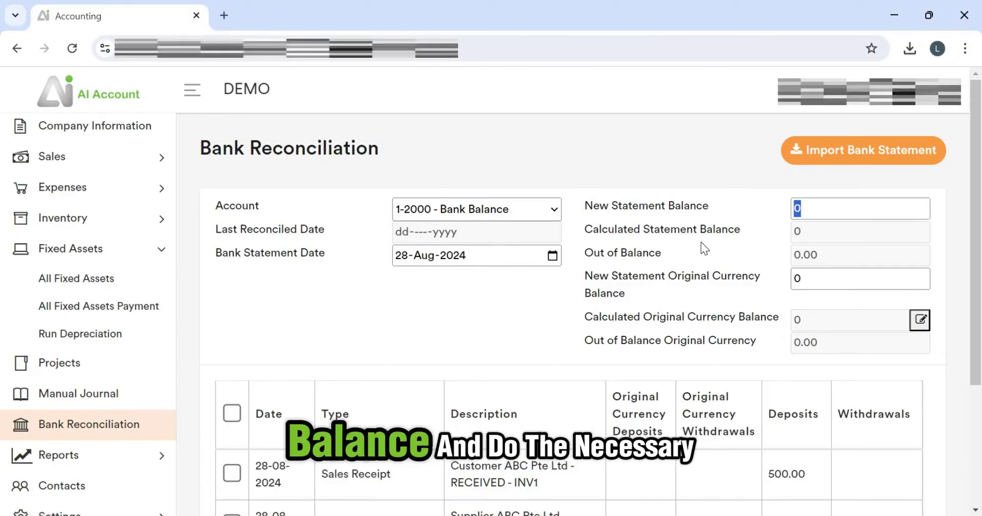
scroll(563, 286, down, 2)
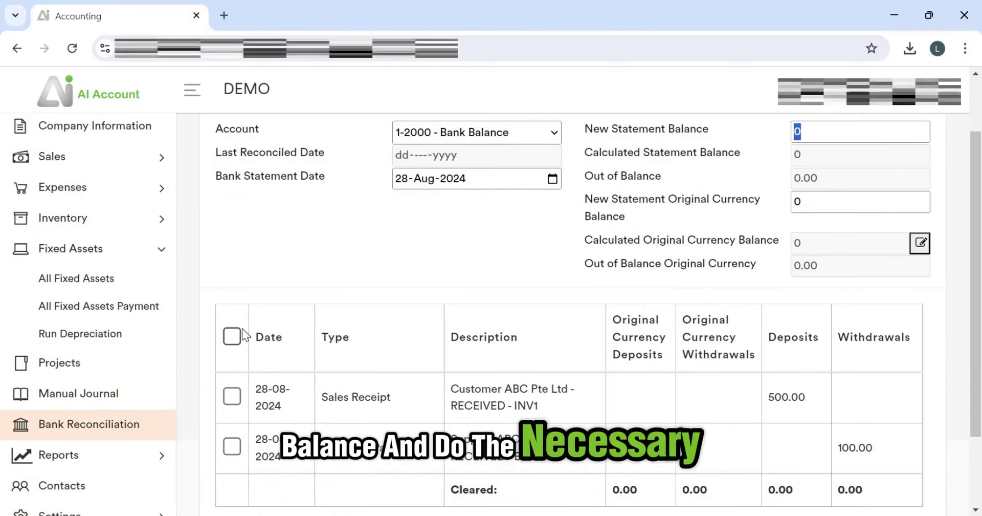
click(233, 338)
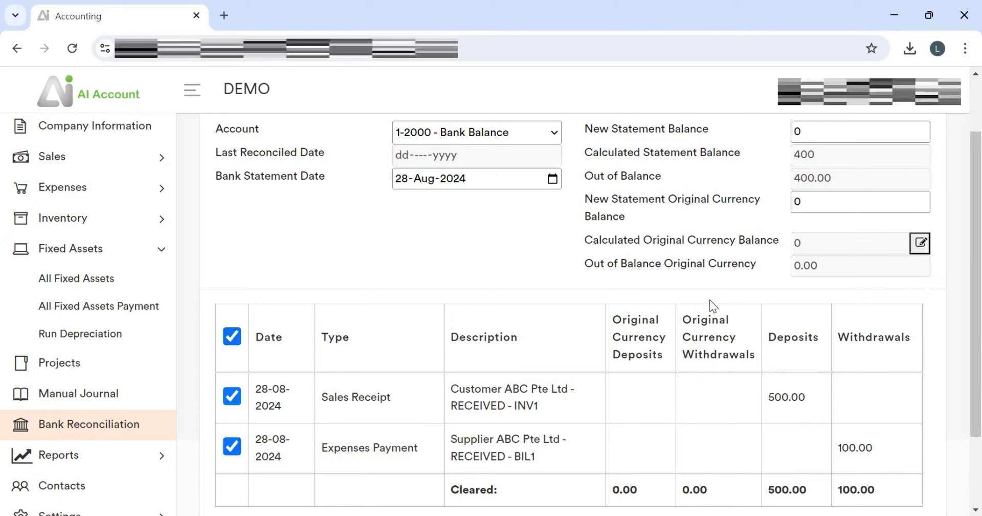
scroll(830, 385, down, 2)
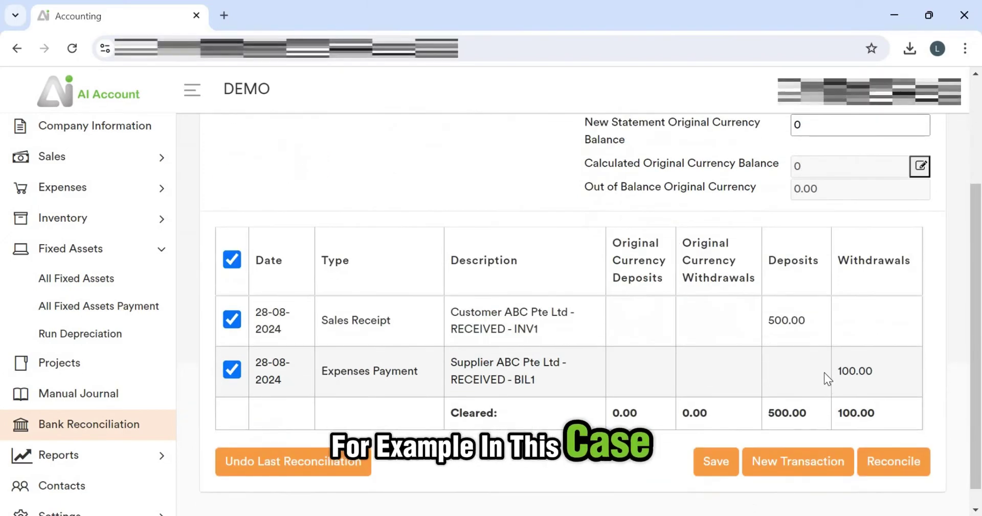
scroll(809, 328, up, 3)
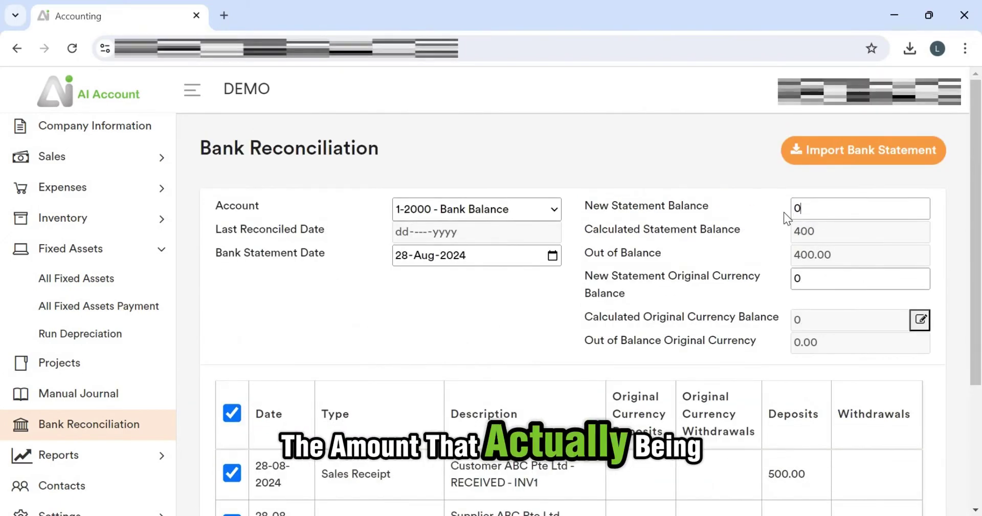
Set the New Statement Balance to 400 and reconcile the marked bank transactions.
double_click(798, 209)
scroll(806, 373, down, 3)
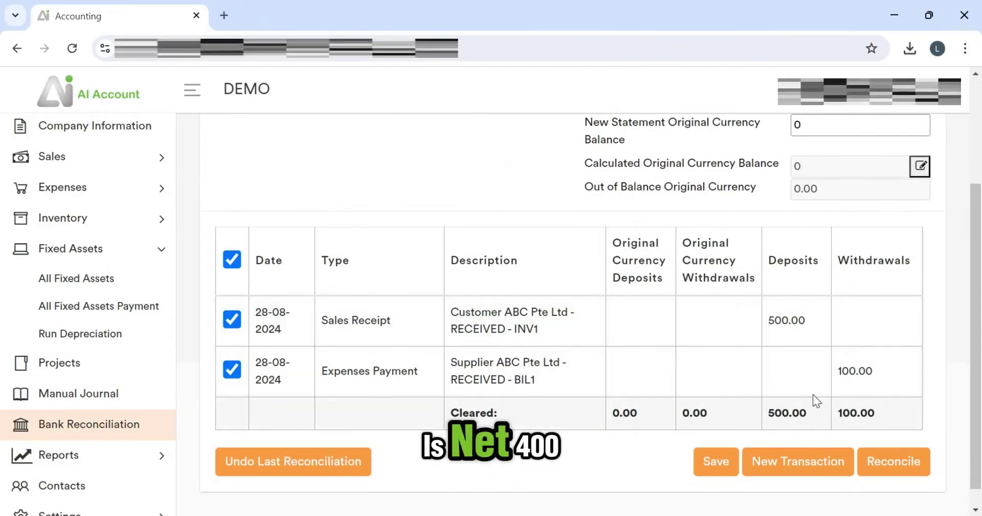
scroll(808, 317, up, 3)
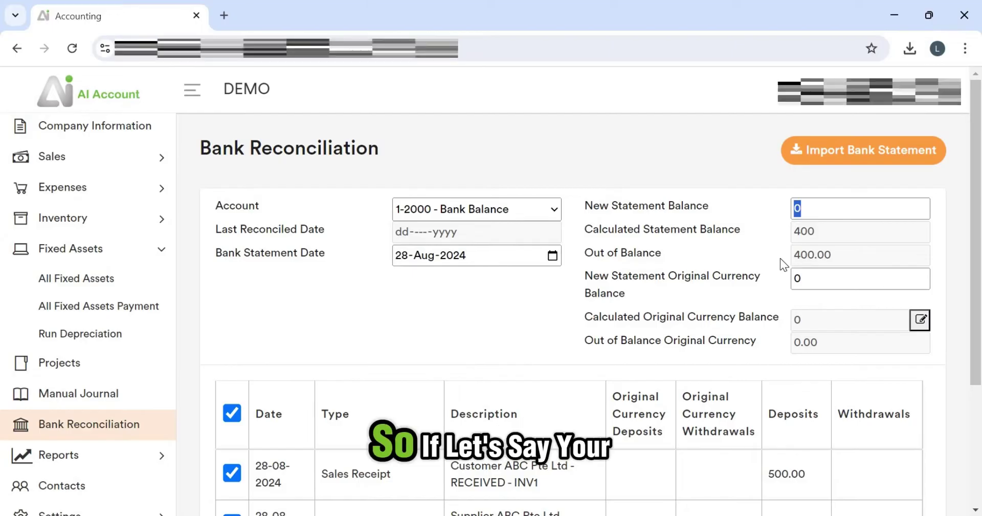
text(400)
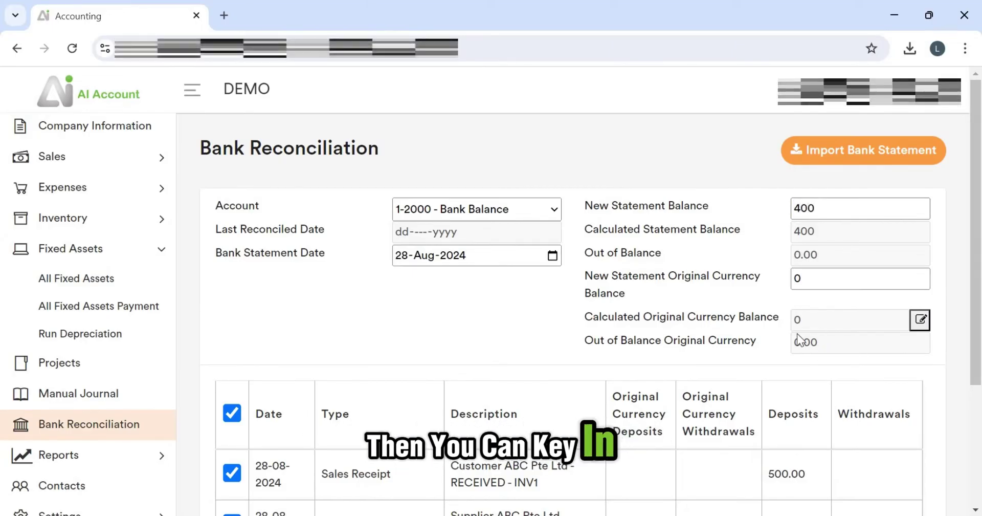
scroll(807, 317, down, 3)
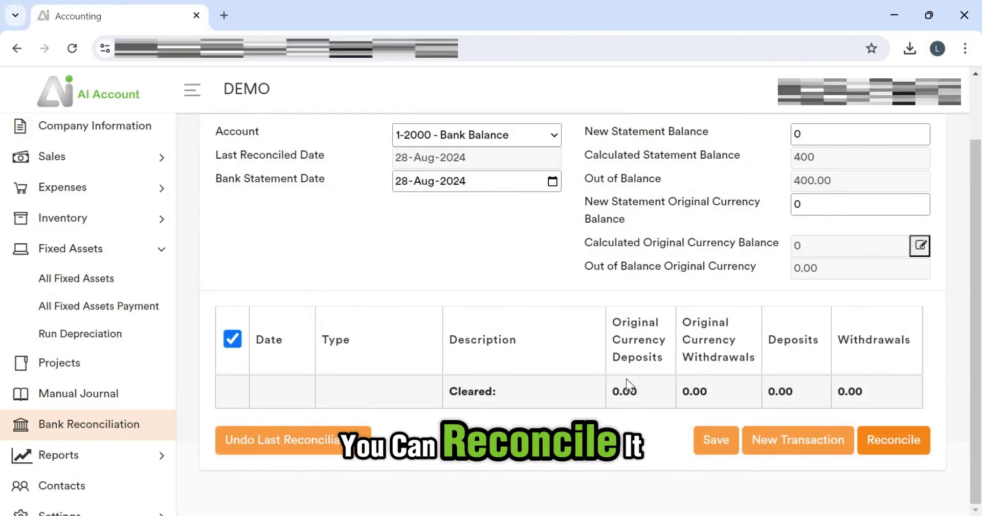
View the bank statement import options and close them without importing a file.
scroll(626, 378, up, 2)
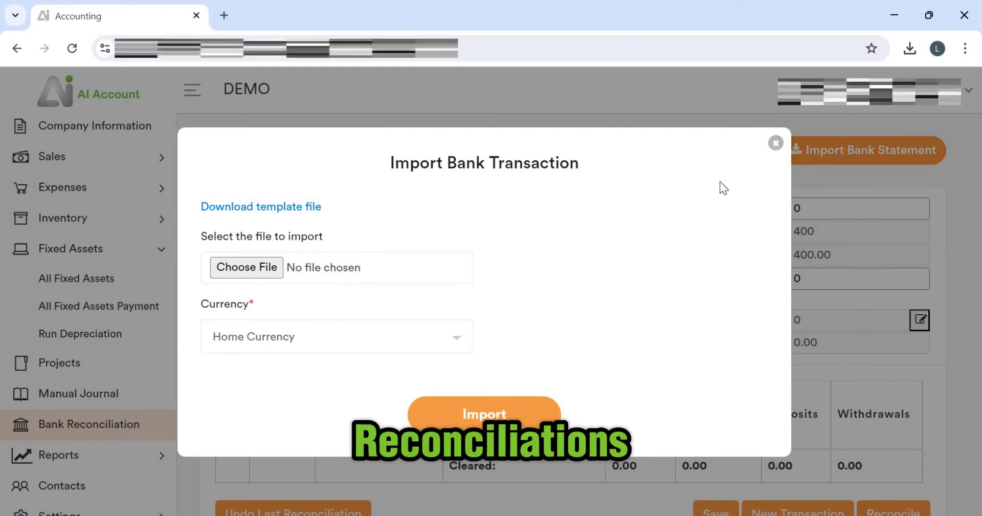
click(776, 143)
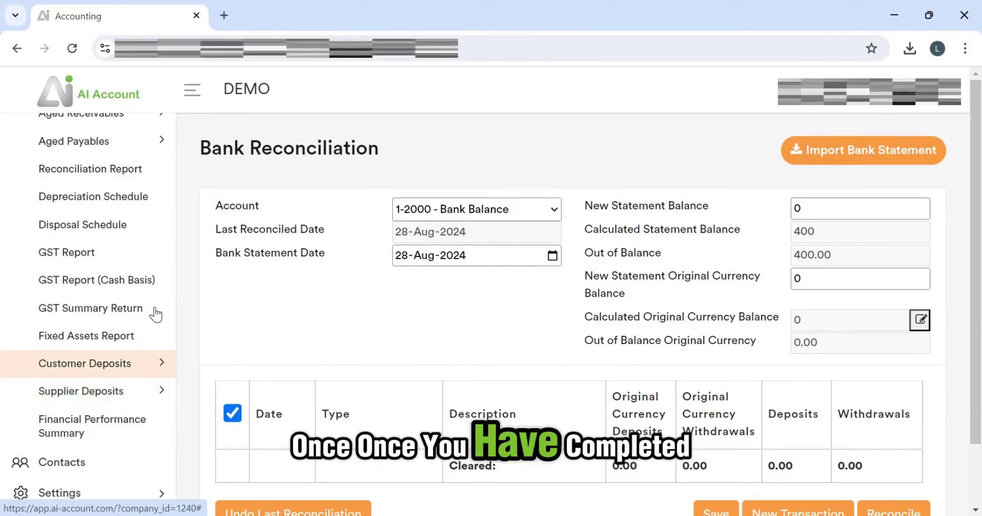
Expand the list of reports and look through the available report types.
scroll(145, 405, up, 7)
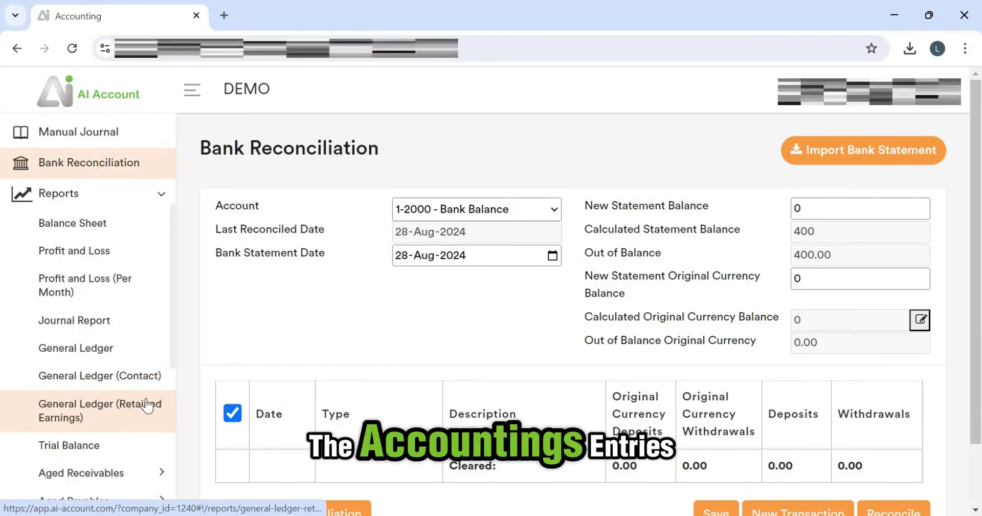
click(88, 203)
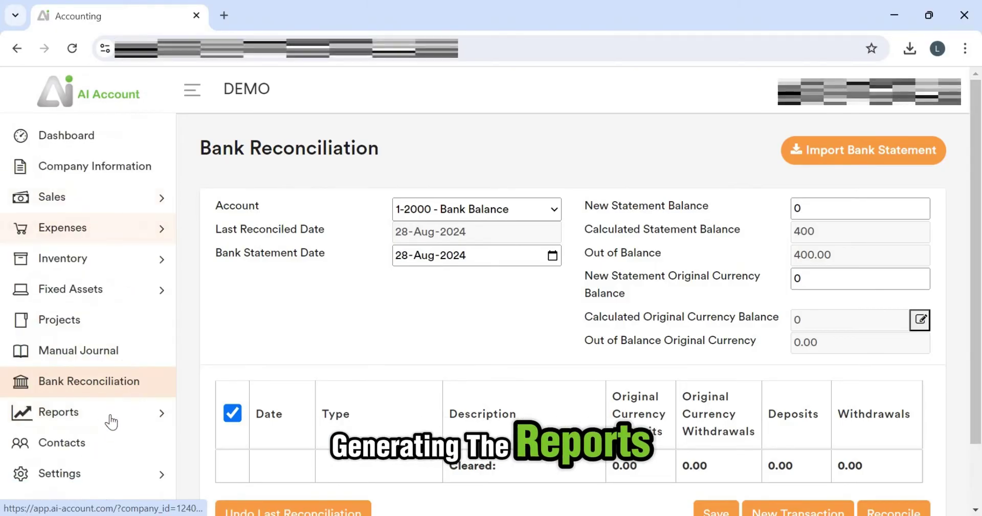
click(138, 410)
scroll(143, 365, down, 6)
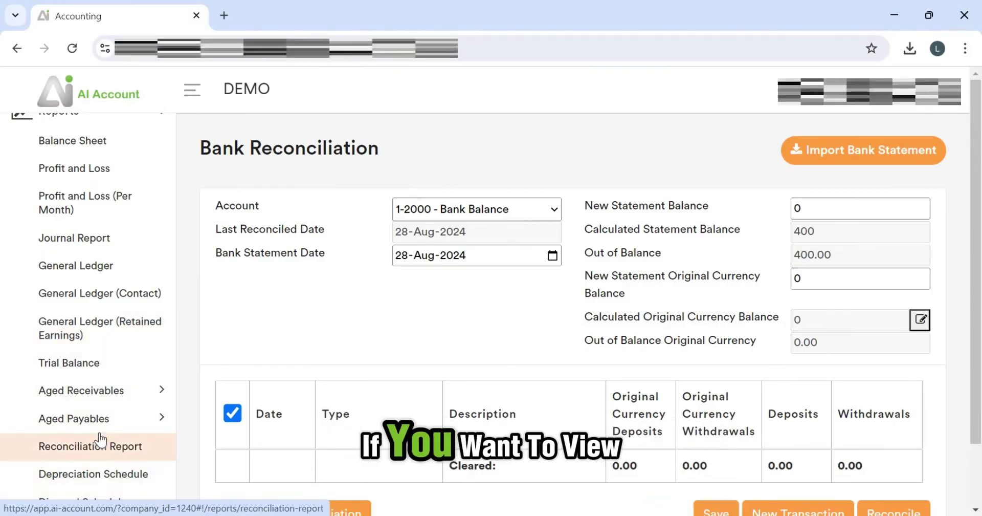
scroll(106, 390, up, 1)
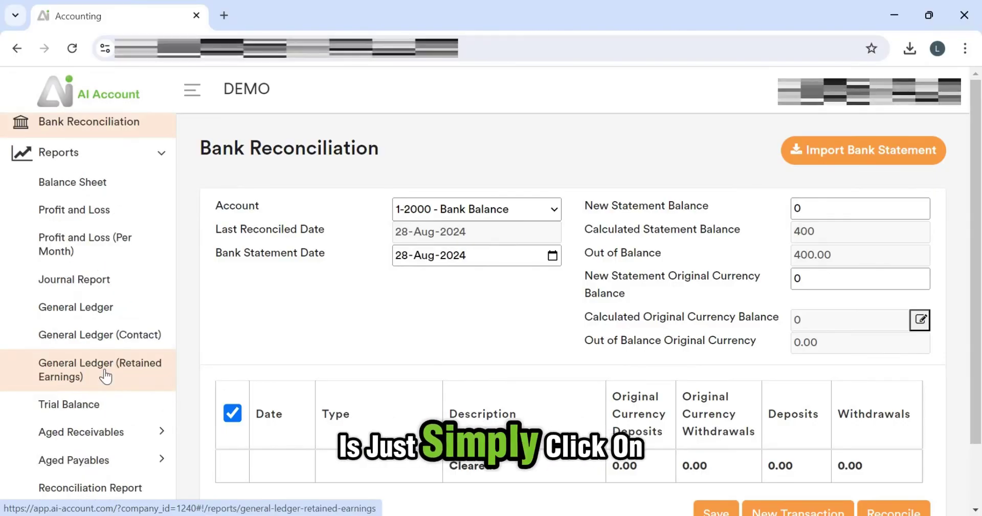
Open the Balance Sheet report and examine its assets, liabilities and equity sections.
click(92, 185)
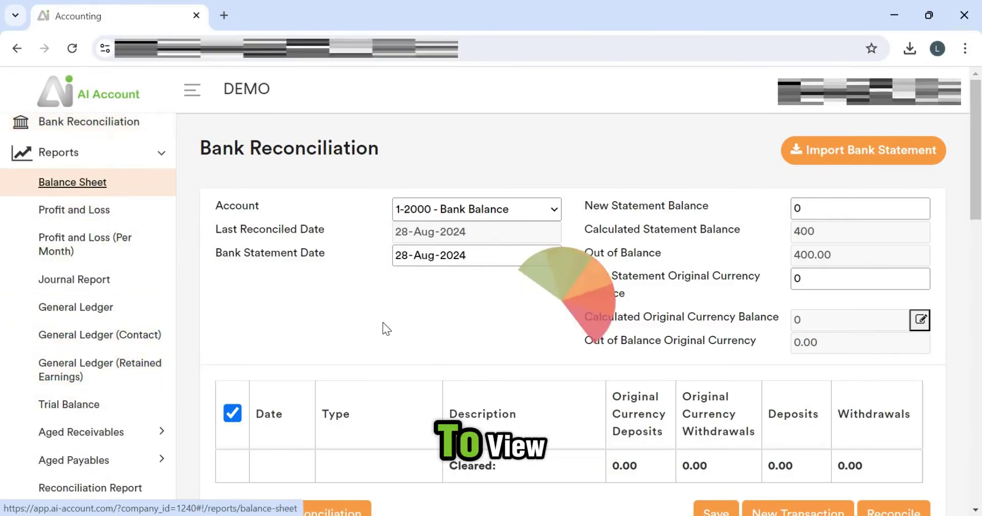
scroll(395, 327, down, 3)
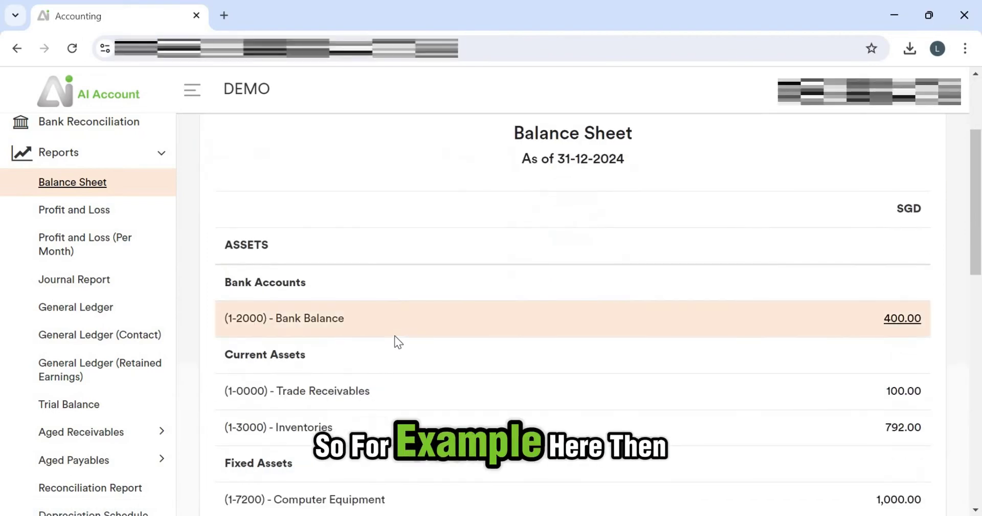
scroll(395, 336, down, 2)
scroll(611, 225, up, 2)
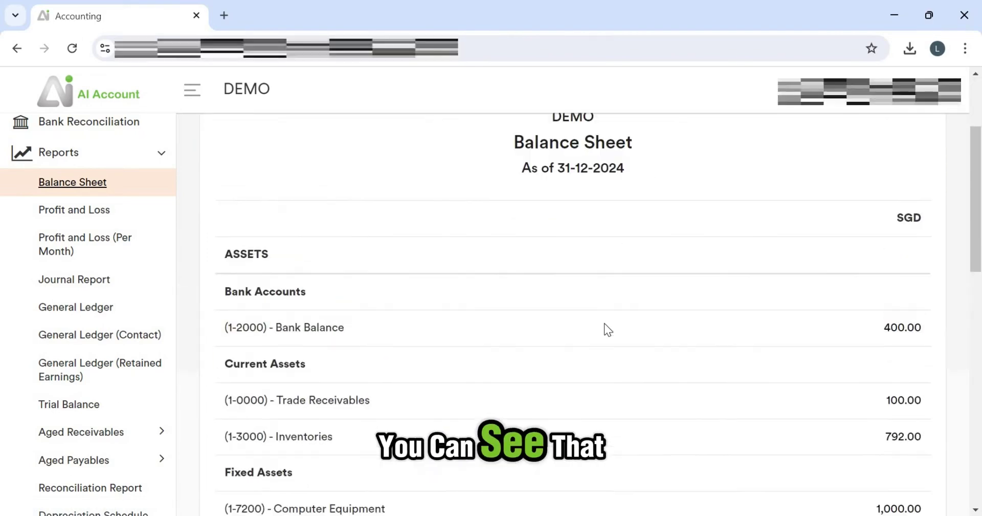
scroll(562, 312, up, 2)
scroll(501, 297, down, 3)
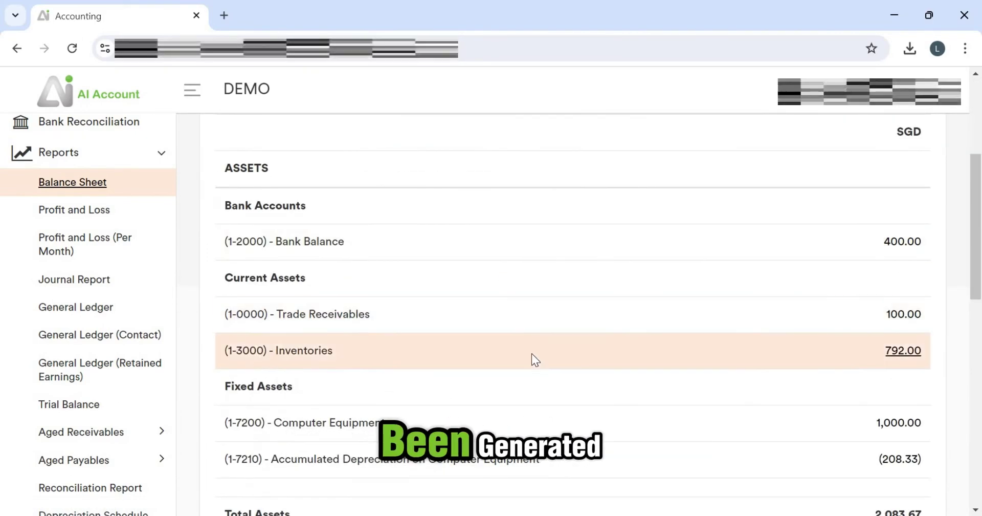
scroll(532, 354, down, 5)
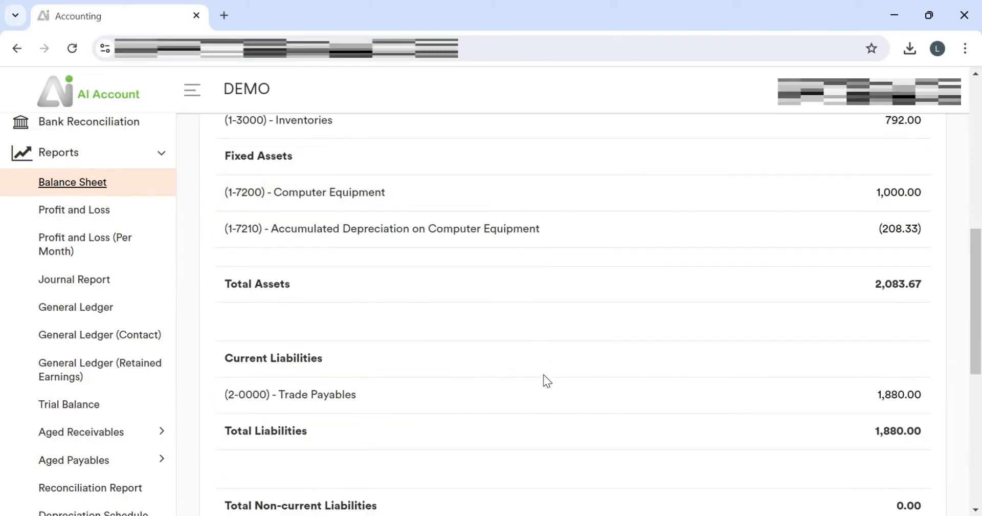
scroll(541, 377, down, 3)
scroll(474, 230, up, 2)
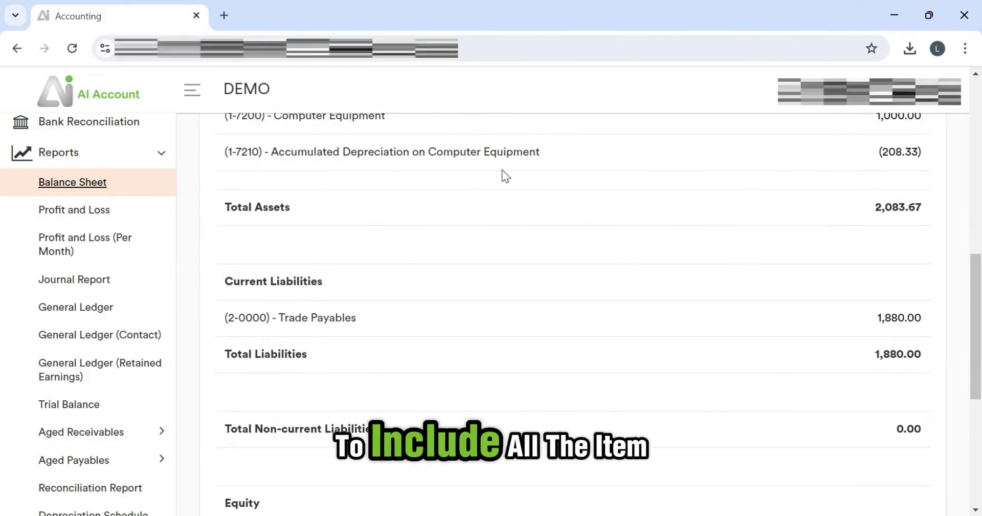
scroll(533, 219, up, 5)
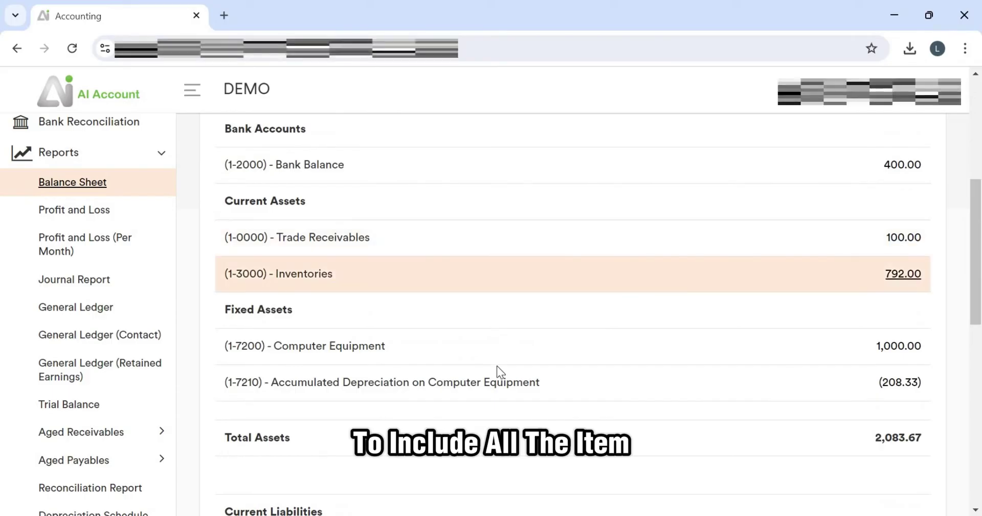
scroll(494, 366, down, 5)
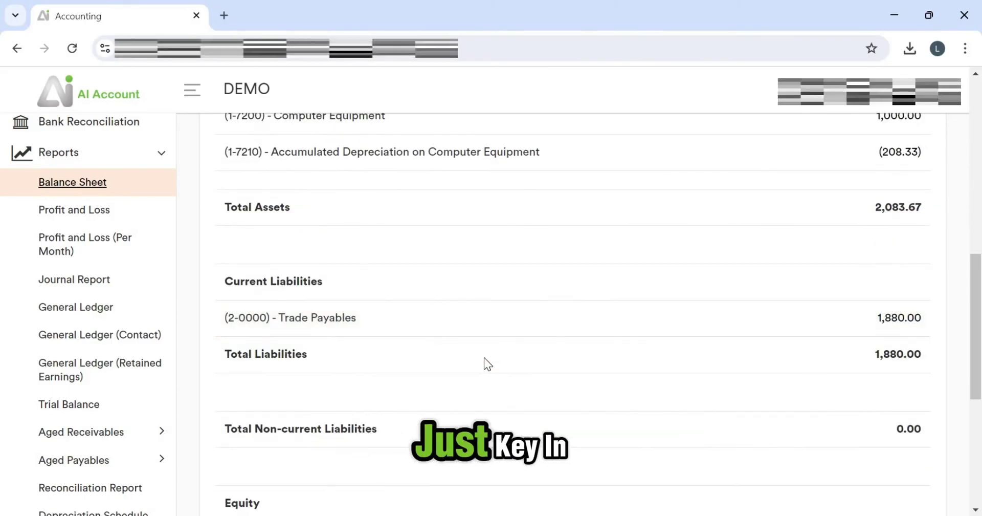
scroll(483, 357, down, 5)
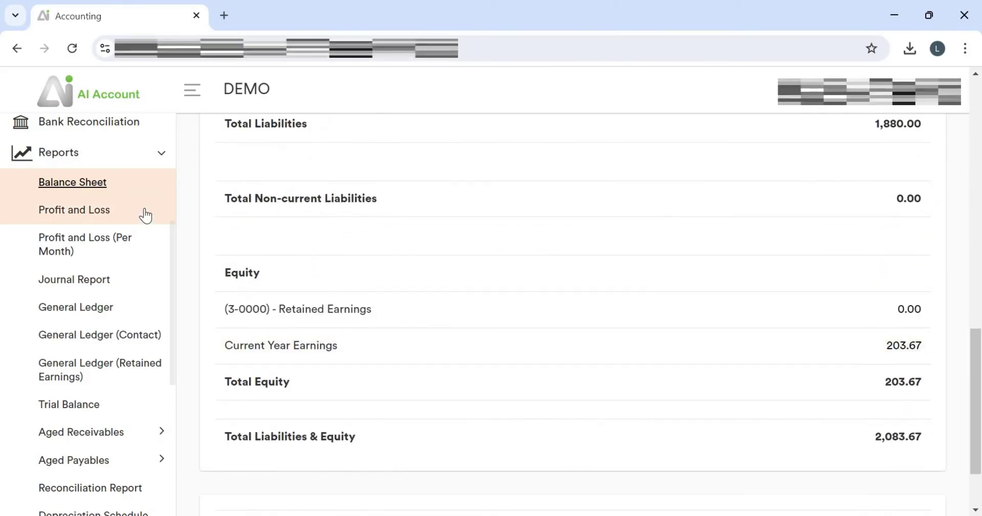
Open the Profit and Loss report and generate it for the Yearly report period.
click(146, 215)
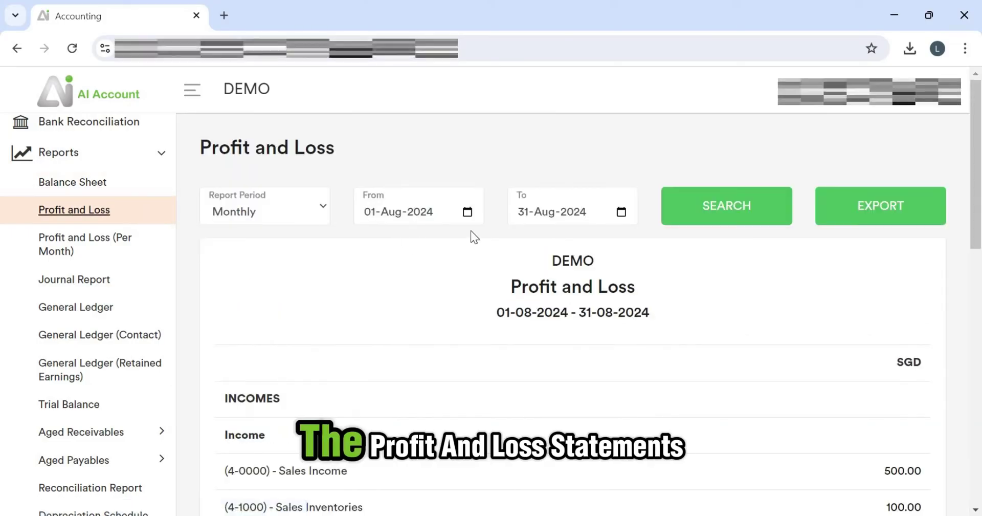
click(289, 204)
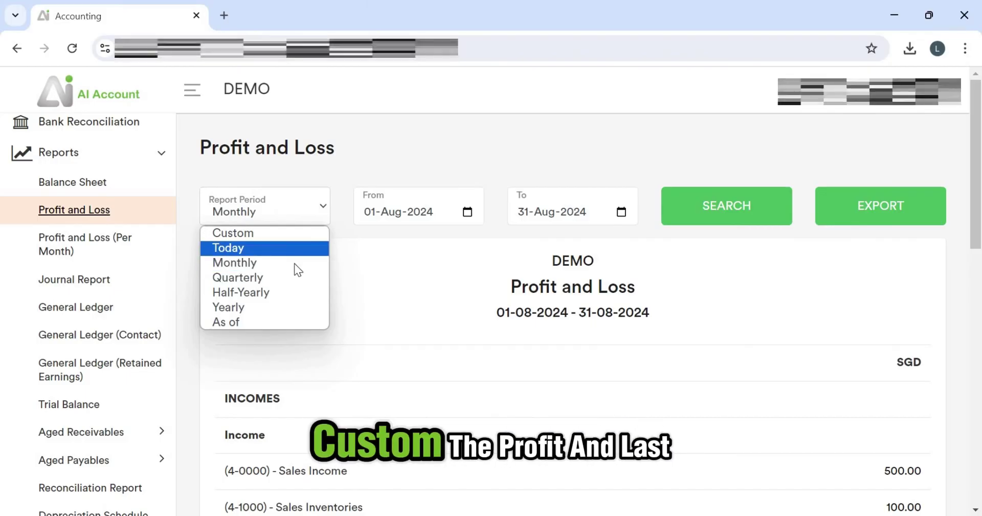
click(297, 307)
click(702, 208)
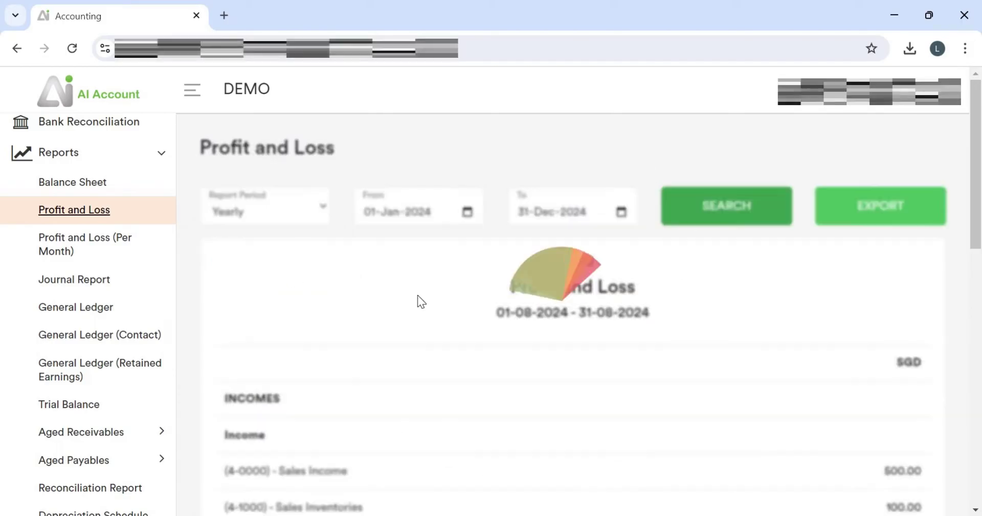
Switch the Profit and Loss report period to Monthly and to Quarterly, and review income, cost of sales, expenses and net profit.
click(283, 213)
click(281, 262)
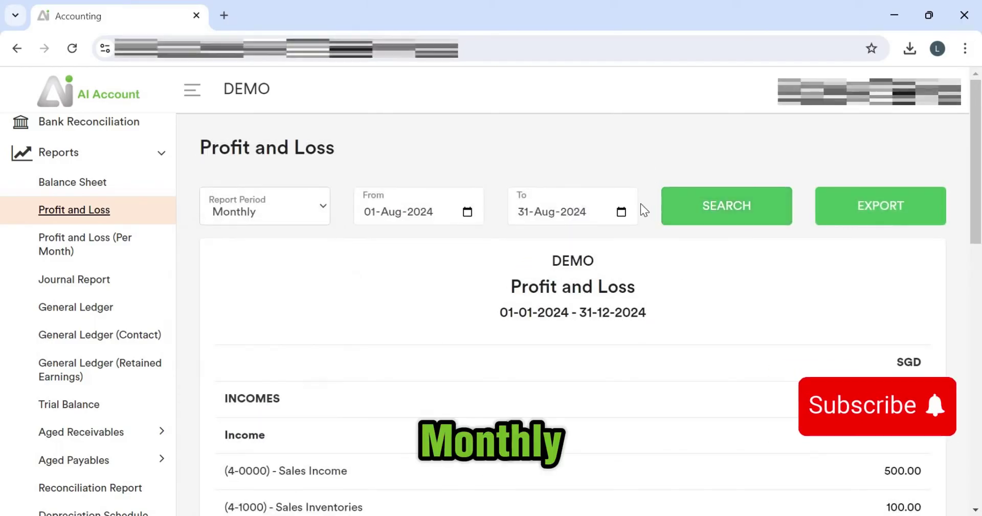
click(278, 215)
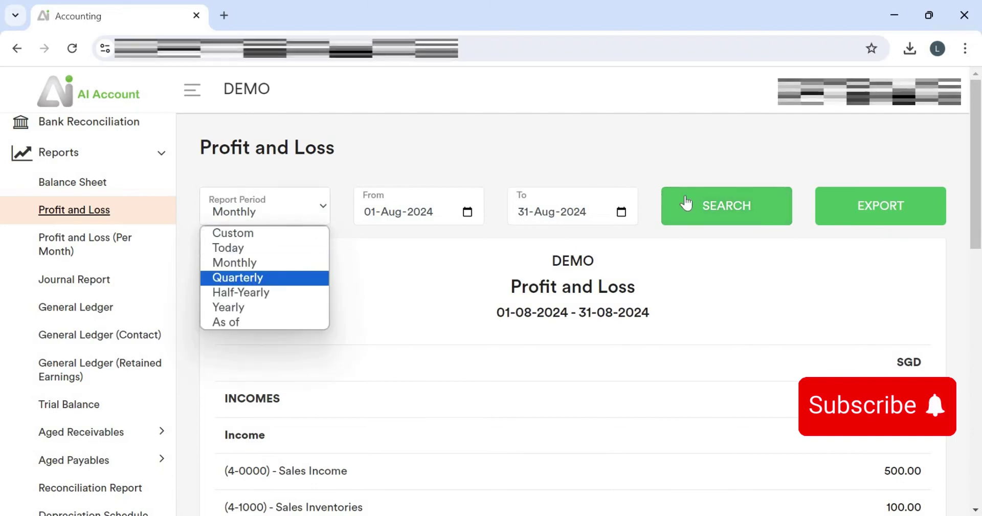
click(269, 276)
scroll(406, 350, down, 9)
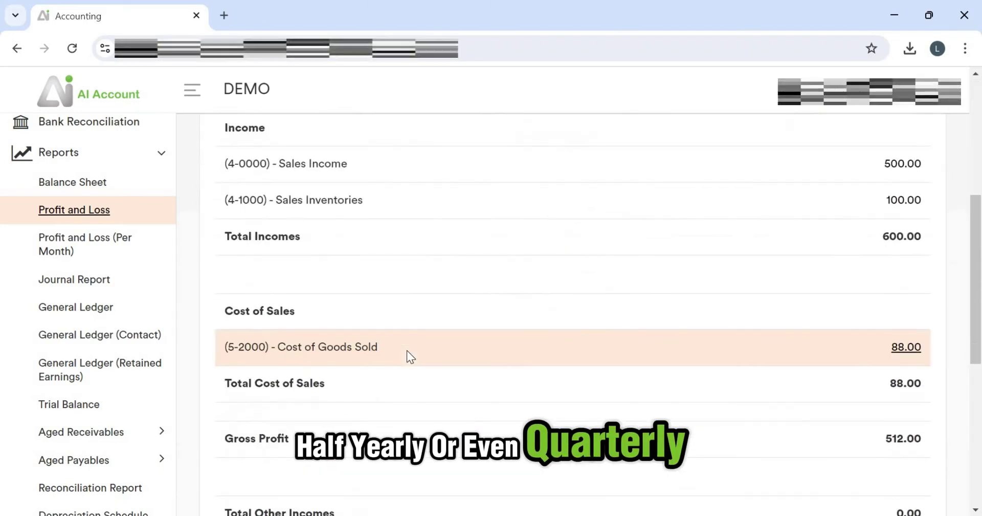
scroll(402, 356, down, 4)
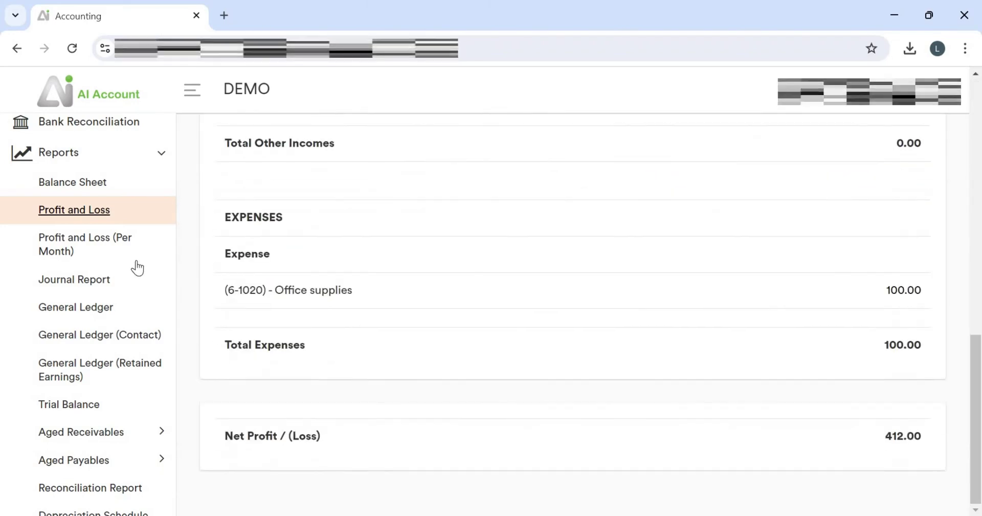
Open the Profit and Loss (Per Month) report and examine the monthly columns for income, cost of sales and expenses.
click(113, 250)
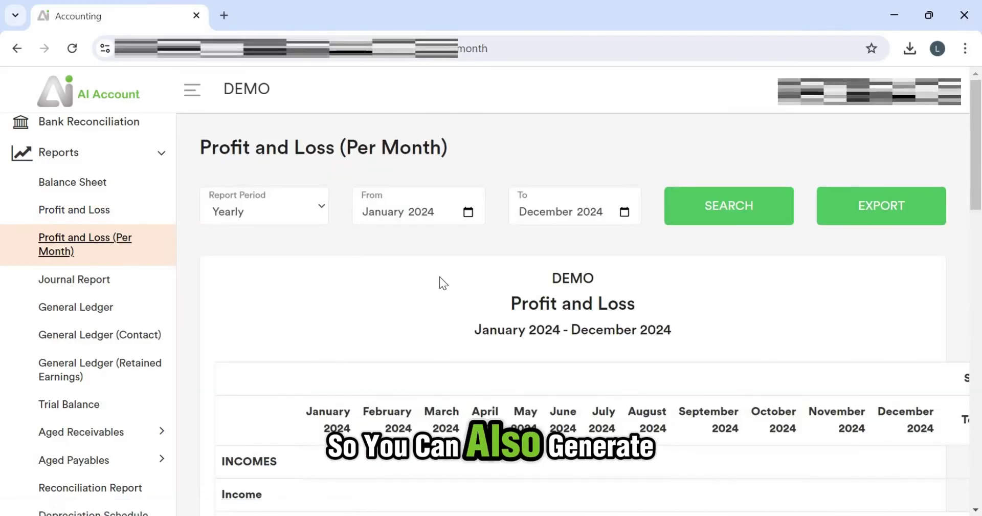
scroll(429, 276, down, 6)
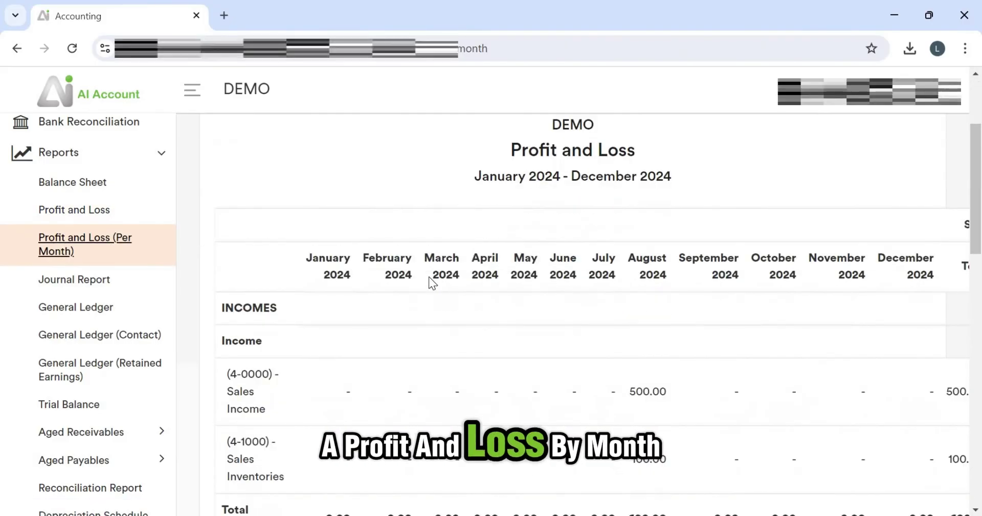
scroll(422, 278, up, 4)
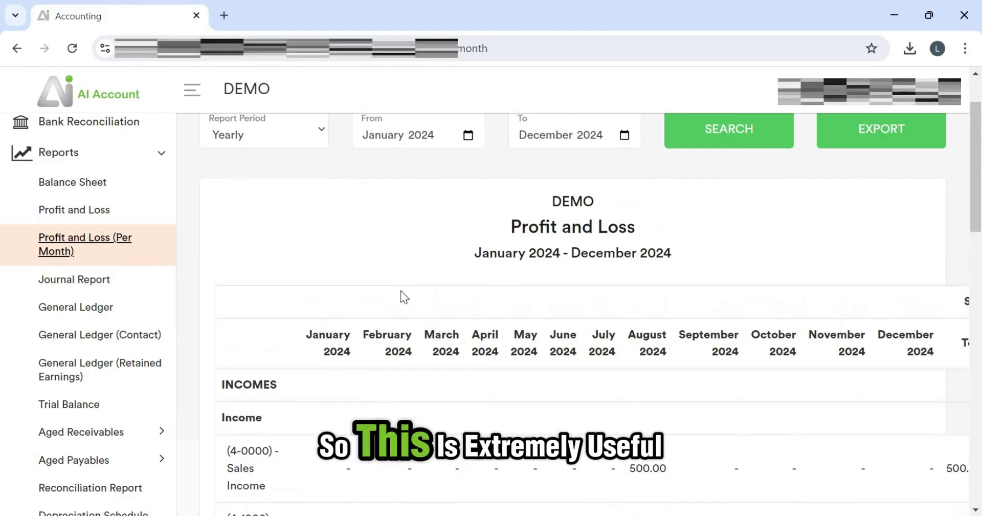
scroll(401, 297, down, 15)
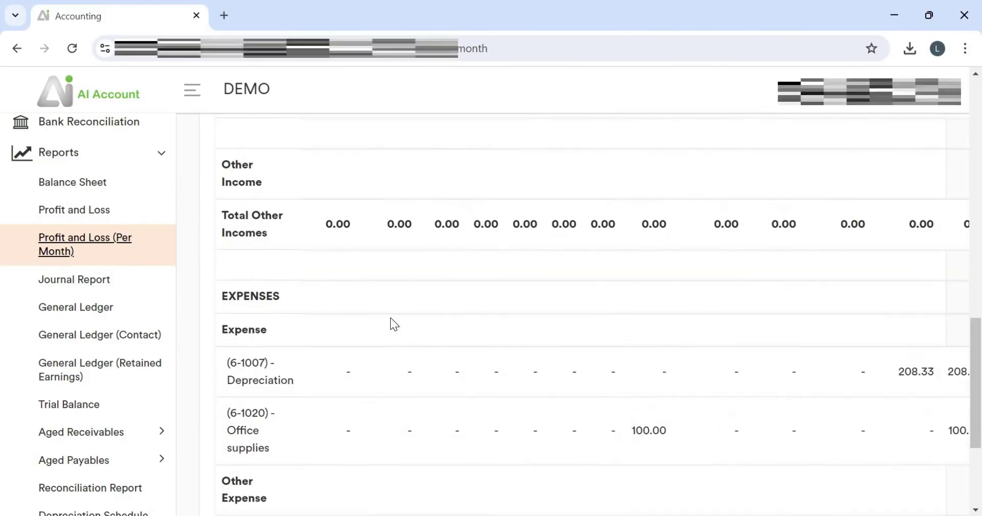
scroll(391, 317, up, 12)
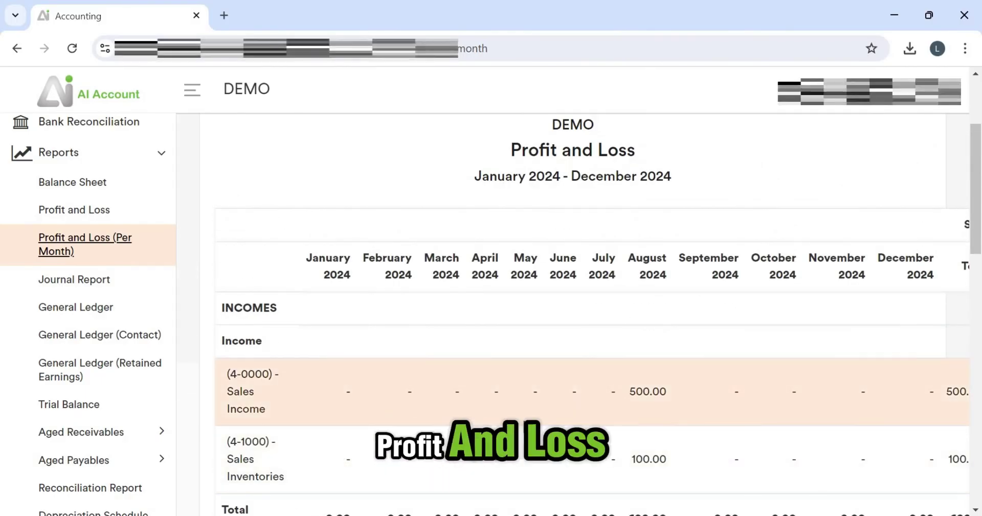
scroll(507, 409, down, 5)
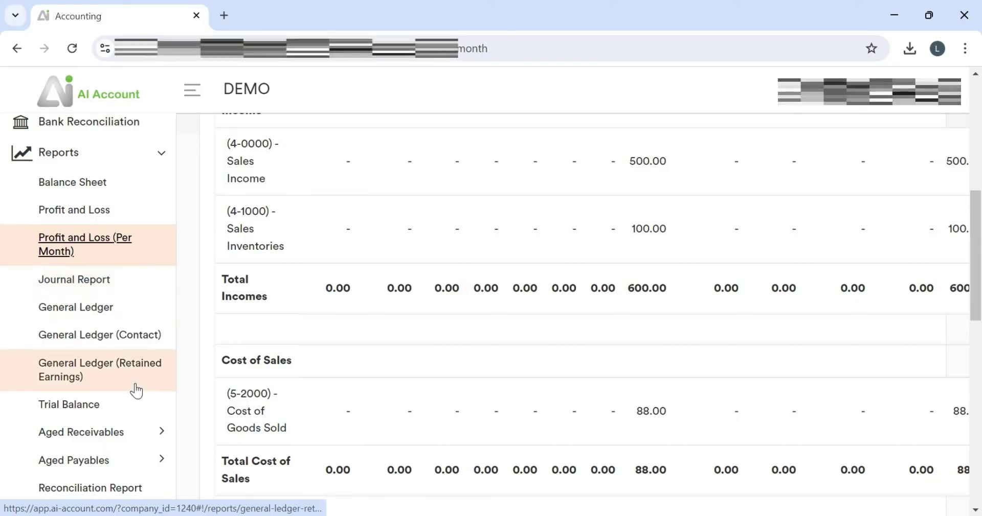
View the Trial Balance report and open the Aged Receivables report for Trade.
scroll(132, 389, down, 2)
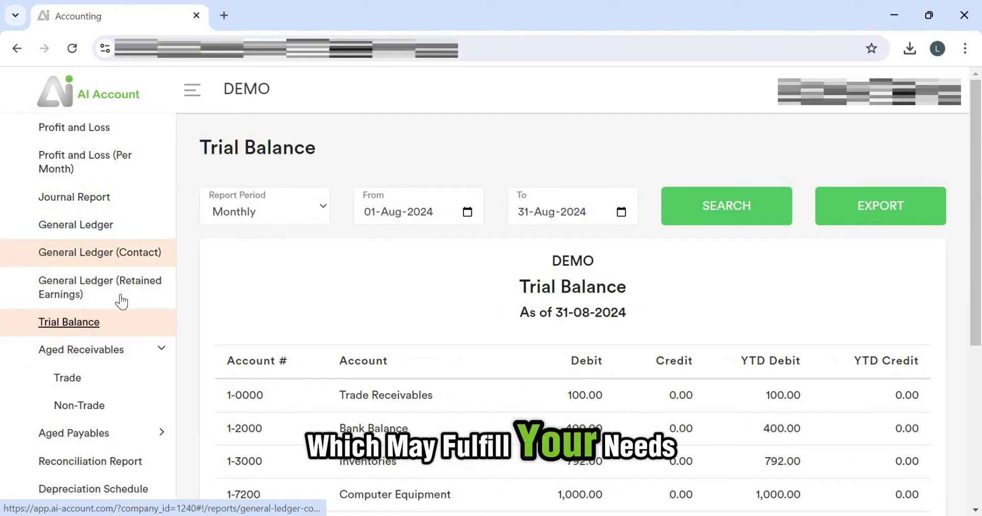
click(125, 359)
click(125, 359)
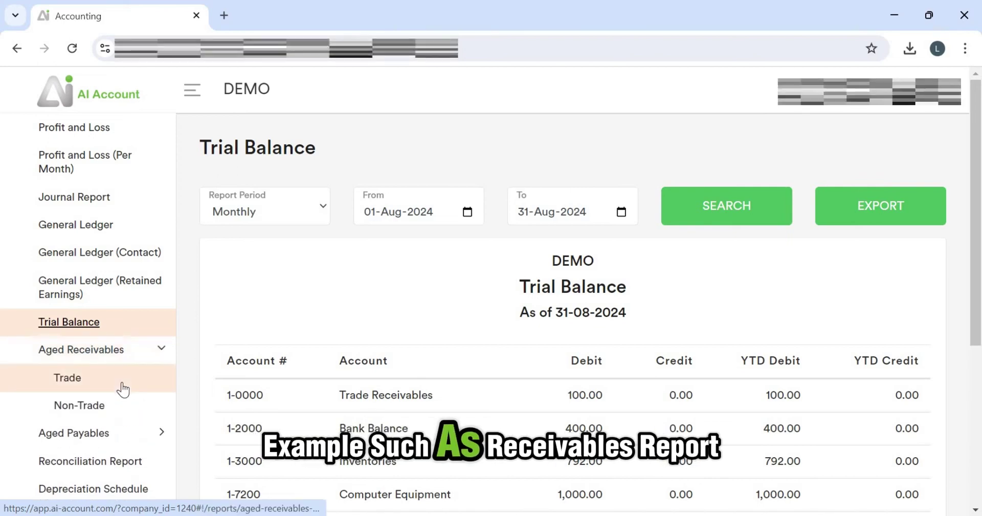
click(122, 387)
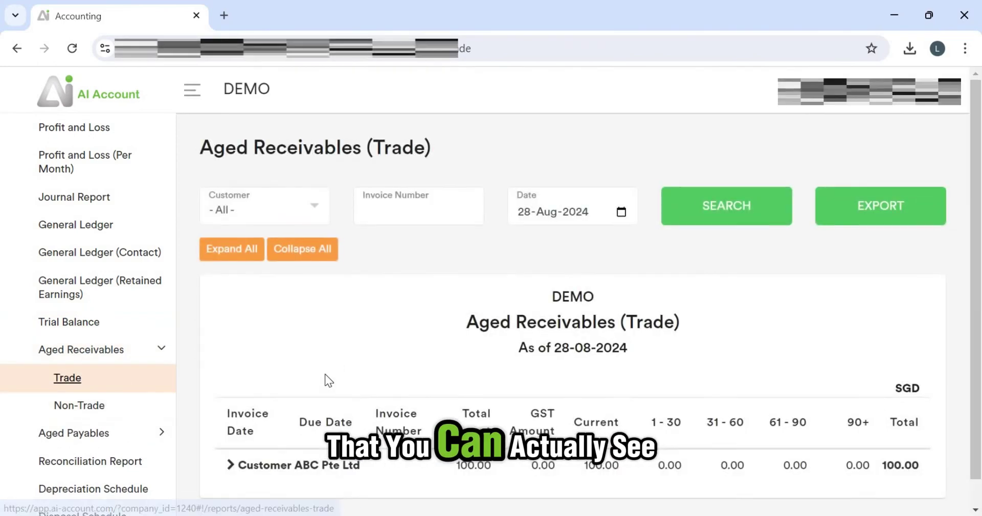
Expand Customer ABC Pte Ltd in the Aged Receivables (Trade) report and review its invoices by ageing period.
scroll(303, 430, down, 1)
click(301, 438)
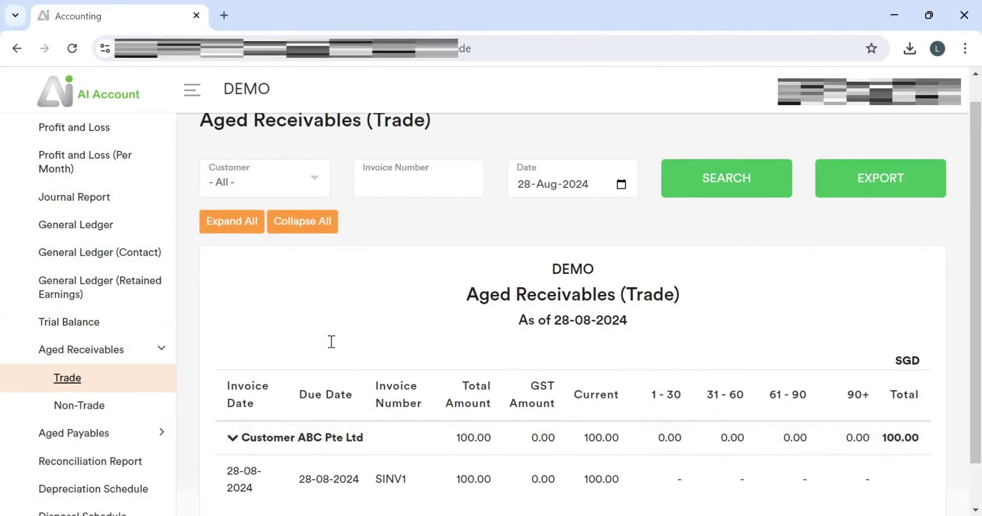
scroll(331, 340, down, 1)
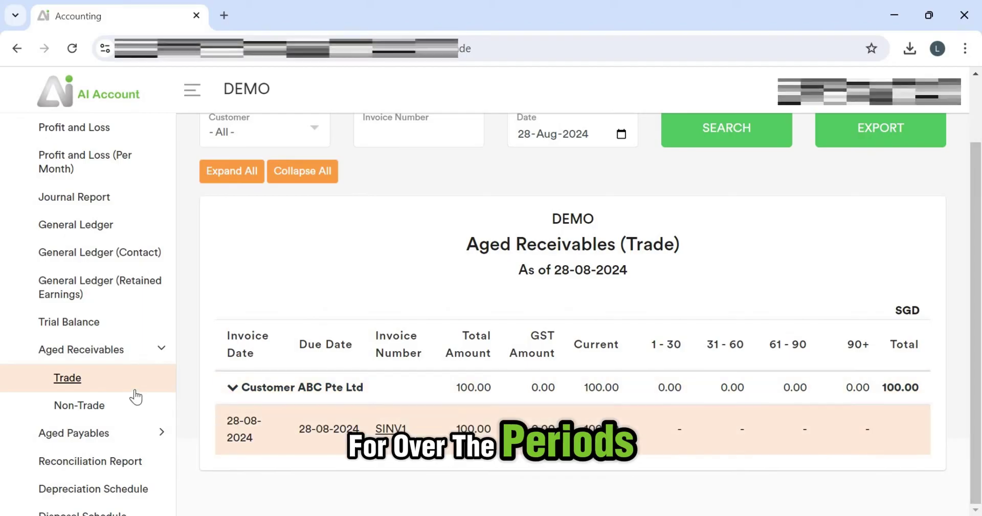
Open the Aged Payables report for Trade and expand Supplier ABC Pte Ltd to review its bills.
scroll(132, 408, down, 1)
click(118, 382)
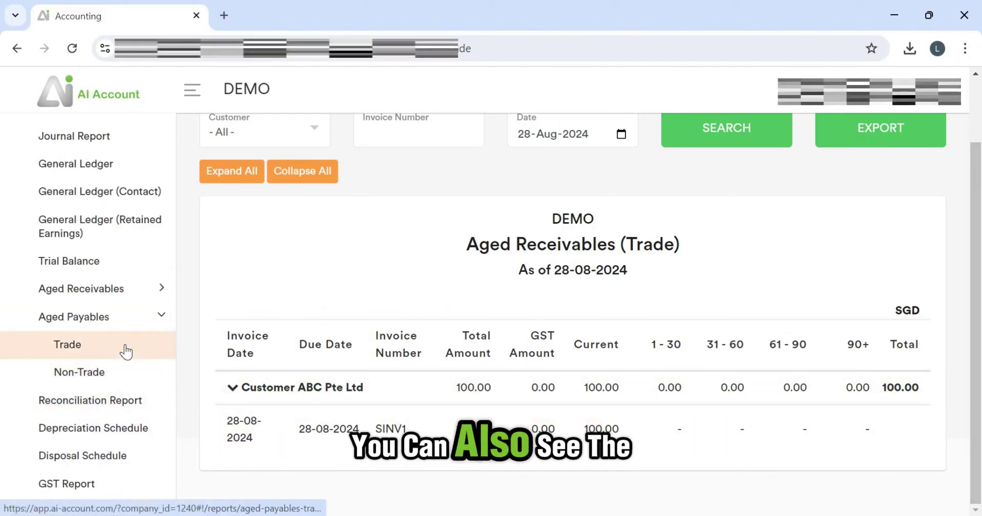
click(125, 351)
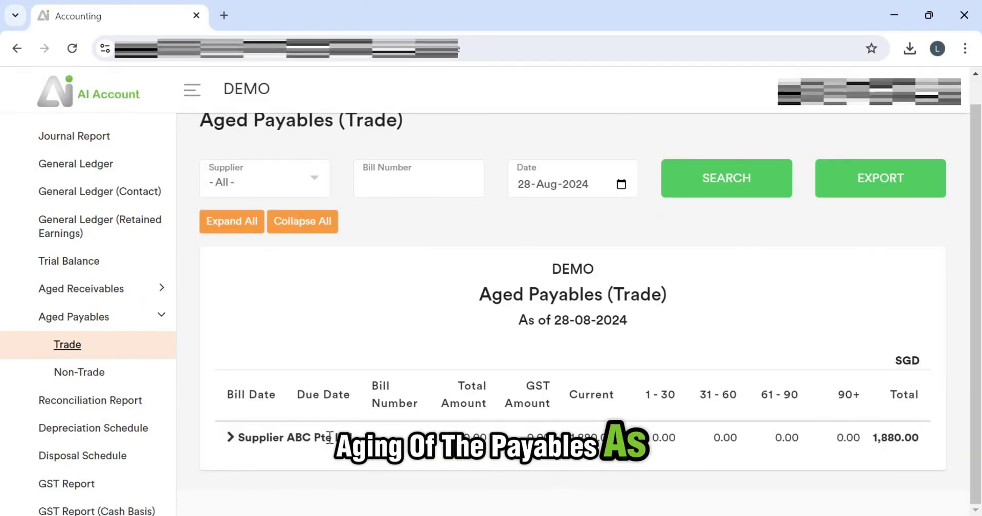
click(355, 436)
scroll(400, 404, down, 2)
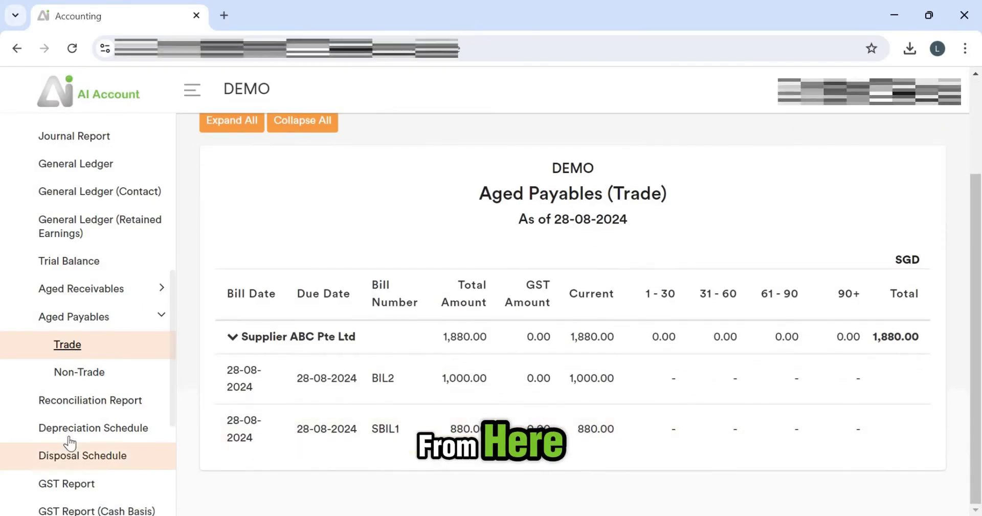
View the Reconciliation Report and the Depreciation Schedule.
scroll(72, 448, down, 1)
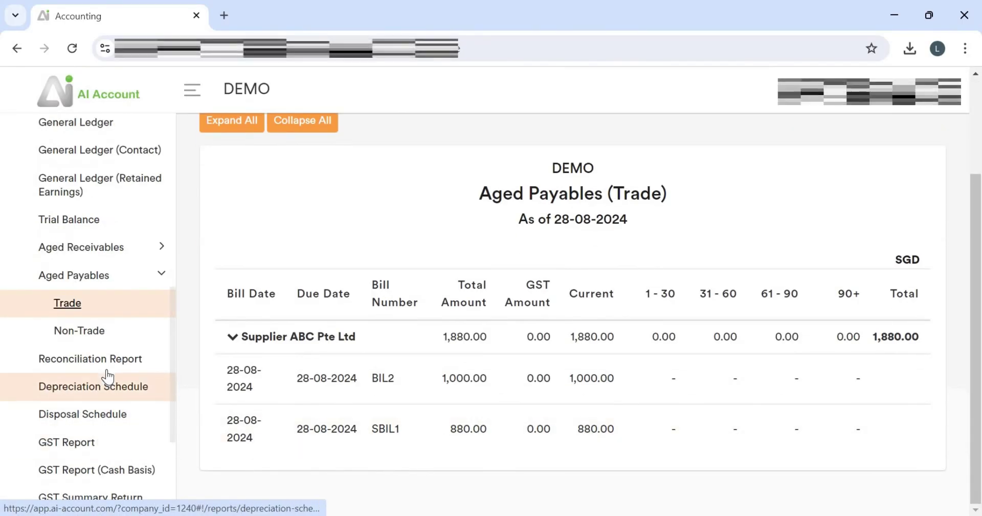
click(105, 371)
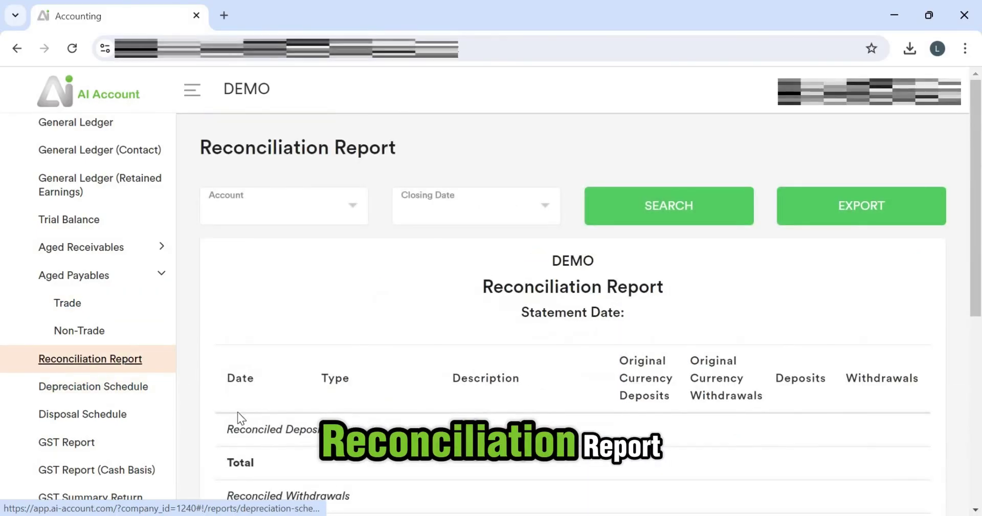
scroll(237, 411, down, 4)
click(135, 395)
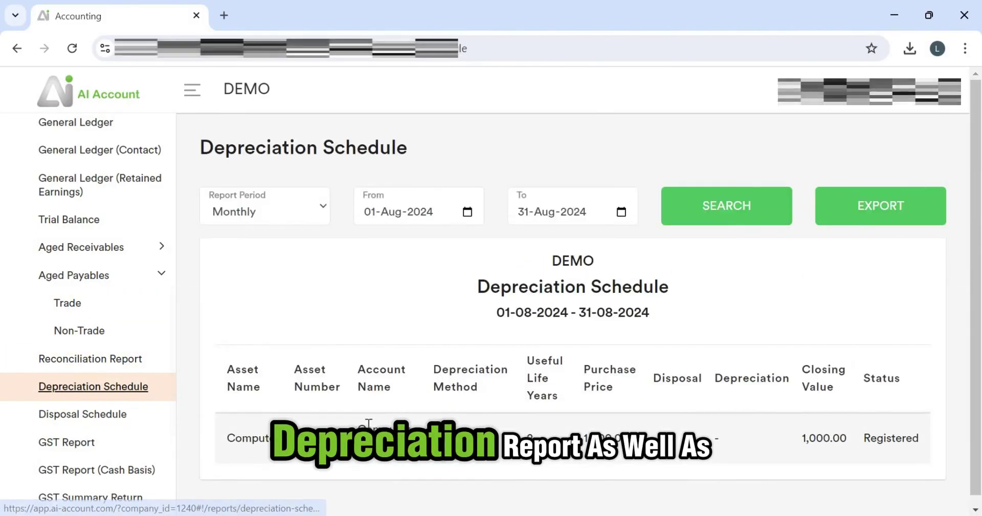
scroll(92, 454, down, 1)
Open the GST Report and review its net, tax and gross amounts.
scroll(104, 395, down, 1)
click(107, 361)
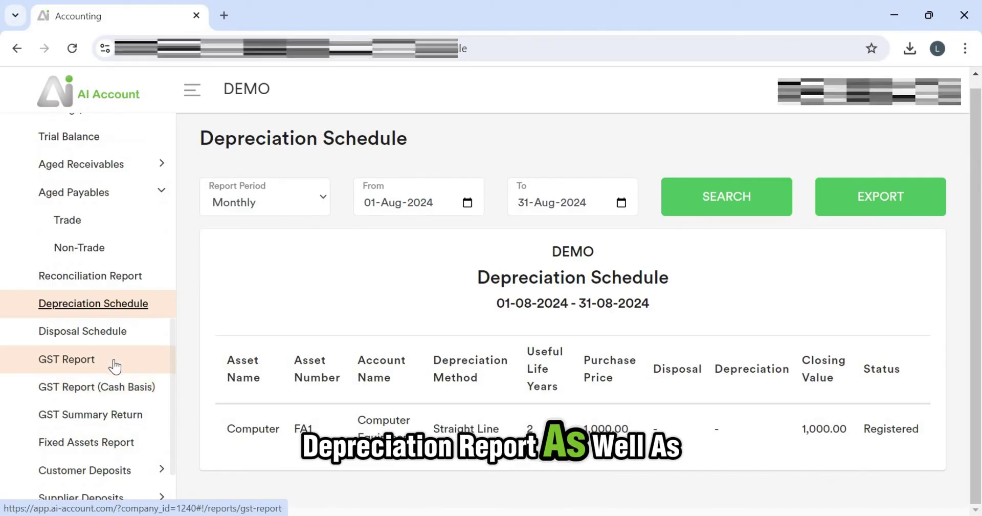
scroll(379, 362, down, 1)
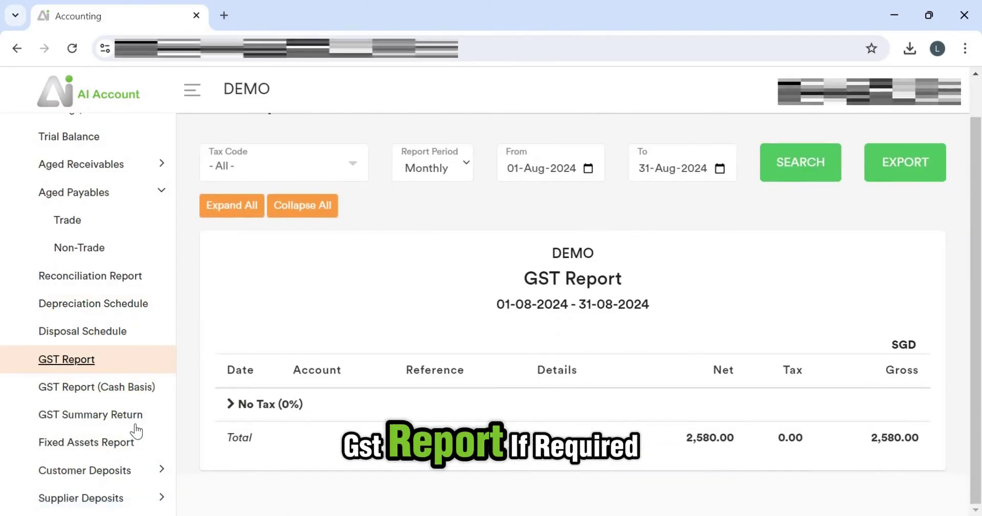
Open the Financial Performance Summary report and generate it.
scroll(135, 430, down, 2)
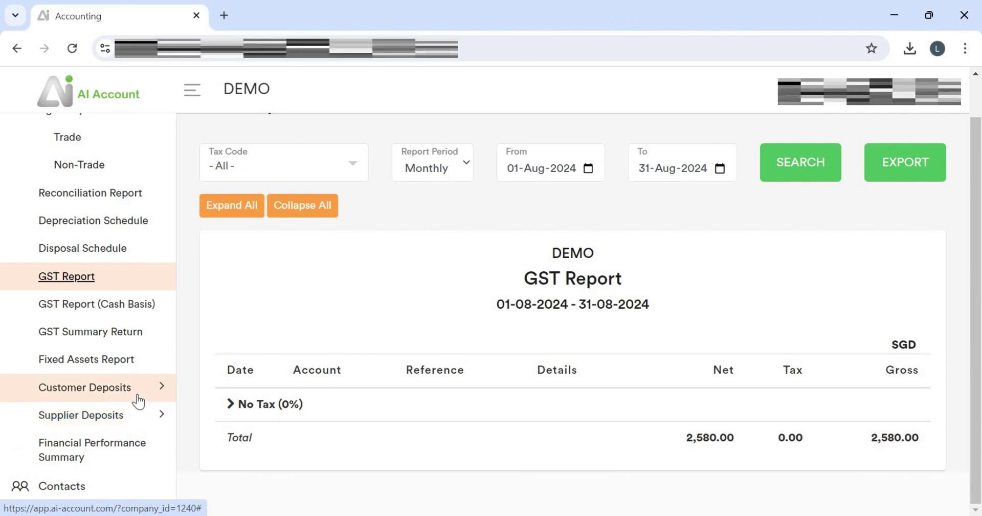
click(120, 453)
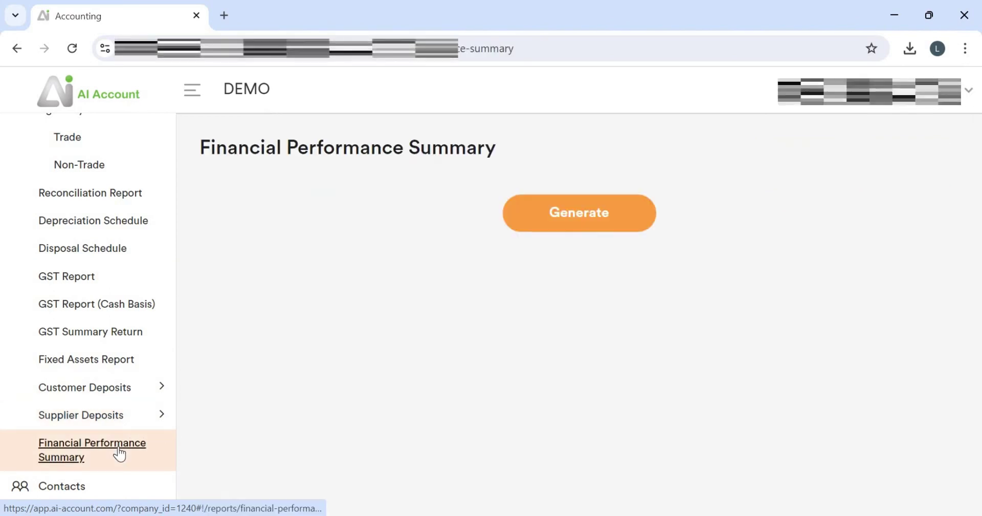
click(557, 223)
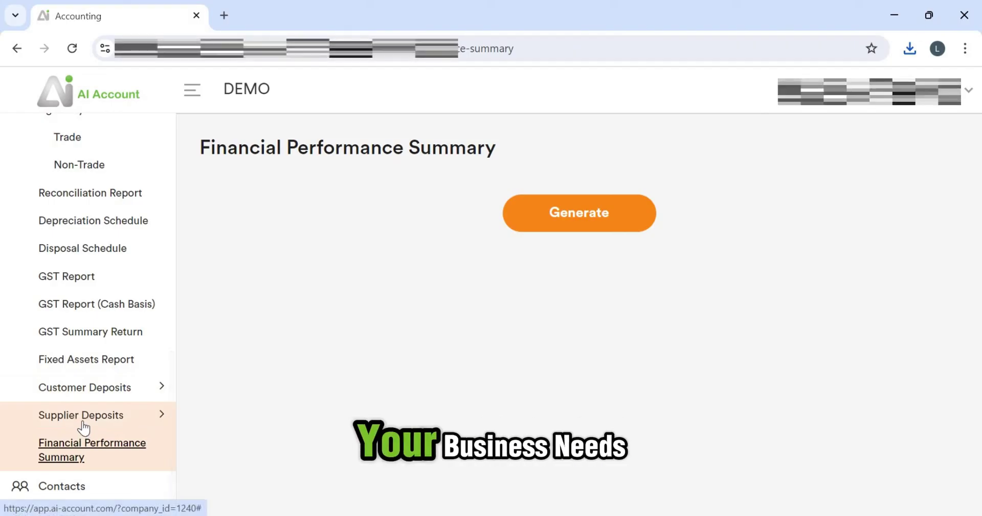
scroll(86, 435, down, 1)
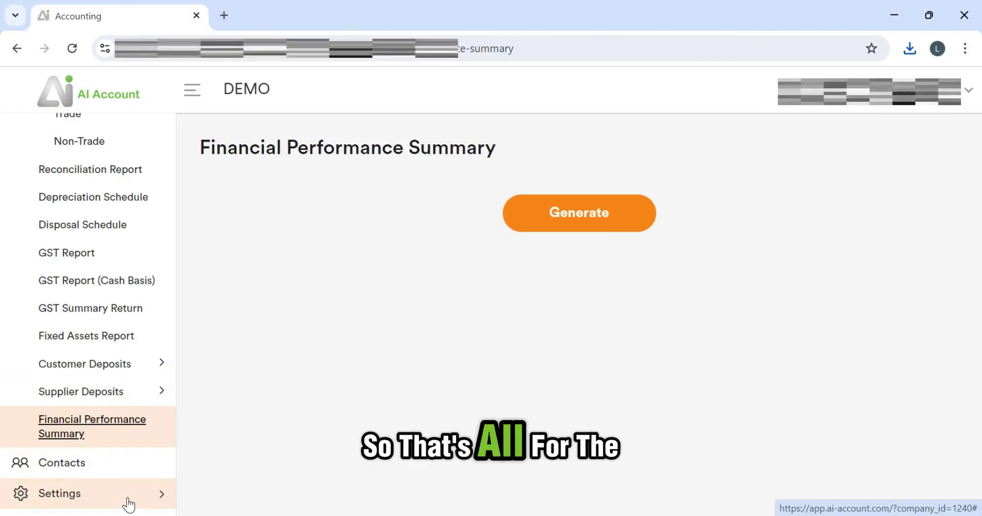
scroll(126, 501, up, 5)
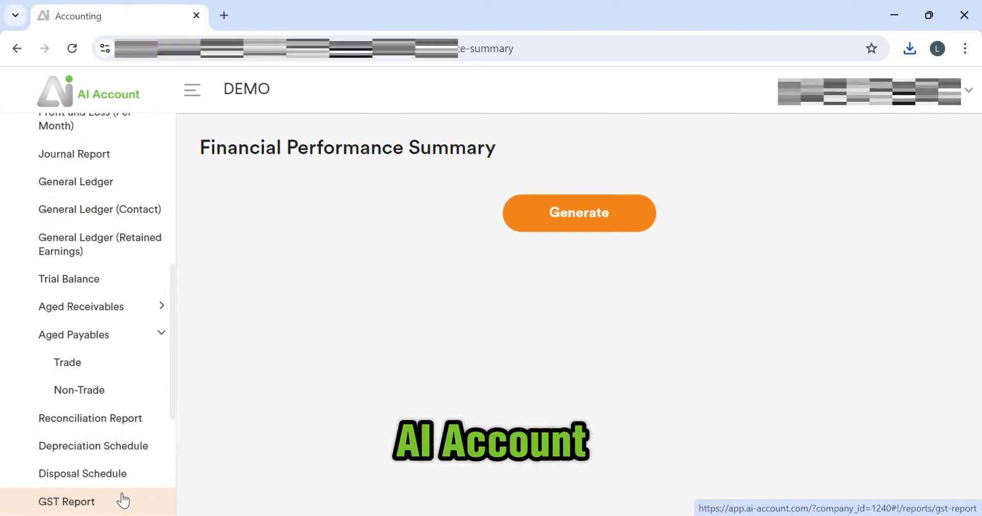
scroll(123, 501, up, 2)
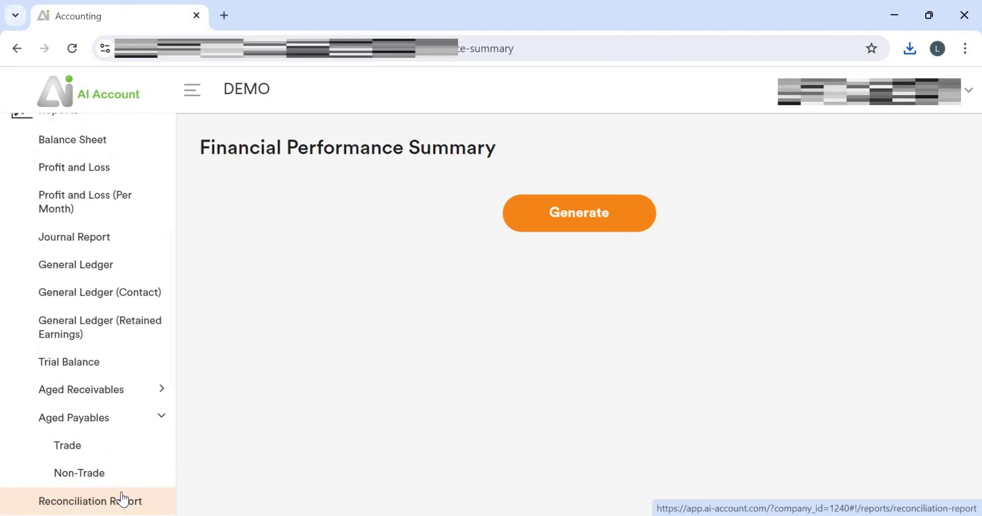